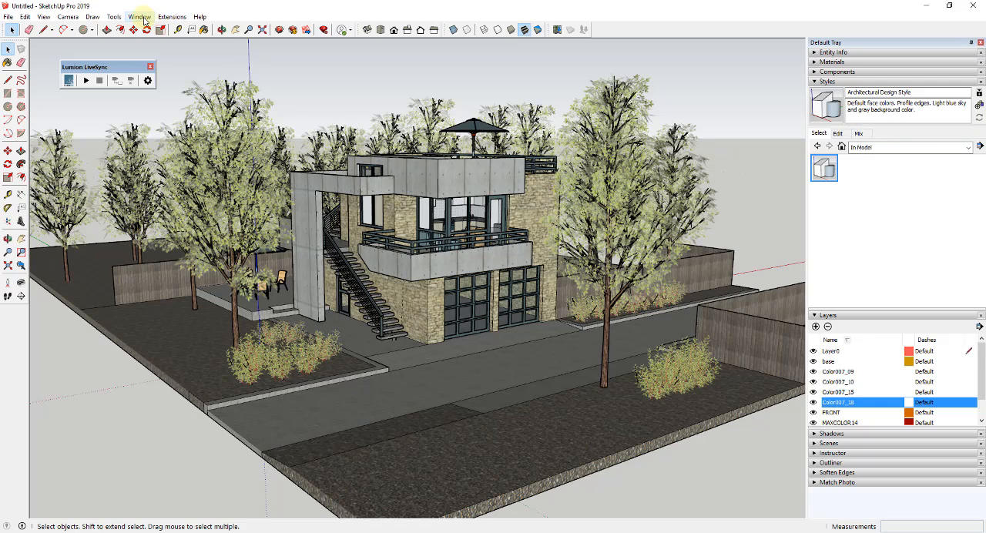
# Review the D.A.D.U. in a Wooded Setting model page in 3D Warehouse and close the warehouse
pyautogui.click(139, 16)
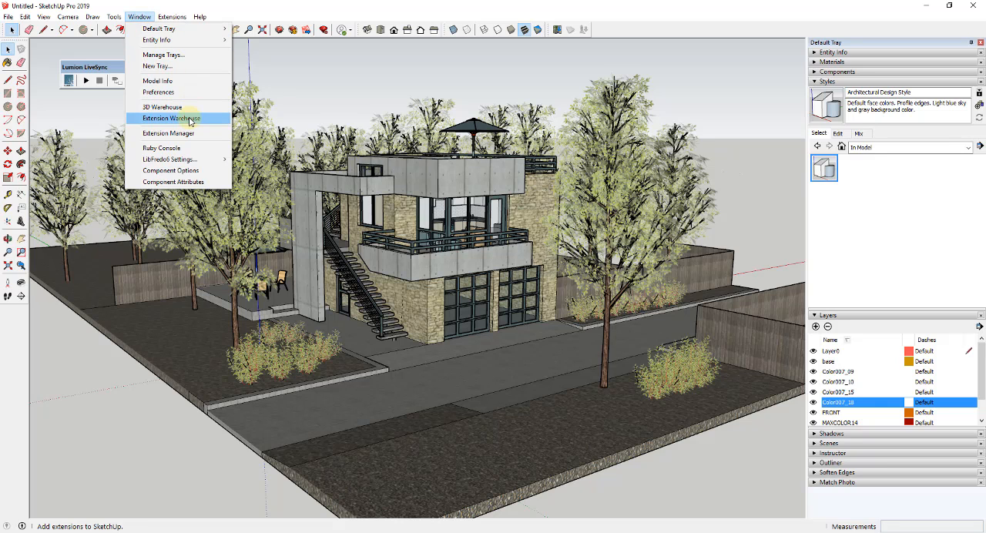
pyautogui.click(164, 107)
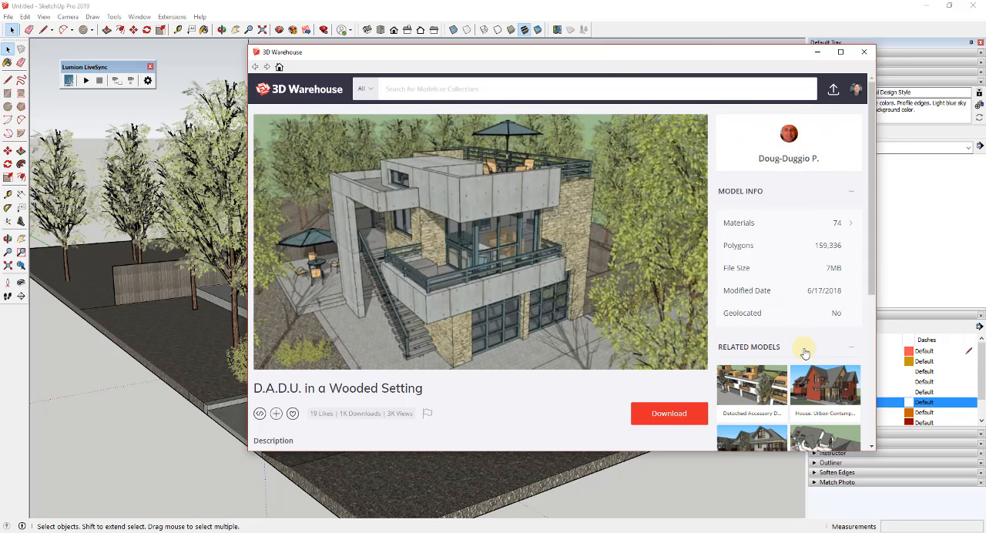
pyautogui.moveTo(584, 297)
pyautogui.scroll(-3, 476, 396)
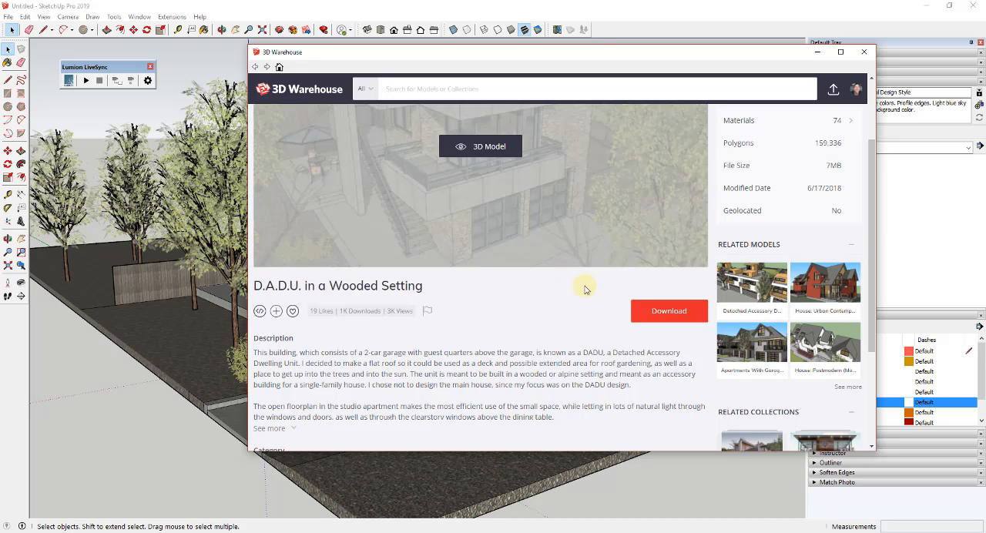
pyautogui.scroll(3, 593, 287)
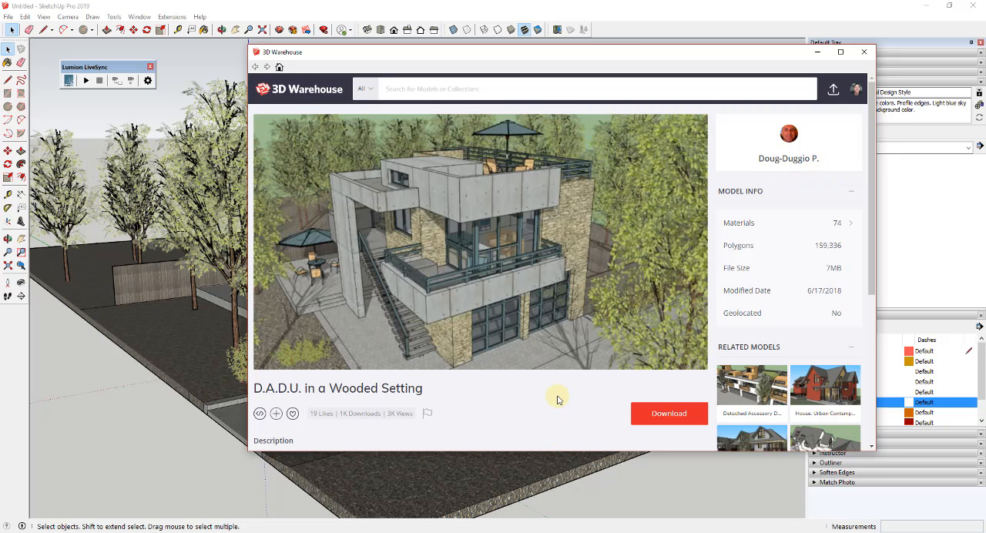
pyautogui.scroll(-3, 559, 398)
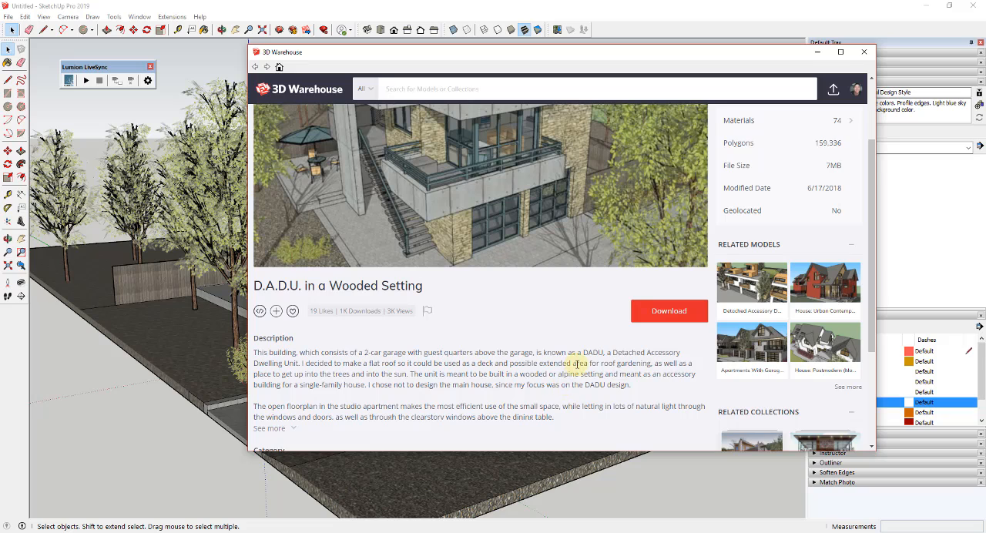
pyautogui.click(864, 51)
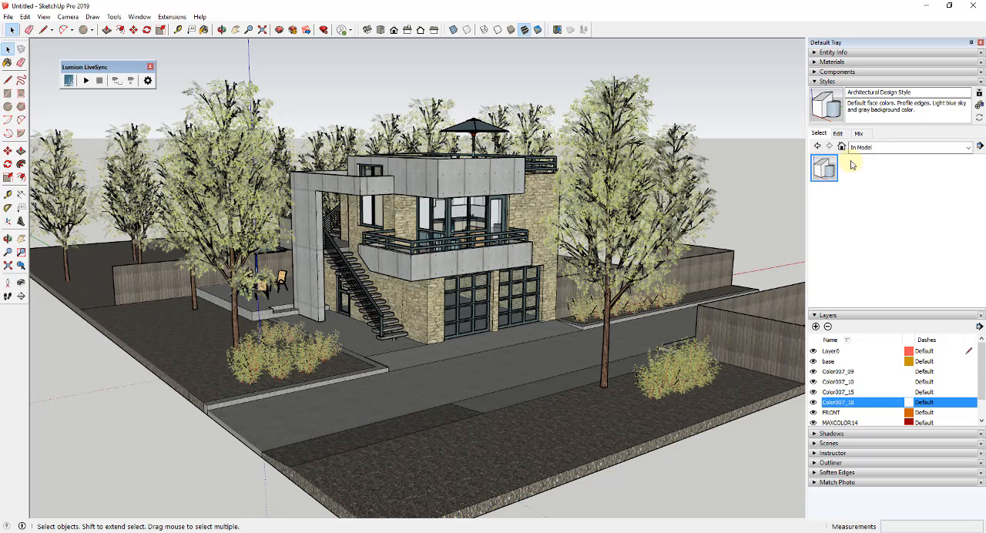
# Apply the 3D Printing Style from the Default Styles collection to the house model
pyautogui.click(871, 147)
pyautogui.click(876, 192)
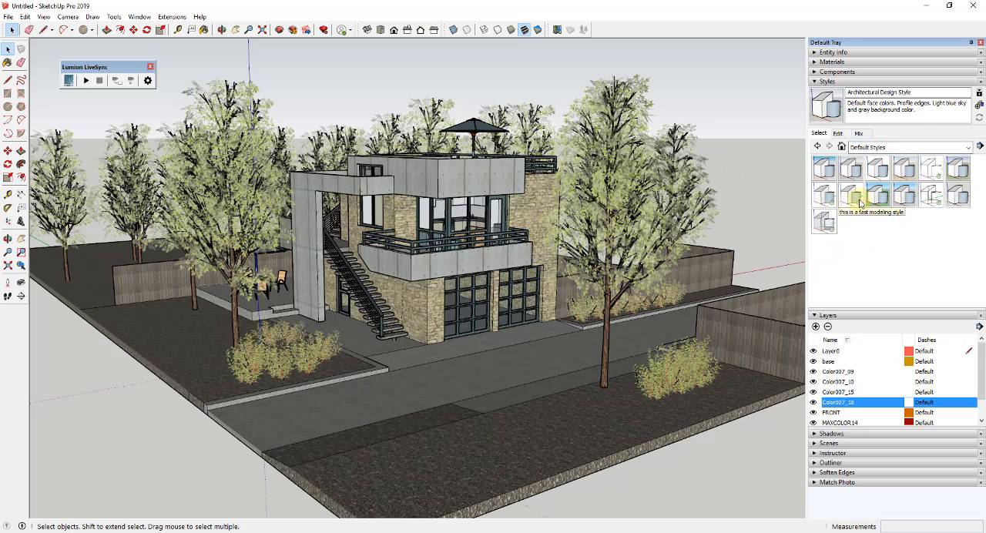
pyautogui.click(823, 167)
# Preview the wireframe and hidden line face styles on the model and return to shaded with textures
pyautogui.click(839, 134)
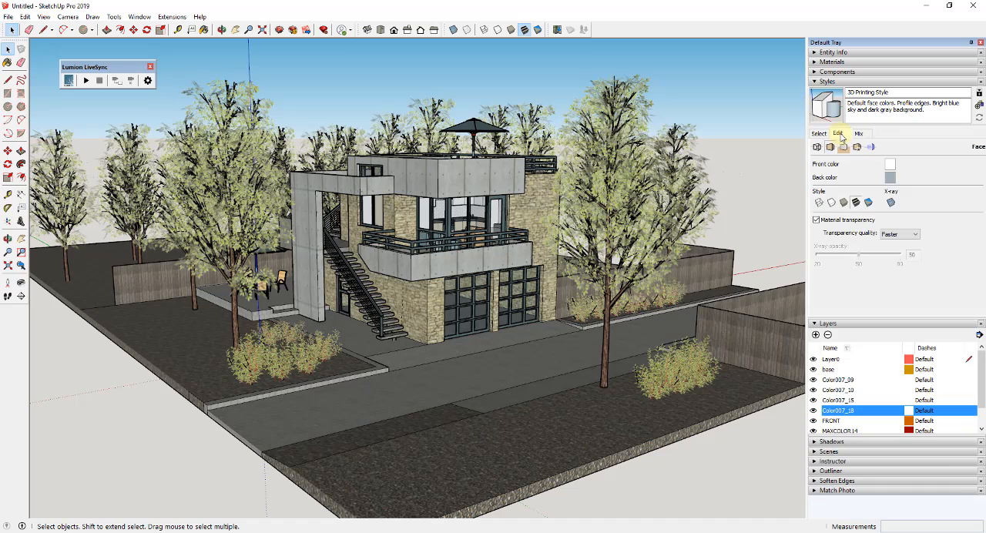
pyautogui.click(819, 202)
pyautogui.click(831, 202)
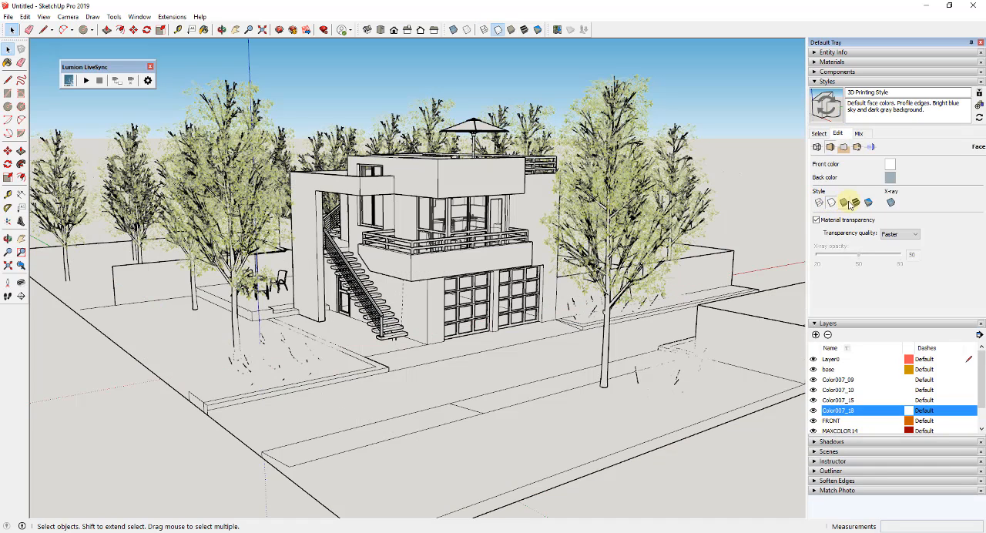
pyautogui.click(855, 201)
# Turn off Profiles in the edge settings of the 3D Printing Style
pyautogui.click(817, 147)
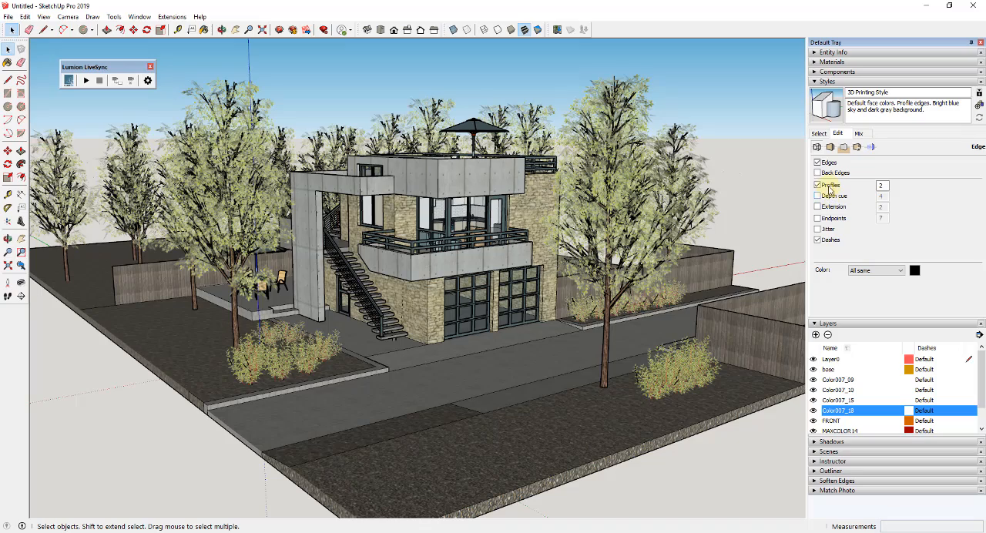
pyautogui.click(829, 186)
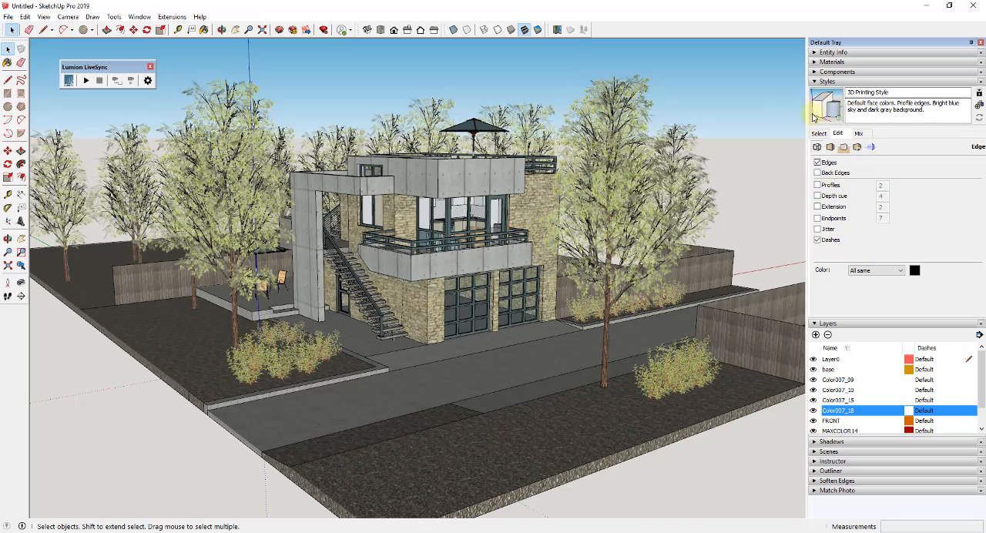
pyautogui.moveTo(663, 225); pyautogui.dragTo(568, 165, button='middle')
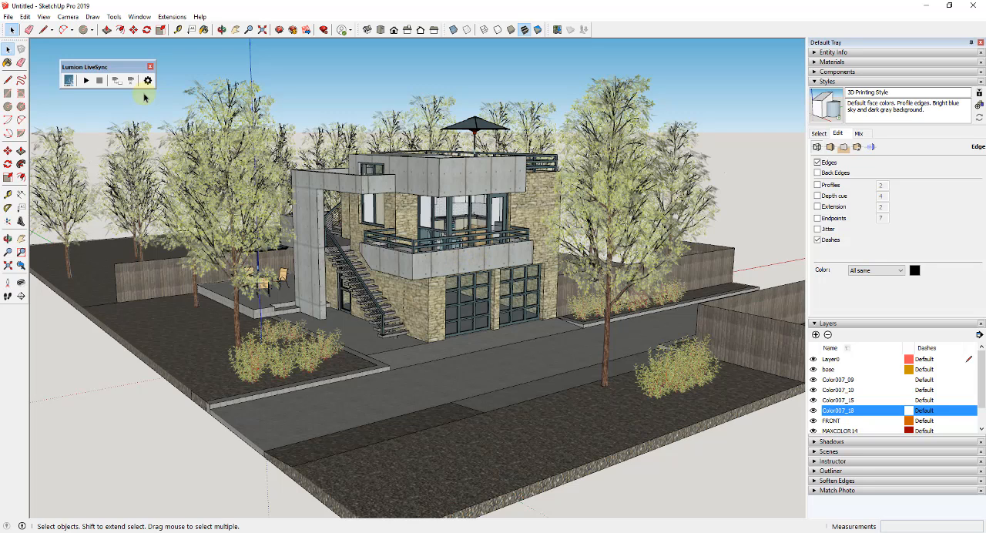
# Try to start Lumion LiveSync, and save the model as the DADU in Wooded Setting project
pyautogui.moveTo(103, 70); pyautogui.dragTo(93, 62)
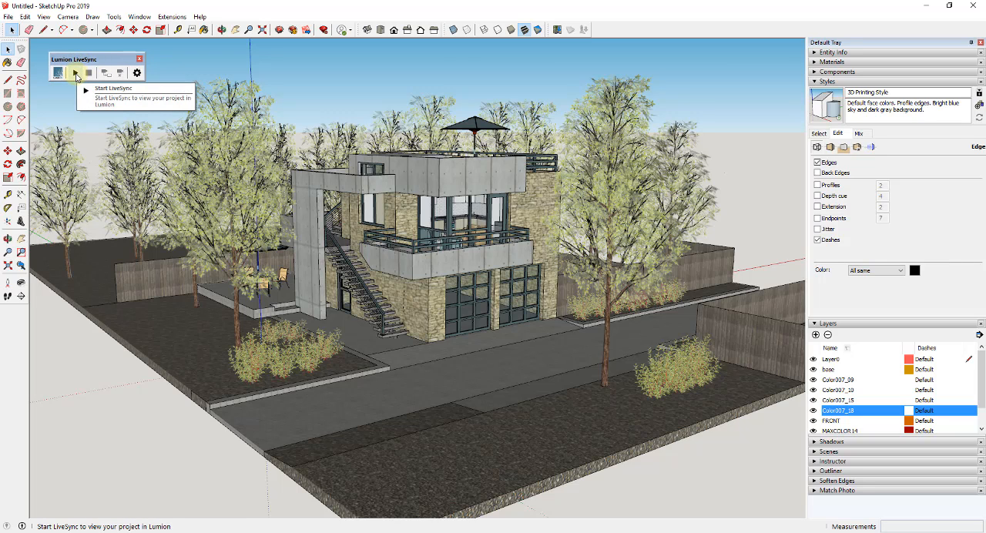
pyautogui.click(75, 73)
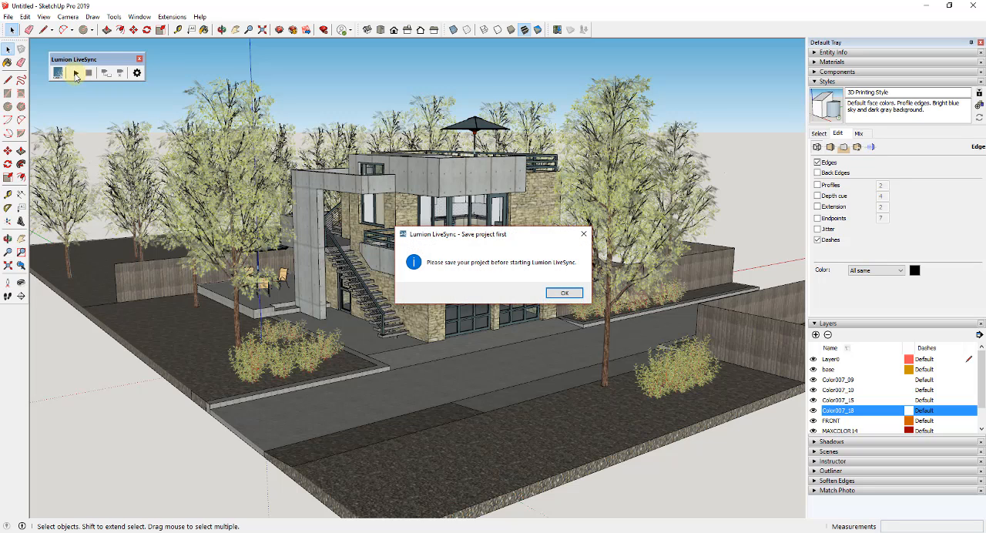
pyautogui.click(565, 294)
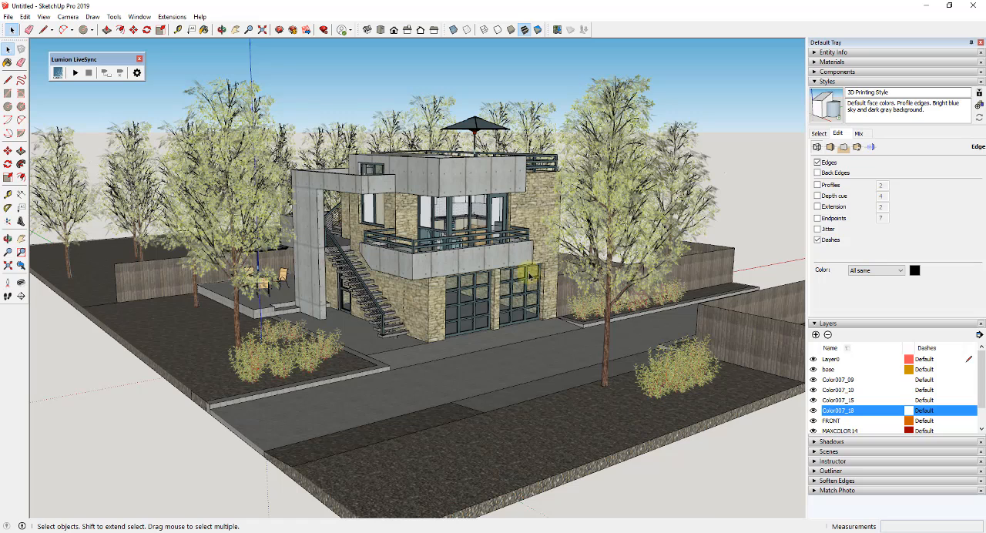
pyautogui.click(8, 16)
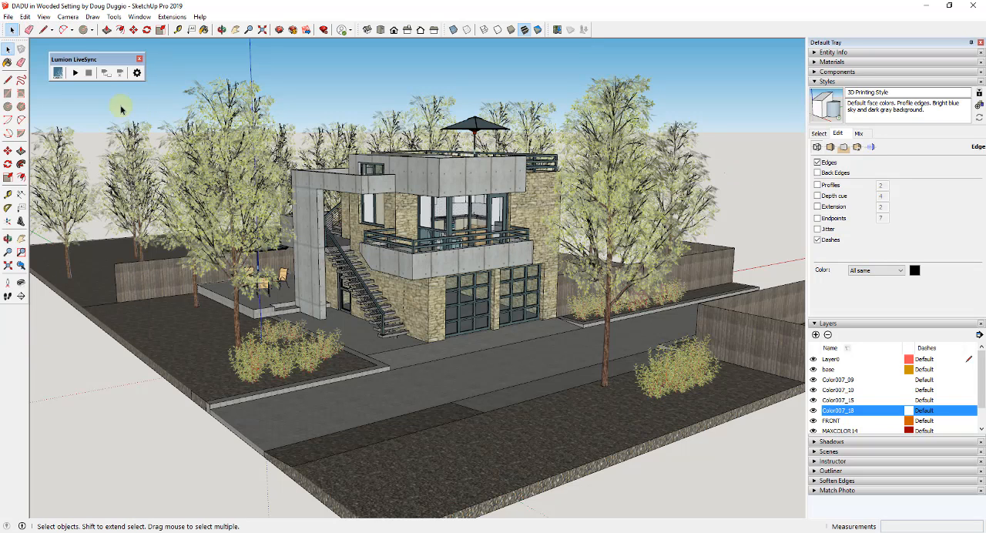
# Start LiveSync for the saved model, launch Lumion and create a scene from the grassy plain with mountains
pyautogui.click(76, 73)
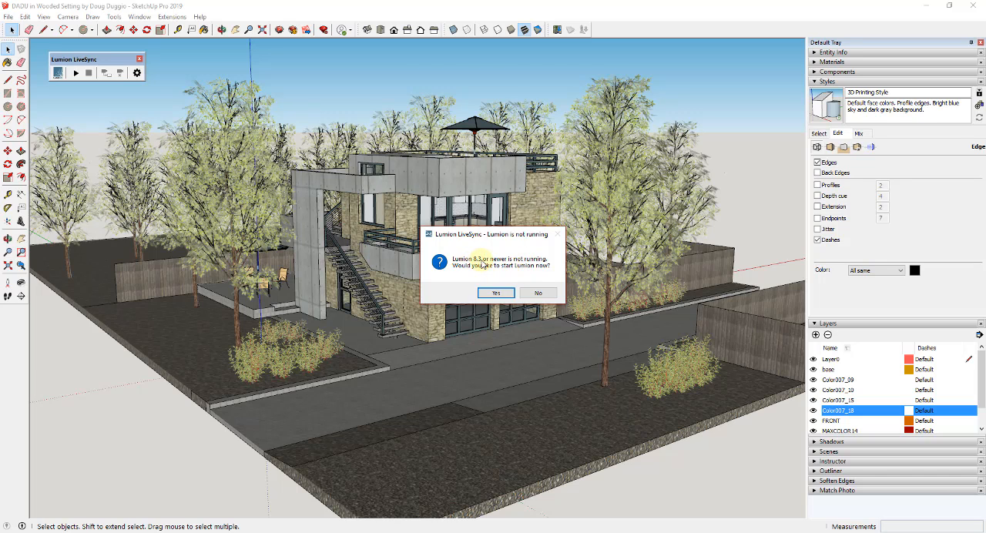
pyautogui.click(506, 294)
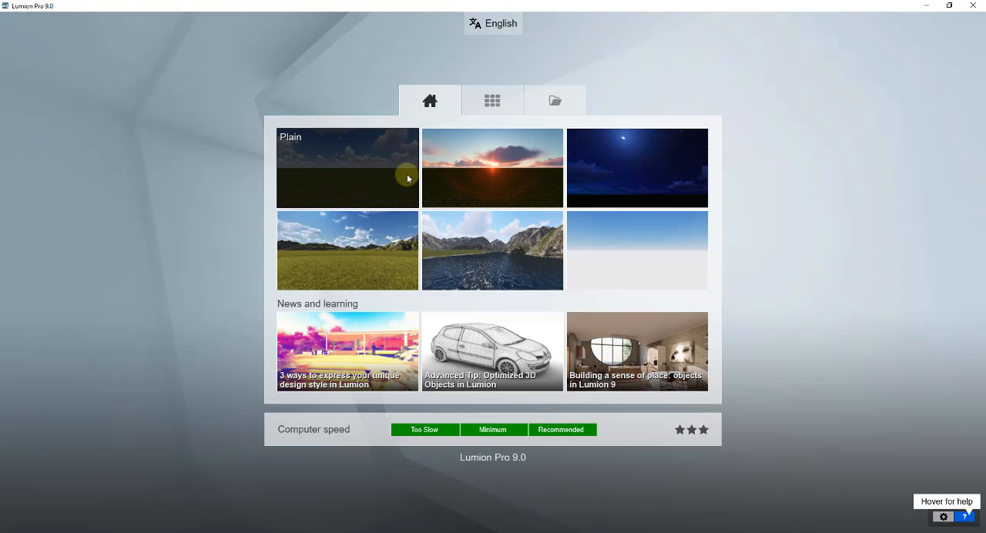
pyautogui.click(356, 252)
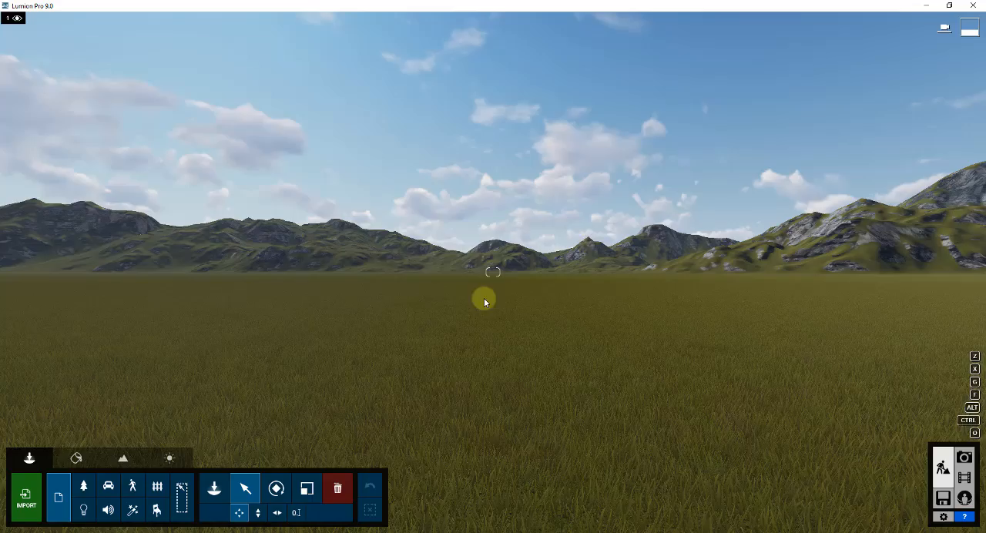
# Approach the imported house in Lumion and examine its facade, trees and the surrounding site up to the gravel edge
pyautogui.moveTo(484, 301)
pyautogui.mouseDown(button='right')
pyautogui.moveTo(498, 286)
pyautogui.moveTo(557, 286)
pyautogui.moveTo(498, 288)
pyautogui.mouseUp(button='right')
pyautogui.press('w')
pyautogui.press('w')
pyautogui.press('w')
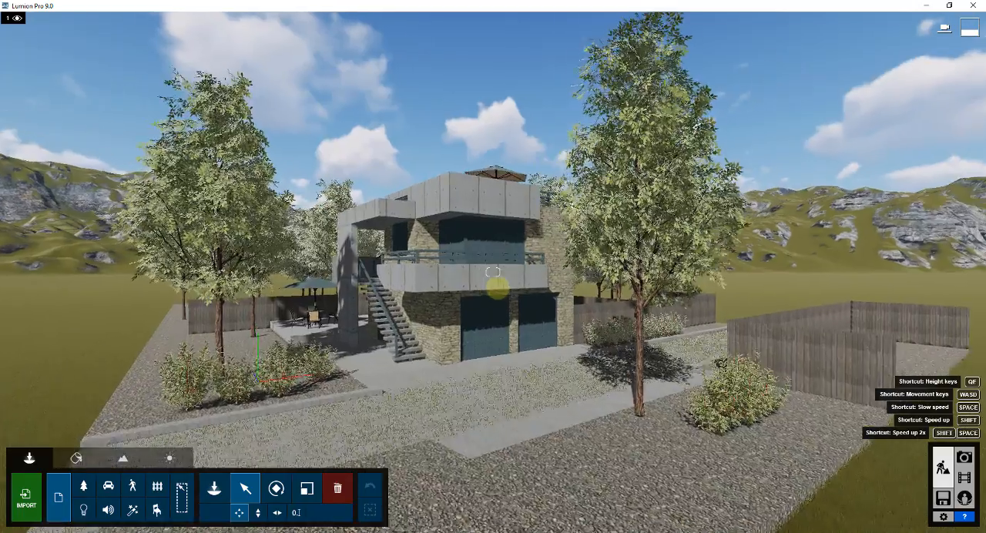
pyautogui.press('w')
pyautogui.moveTo(497, 289); pyautogui.dragTo(498, 288, button='right')
pyautogui.press('w')
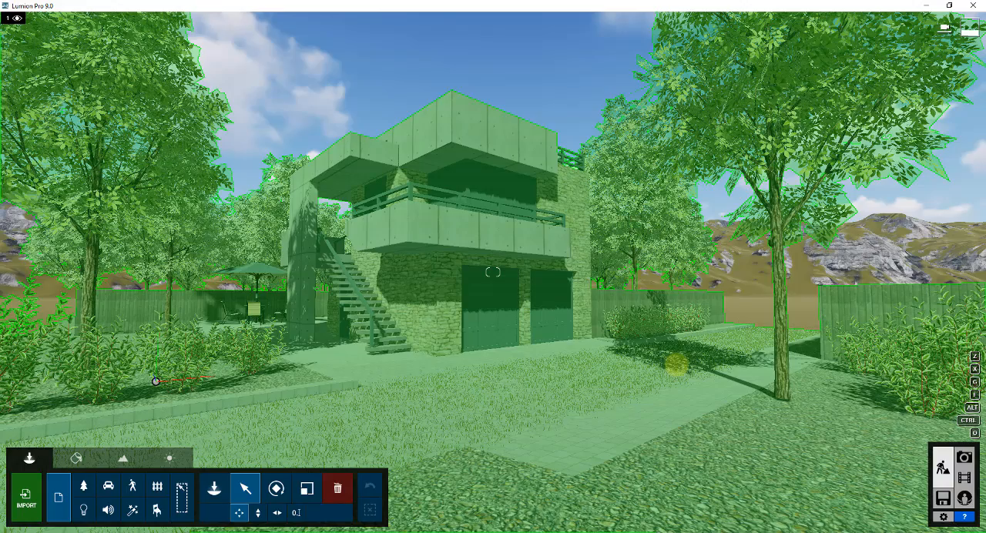
pyautogui.press('s')
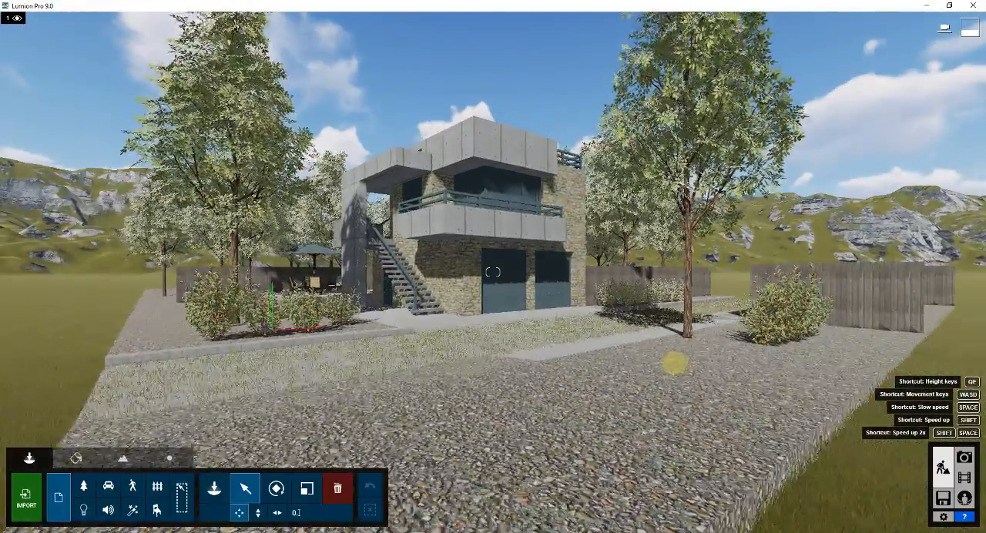
pyautogui.press('s')
pyautogui.press('e')
pyautogui.moveTo(676, 364); pyautogui.dragTo(676, 365, button='right')
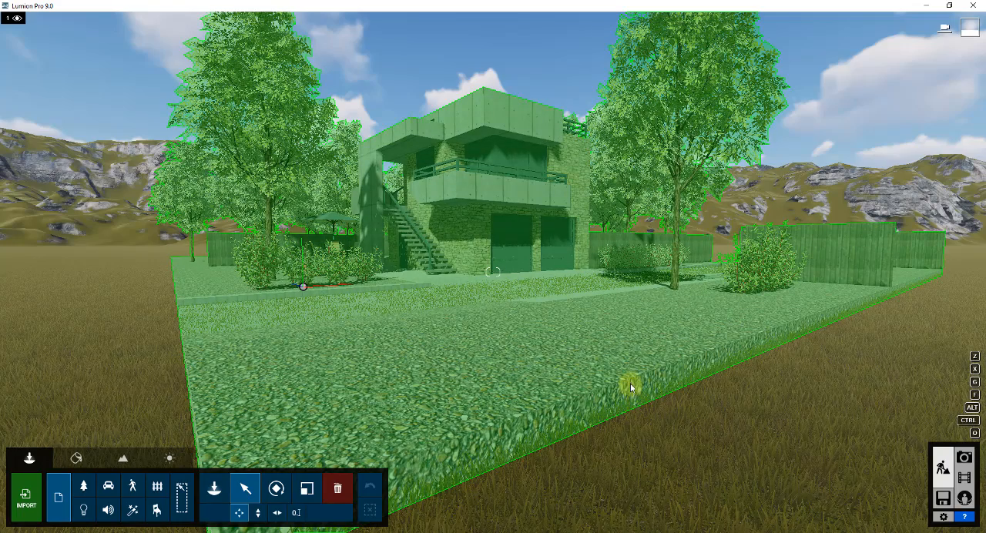
# Raise the imported house model slightly above the grass and lower it back to ground level
pyautogui.click(301, 286)
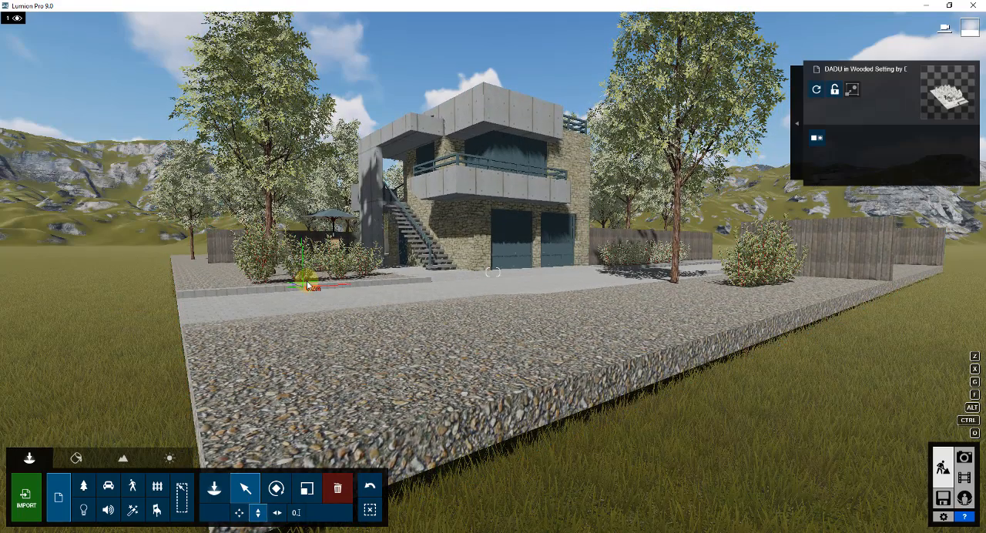
pyautogui.moveTo(306, 282); pyautogui.dragTo(307, 284)
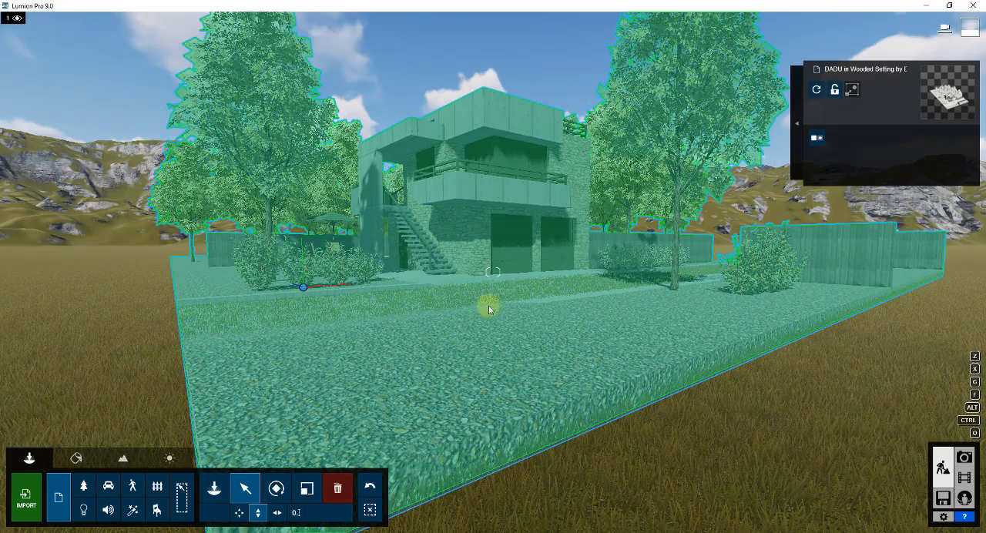
pyautogui.moveTo(624, 226); pyautogui.dragTo(624, 222, button='right')
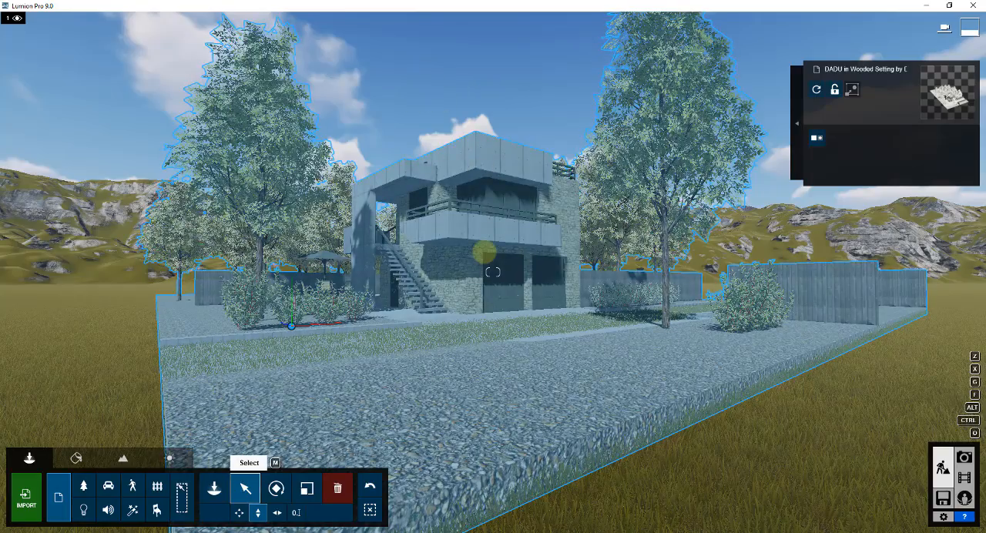
# Examine the driveway, patio and gravel areas around the house for terrain grass growing through the paving
pyautogui.press('w')
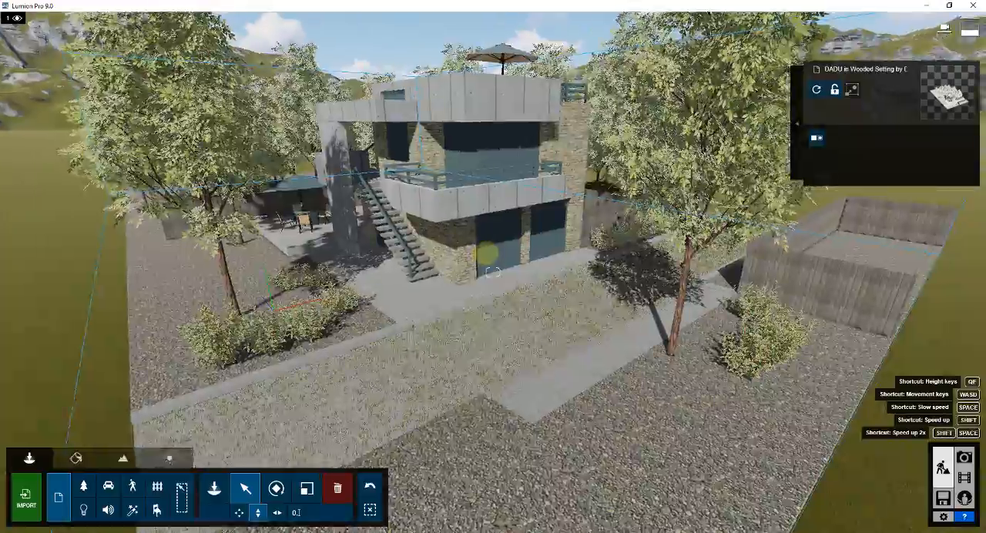
pyautogui.press('w')
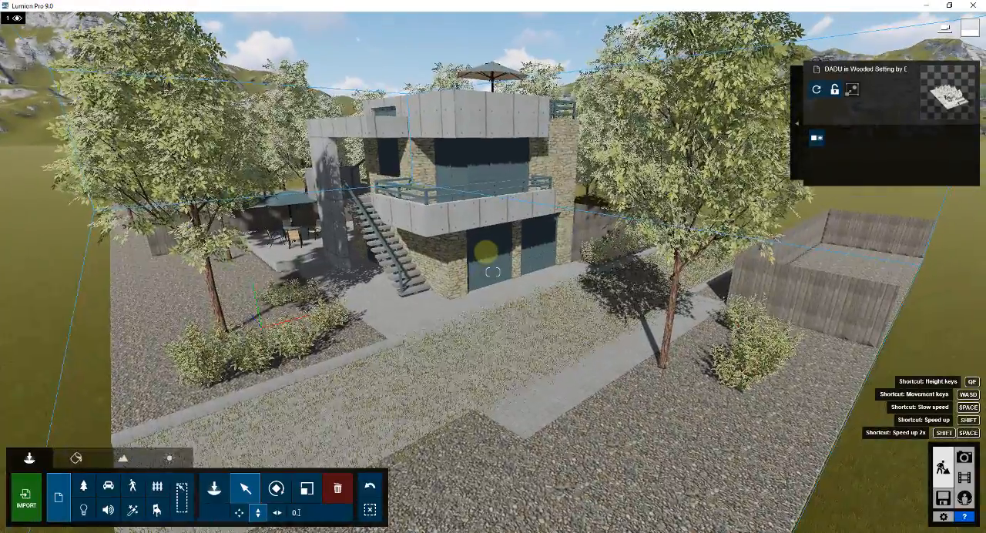
pyautogui.press('w')
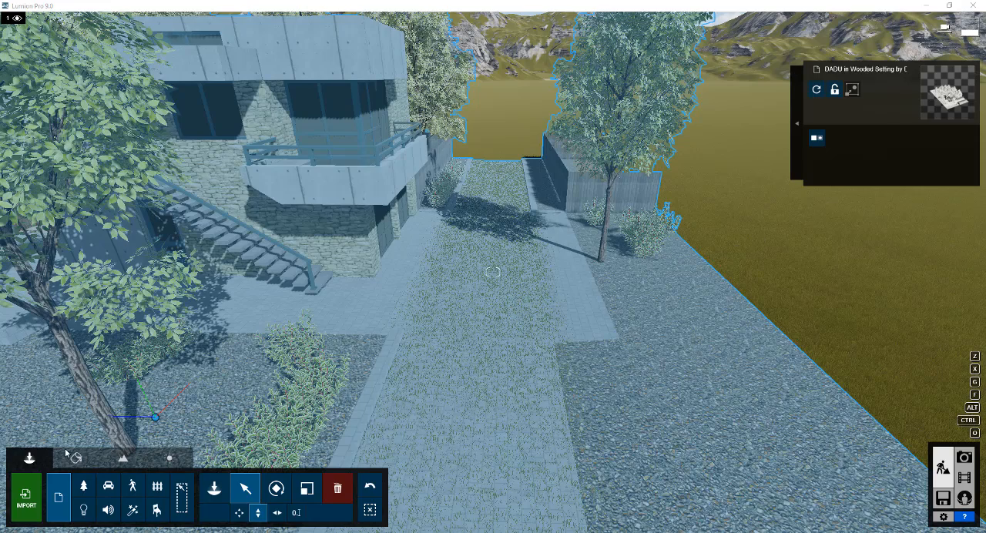
pyautogui.click(123, 458)
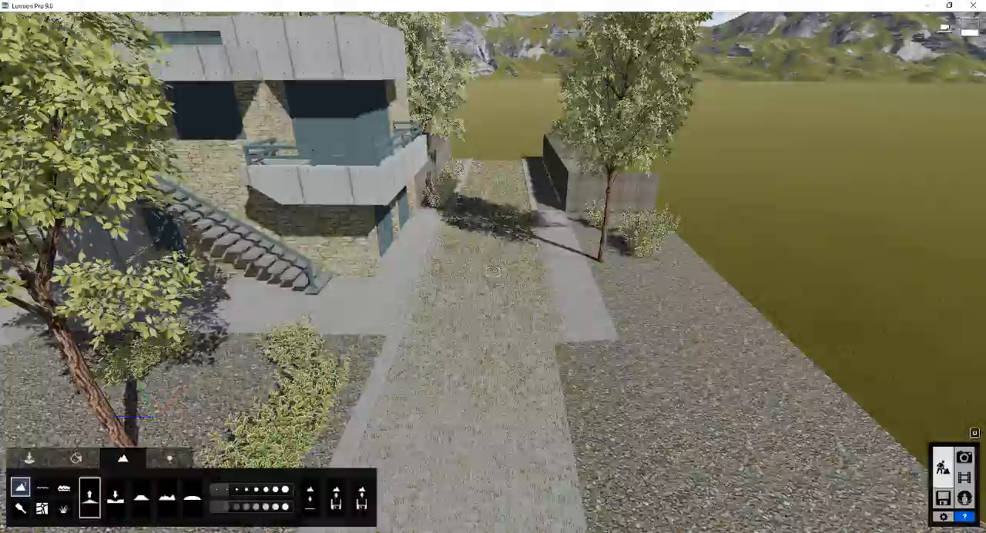
pyautogui.moveTo(493, 271); pyautogui.dragTo(278, 224, button='right')
pyautogui.press('w')
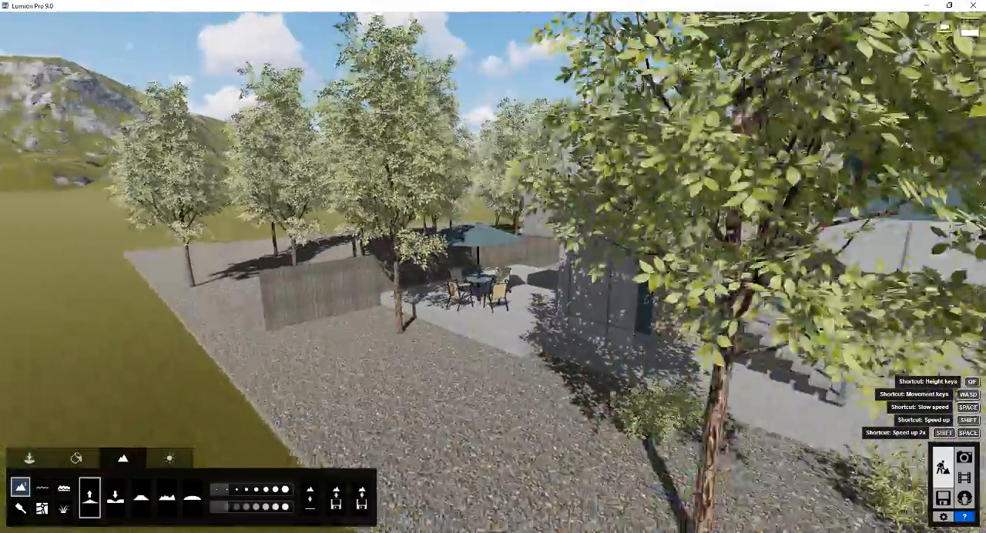
pyautogui.press('w')
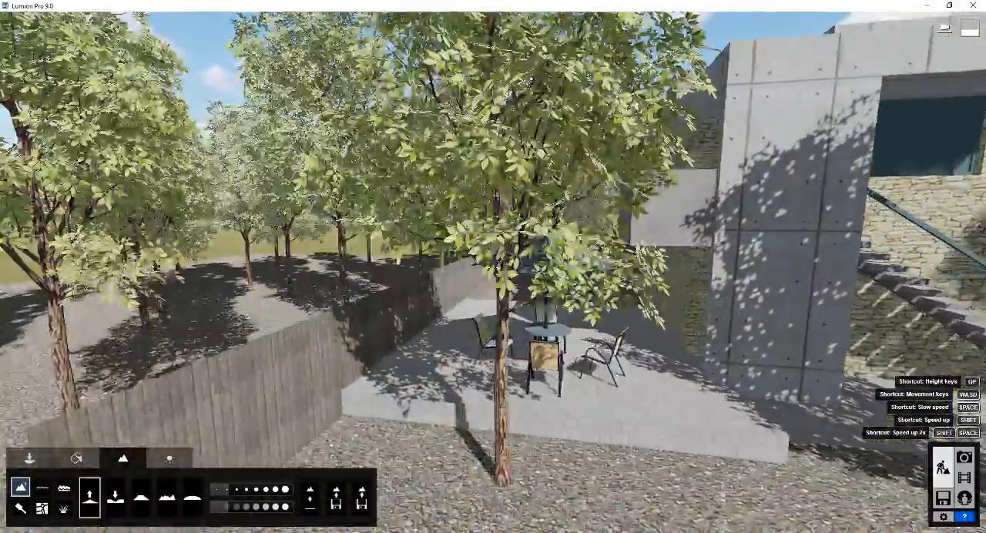
pyautogui.press('a')
pyautogui.moveTo(278, 223); pyautogui.dragTo(612, 302, button='right')
pyautogui.press('w')
pyautogui.press('d')
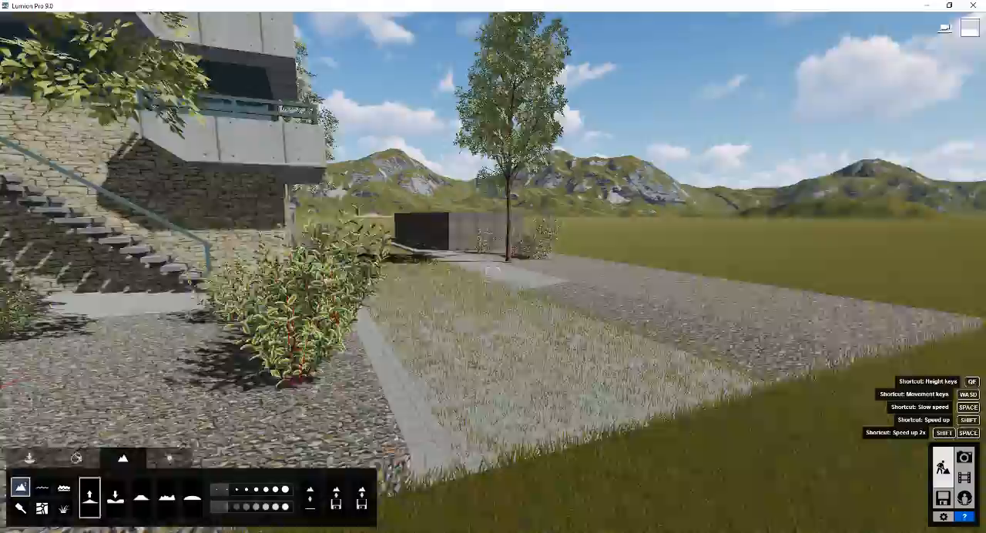
pyautogui.press('s')
pyautogui.moveTo(494, 271)
pyautogui.mouseDown(button='right')
pyautogui.moveTo(336, 279)
pyautogui.moveTo(331, 408)
pyautogui.mouseUp(button='right')
pyautogui.press('q')
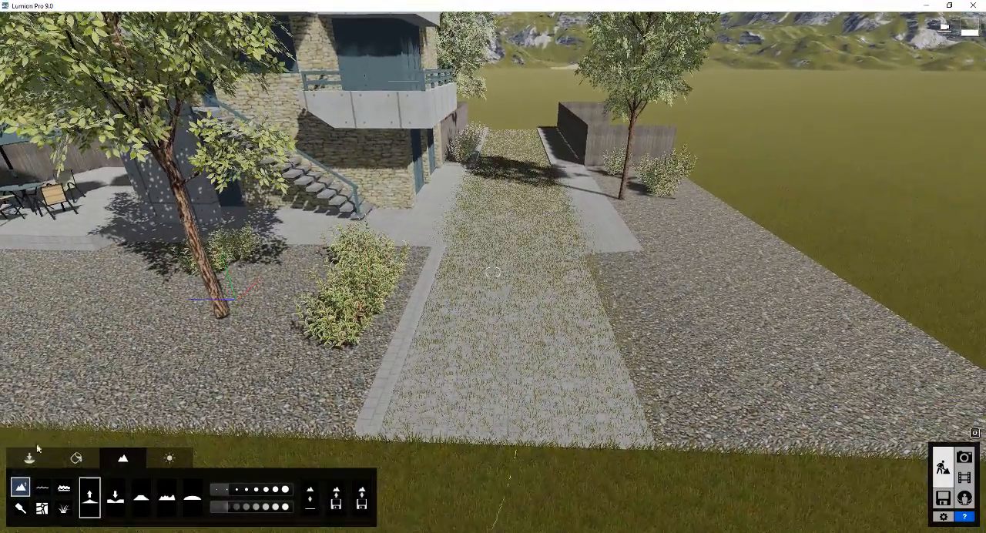
# Remove the grass poking through the paved driveway, from the far end to its front edge, with the landscape Paint tool
pyautogui.click(22, 512)
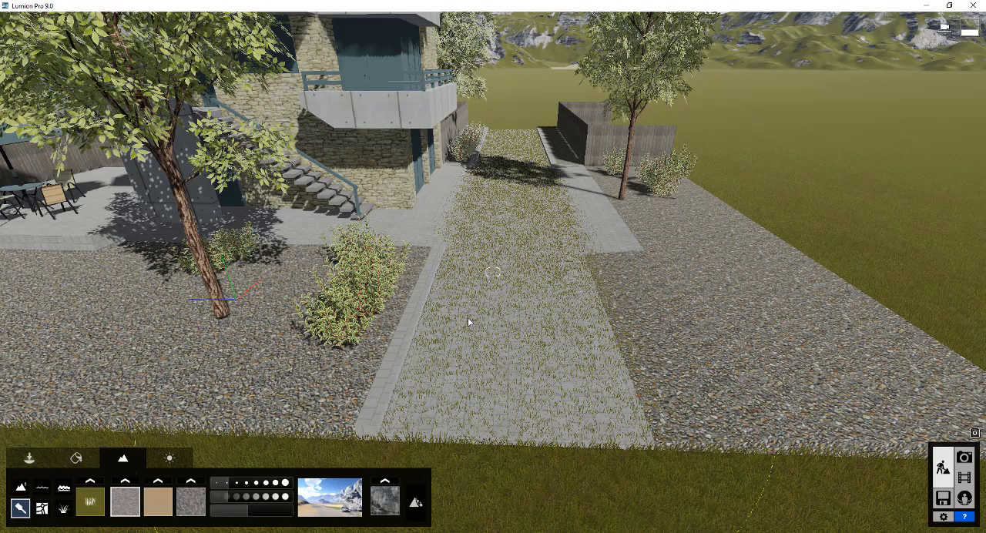
pyautogui.moveTo(484, 258)
pyautogui.mouseDown()
pyautogui.moveTo(532, 252)
pyautogui.moveTo(516, 226)
pyautogui.moveTo(512, 167)
pyautogui.mouseUp()
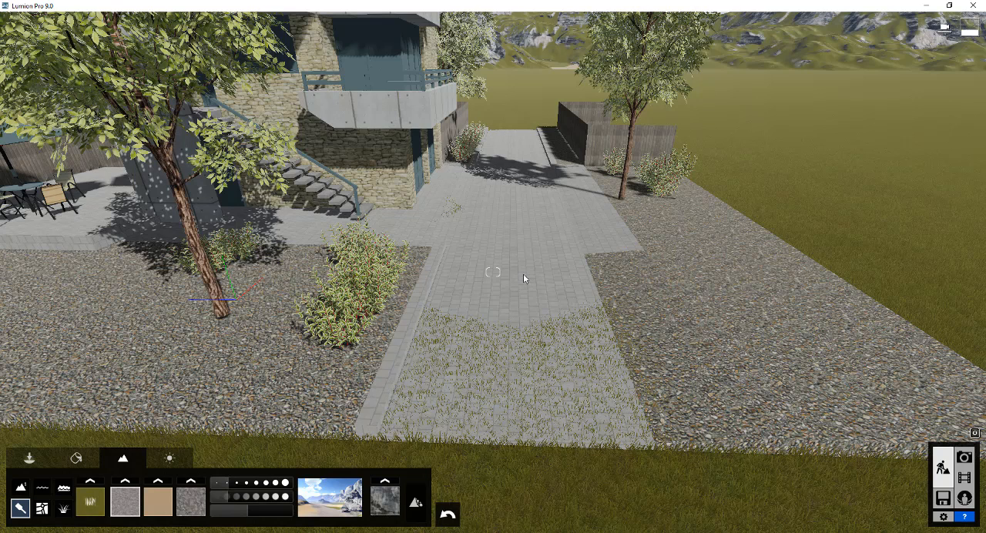
pyautogui.moveTo(508, 238)
pyautogui.mouseDown()
pyautogui.moveTo(501, 266)
pyautogui.moveTo(543, 268)
pyautogui.moveTo(549, 285)
pyautogui.moveTo(515, 288)
pyautogui.mouseUp()
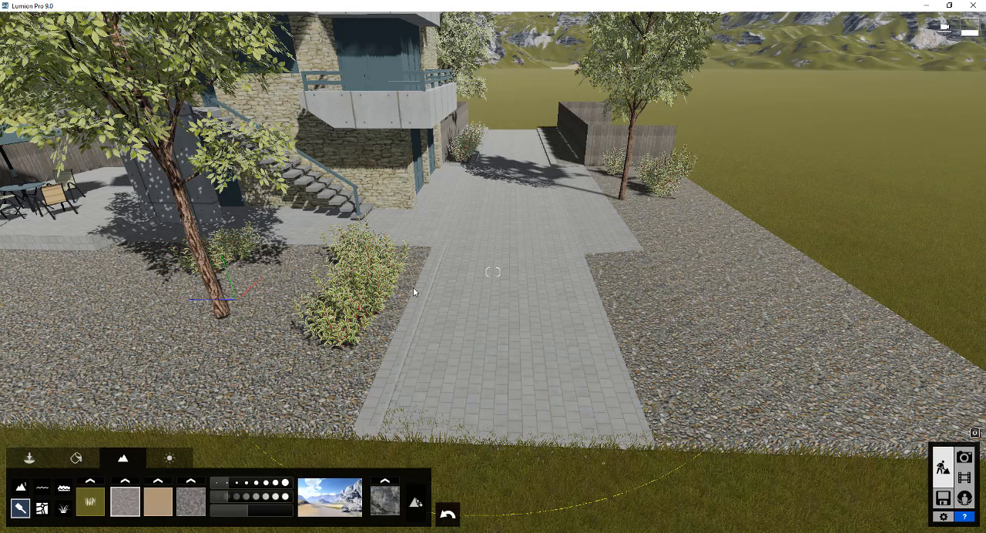
pyautogui.moveTo(413, 288); pyautogui.dragTo(535, 284)
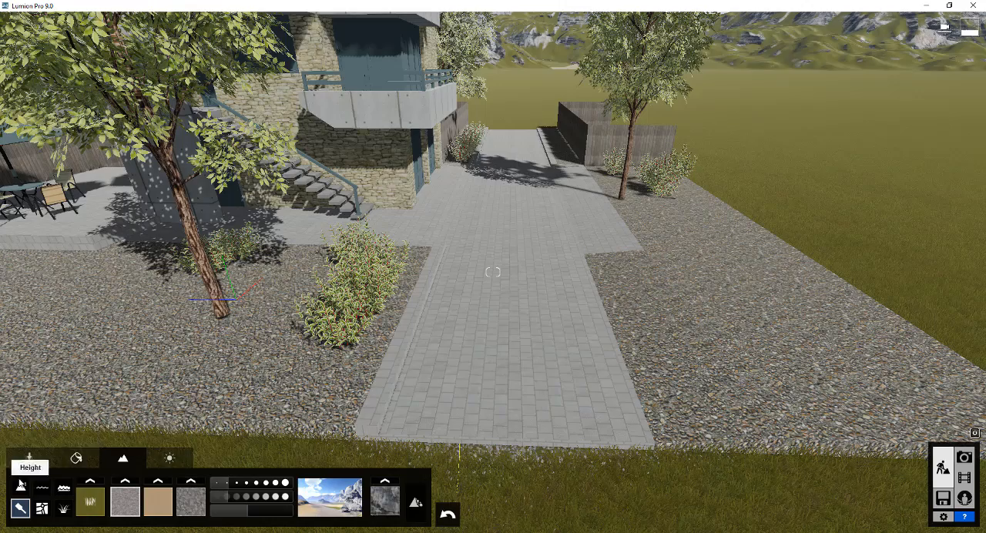
# Examine the imported house from the front corner, including its facade, stairs, garage doors and cleared driveway
pyautogui.moveTo(726, 248); pyautogui.dragTo(91, 50, button='right')
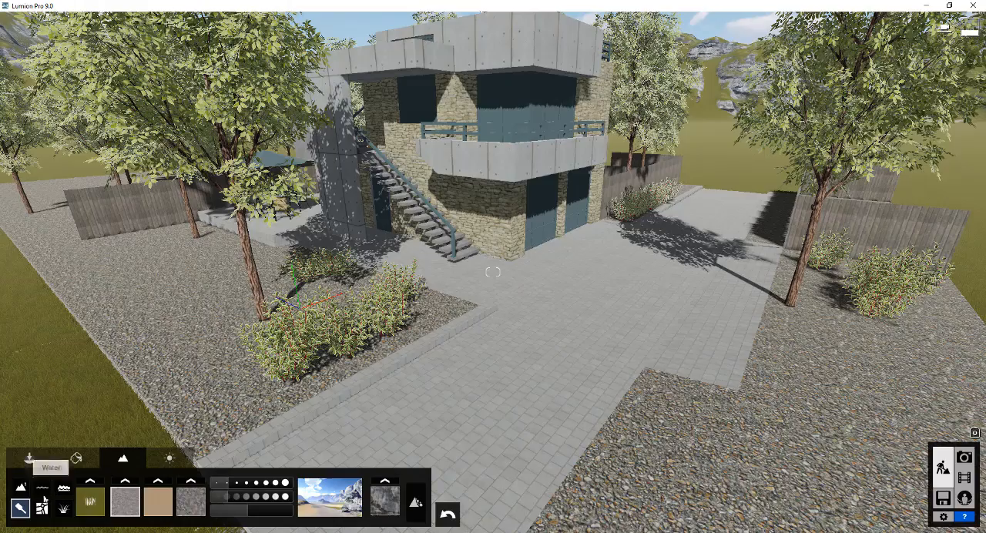
pyautogui.click(29, 459)
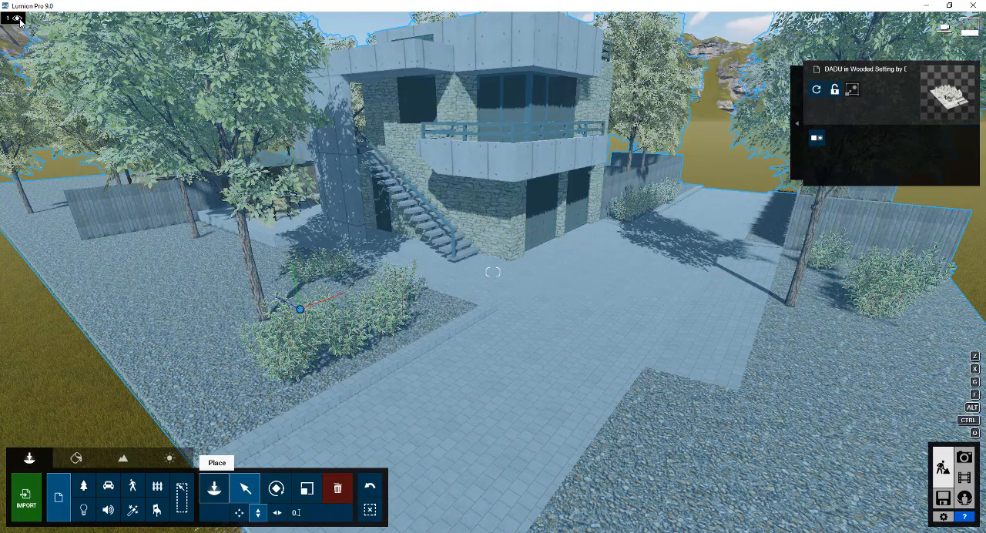
pyautogui.moveTo(17, 19)
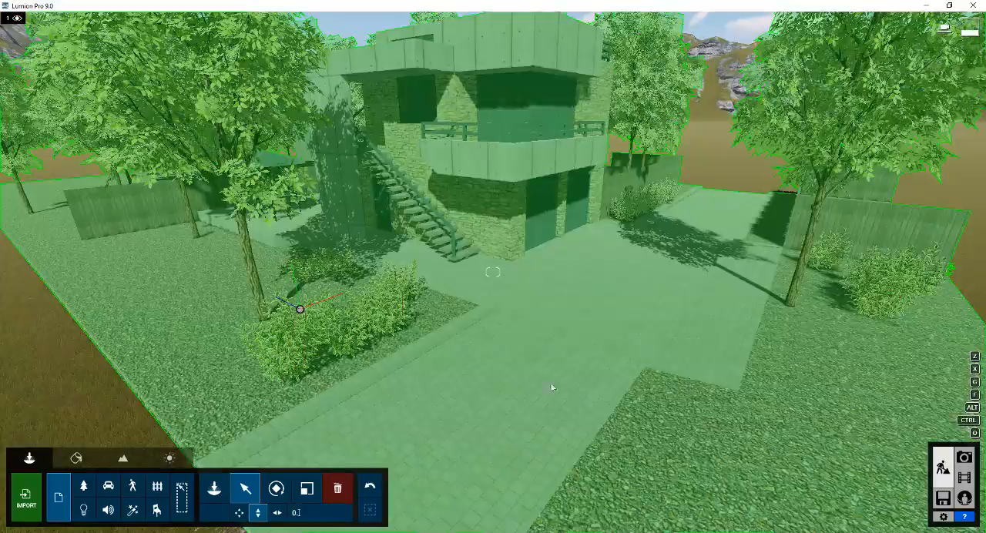
pyautogui.moveTo(872, 336)
pyautogui.mouseDown(button='right')
pyautogui.moveTo(887, 343)
pyautogui.moveTo(851, 327)
pyautogui.moveTo(860, 327)
pyautogui.mouseUp(button='right')
pyautogui.press('d')
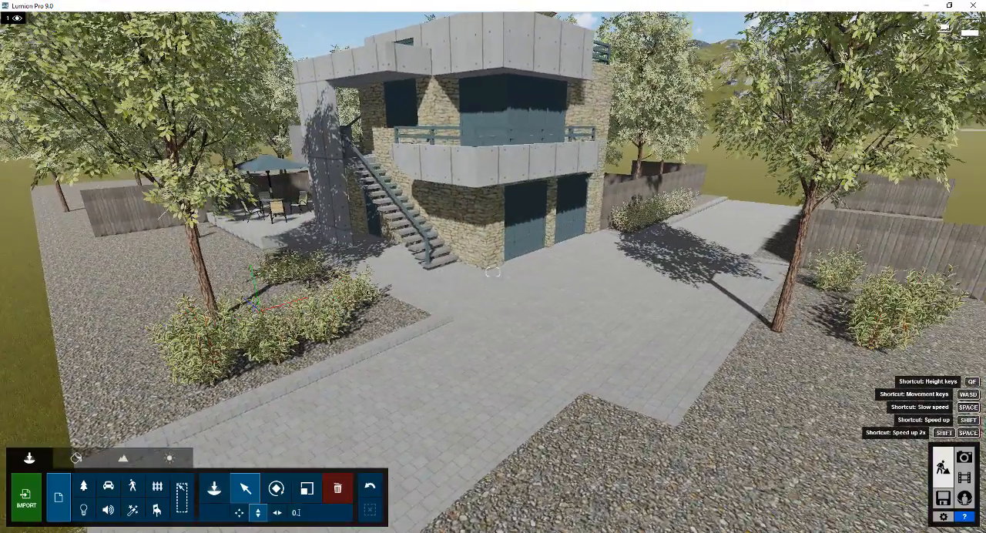
pyautogui.moveTo(860, 327); pyautogui.dragTo(860, 239, button='right')
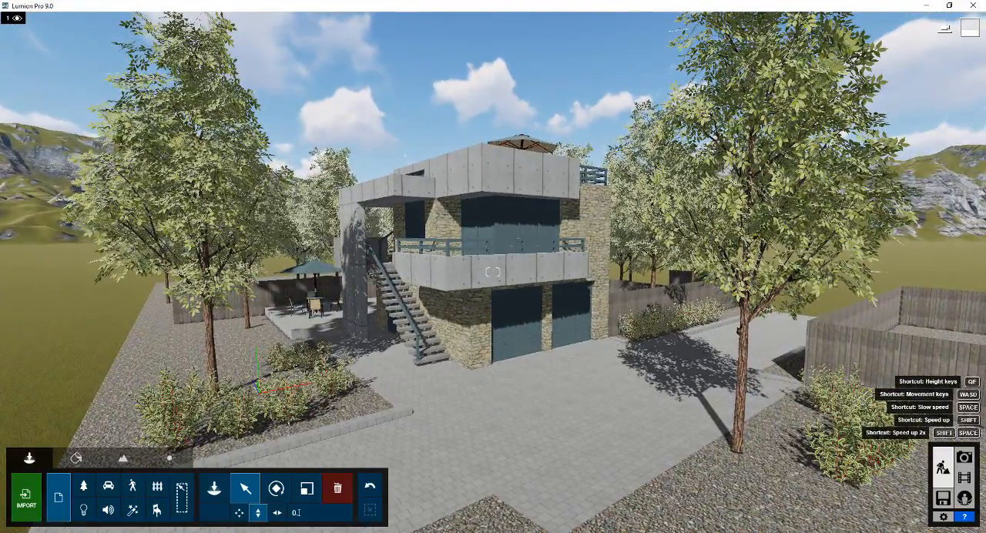
pyautogui.moveTo(533, 236); pyautogui.dragTo(534, 285, button='right')
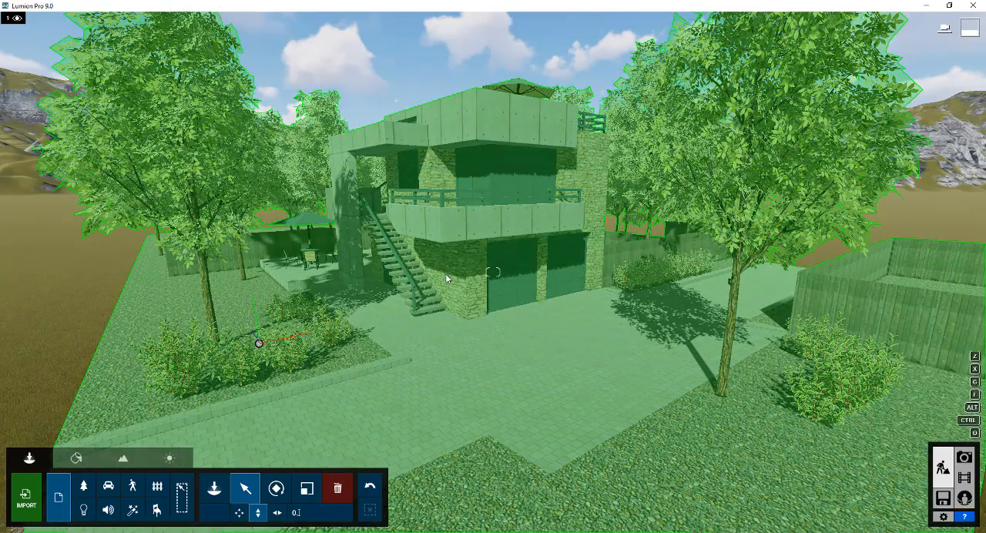
pyautogui.moveTo(446, 274); pyautogui.dragTo(429, 268, button='right')
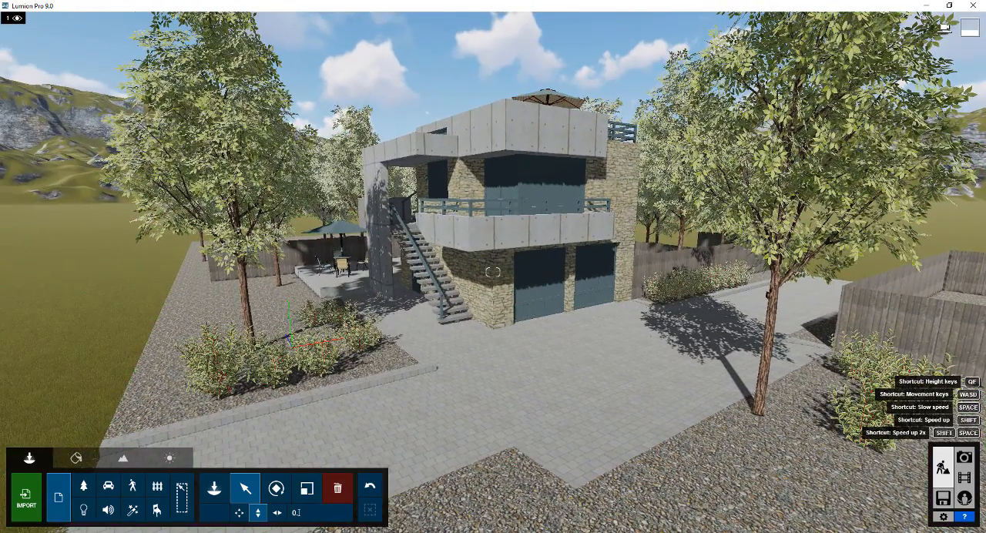
pyautogui.press('w')
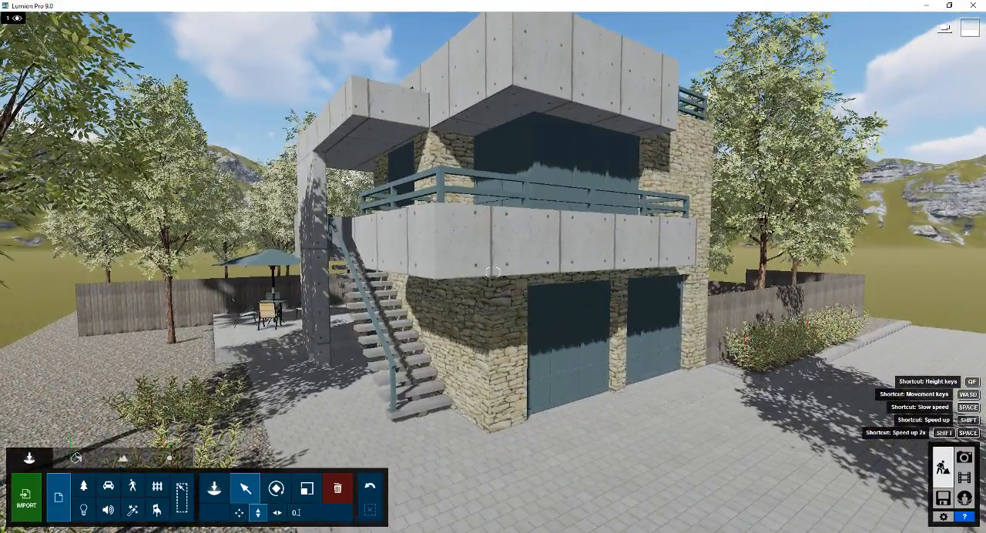
pyautogui.moveTo(525, 322); pyautogui.dragTo(517, 299, button='right')
pyautogui.press('s')
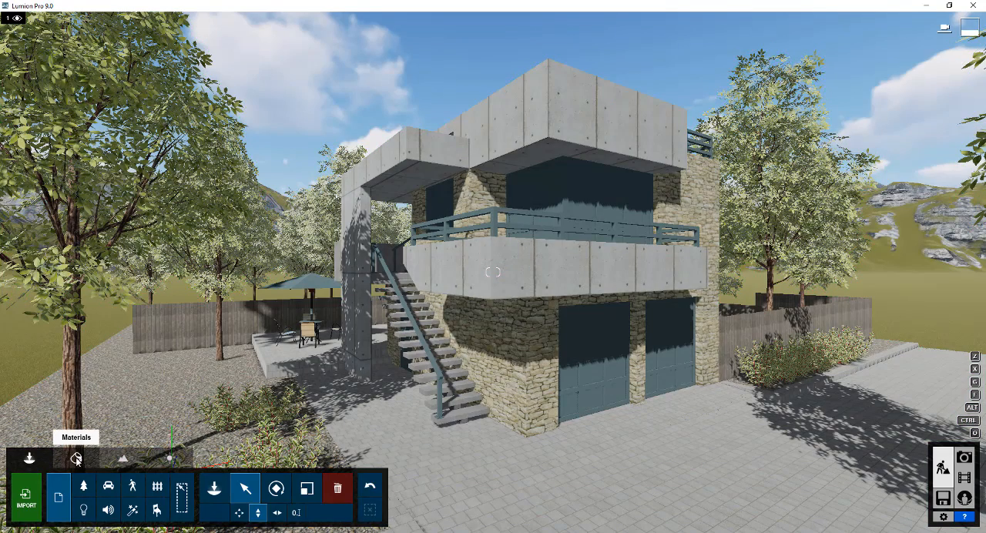
pyautogui.click(76, 460)
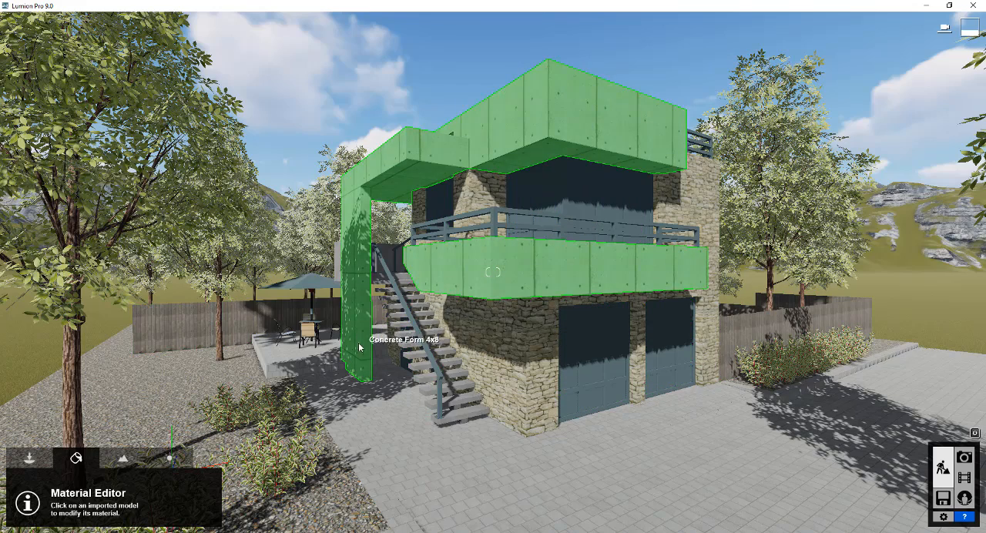
pyautogui.click(572, 382)
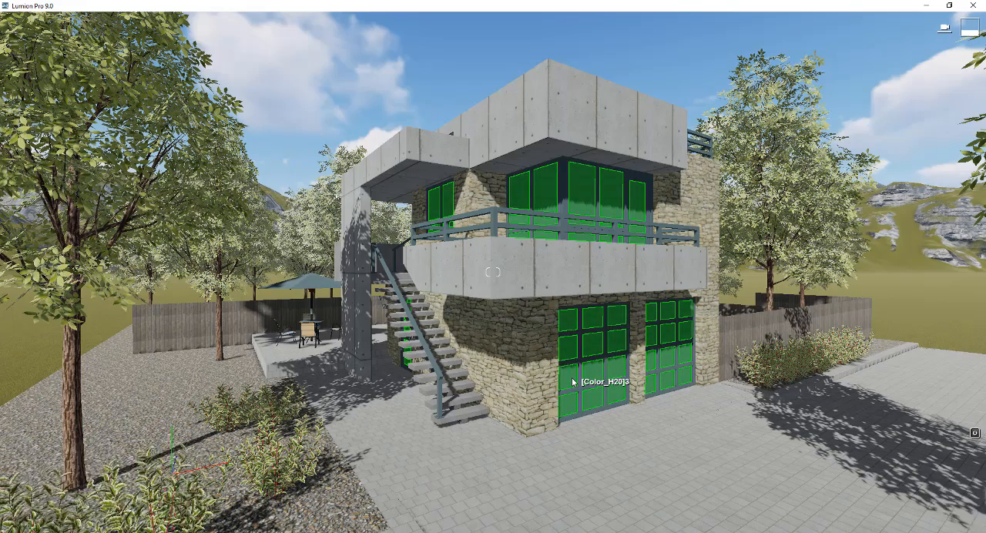
pyautogui.moveTo(572, 377); pyautogui.dragTo(532, 380, button='right')
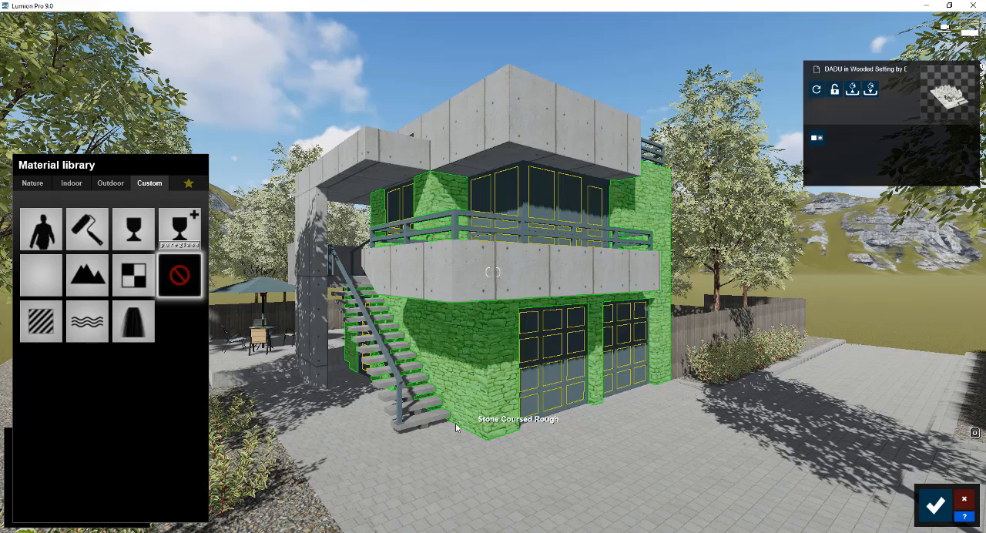
pyautogui.click(964, 499)
pyautogui.click(123, 460)
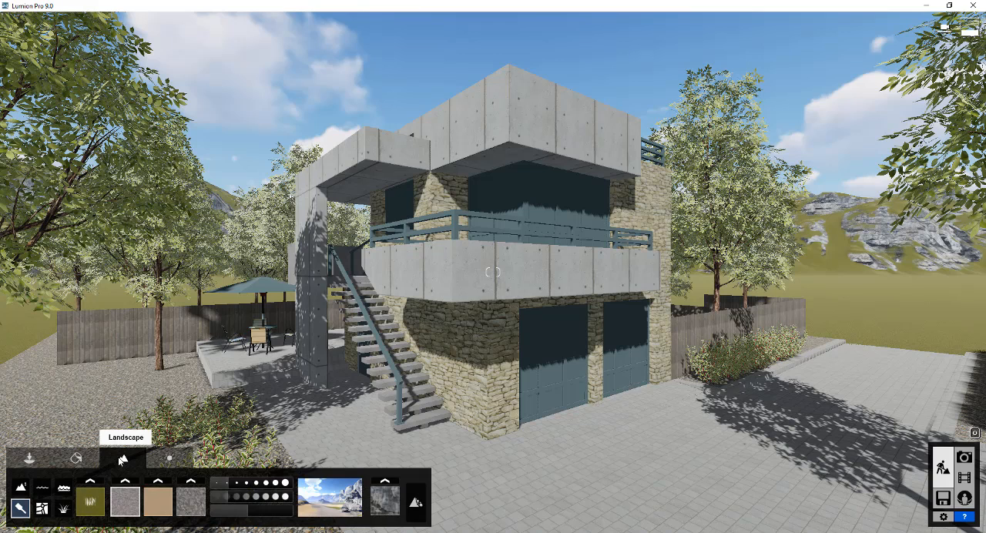
pyautogui.click(63, 508)
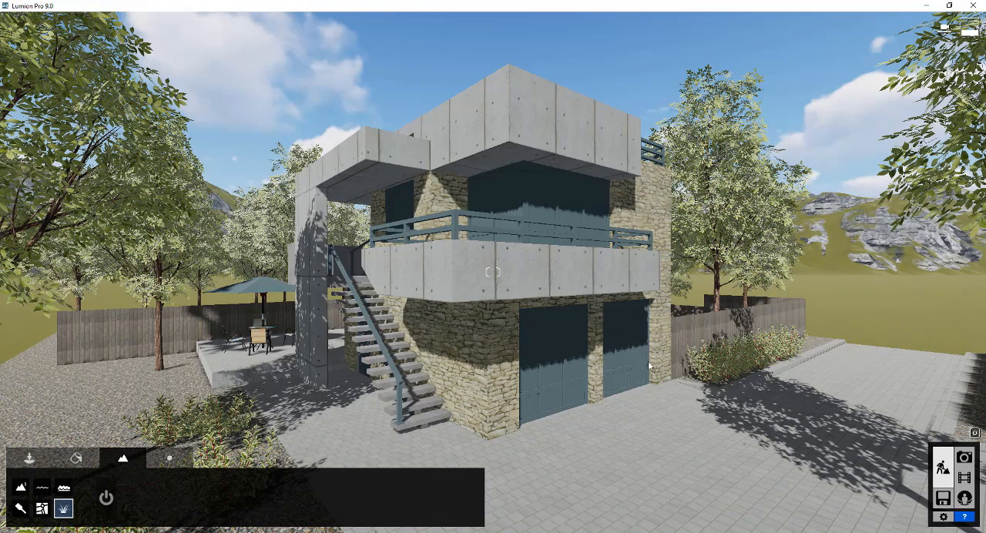
pyautogui.moveTo(656, 372); pyautogui.dragTo(449, 361, button='right')
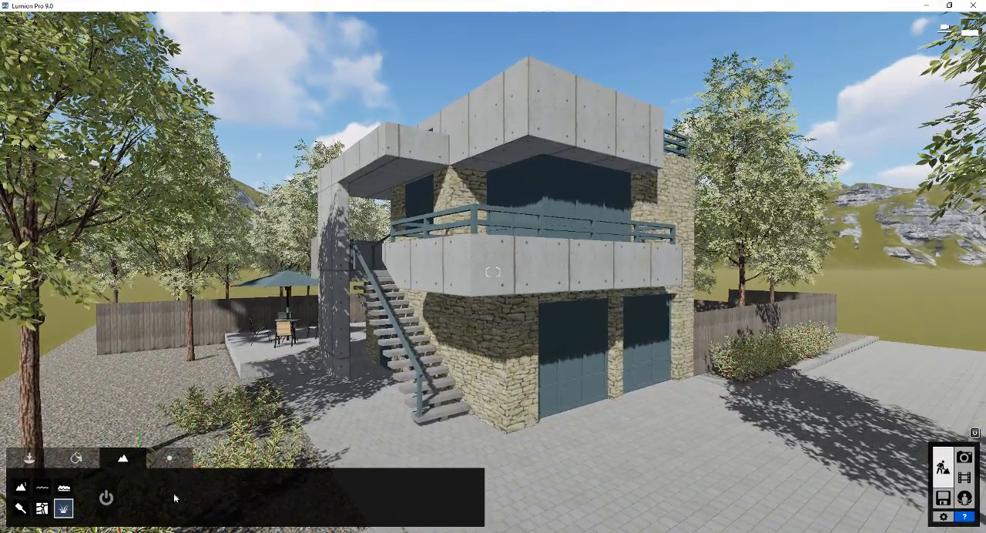
# Apply the outdoor glass material Glass Panels 002 to the panes of the windows and garage doors
pyautogui.click(76, 459)
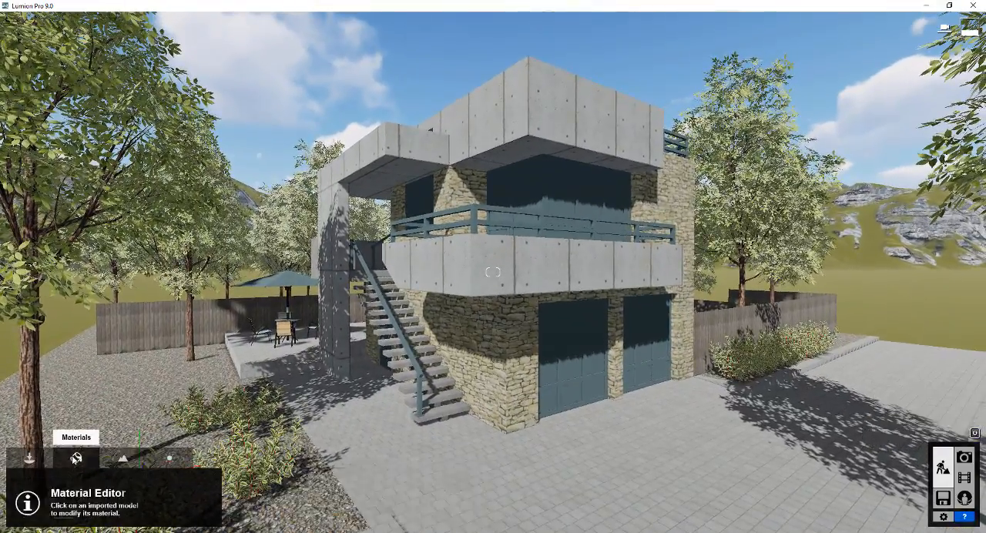
pyautogui.click(461, 329)
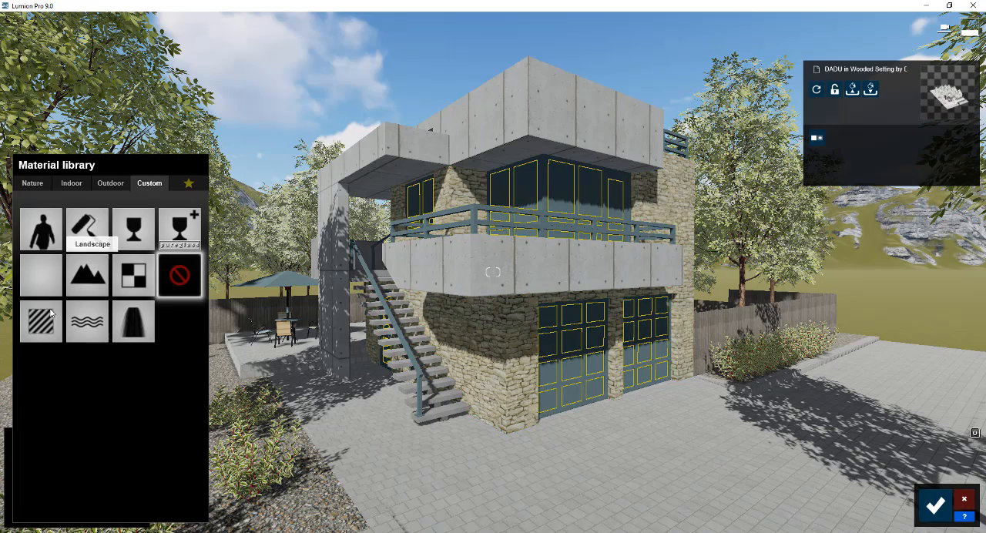
pyautogui.click(550, 345)
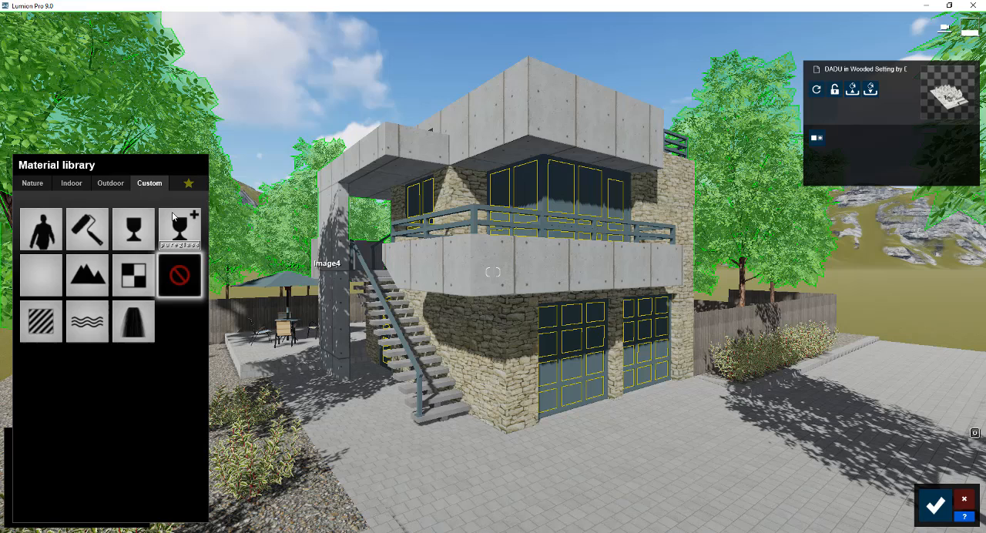
pyautogui.click(108, 184)
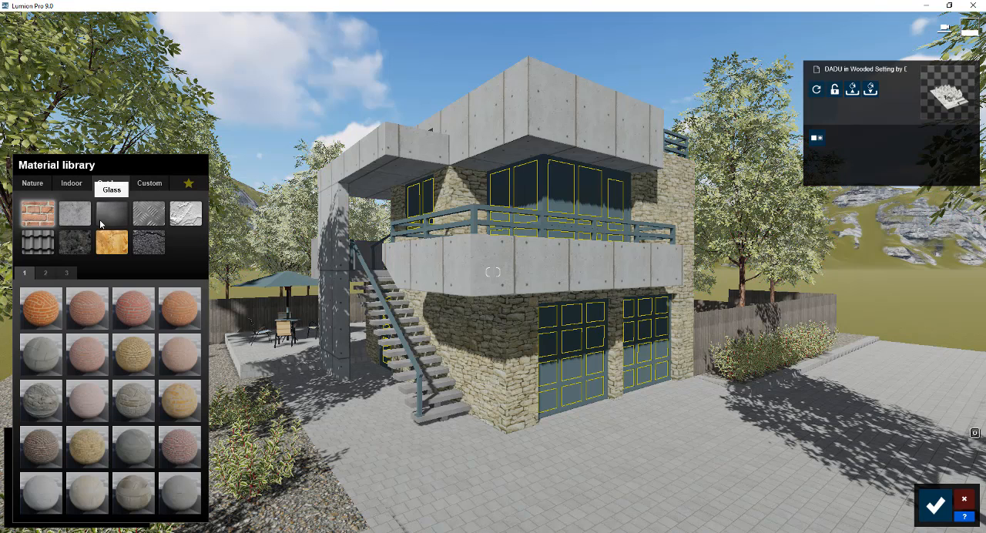
pyautogui.click(117, 213)
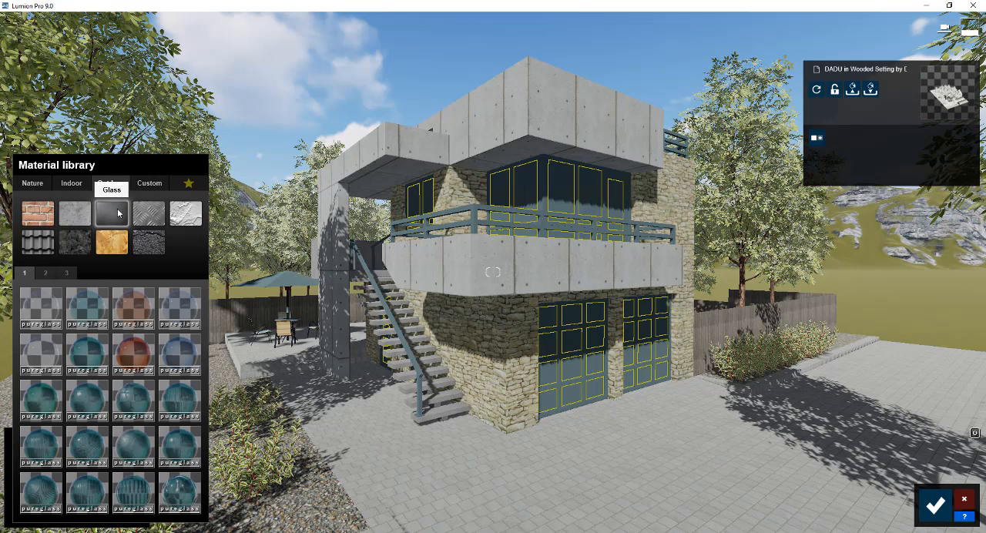
pyautogui.click(86, 303)
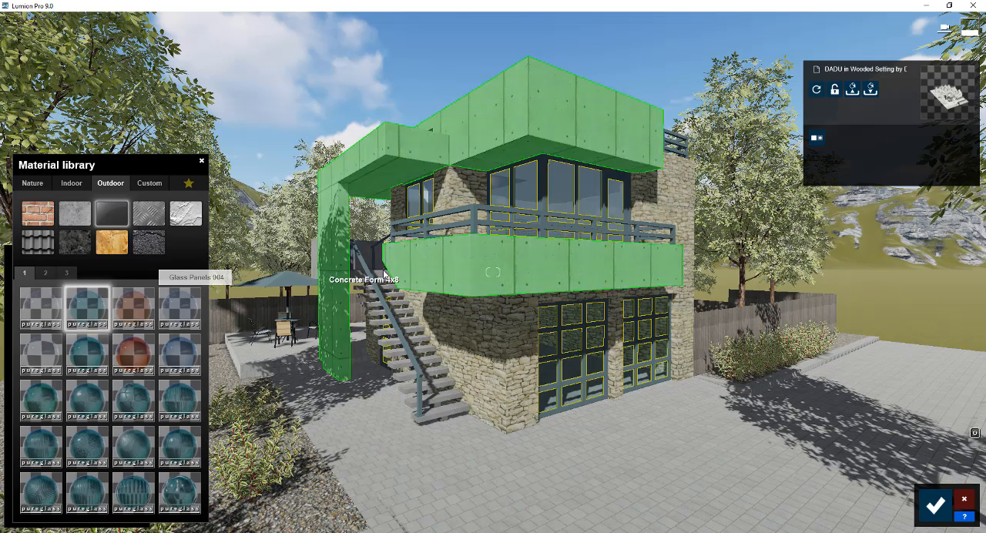
# Apply the outdoor metal material Metal Painted 002 1024 to the window frames, garage door frames and railings
pyautogui.click(560, 363)
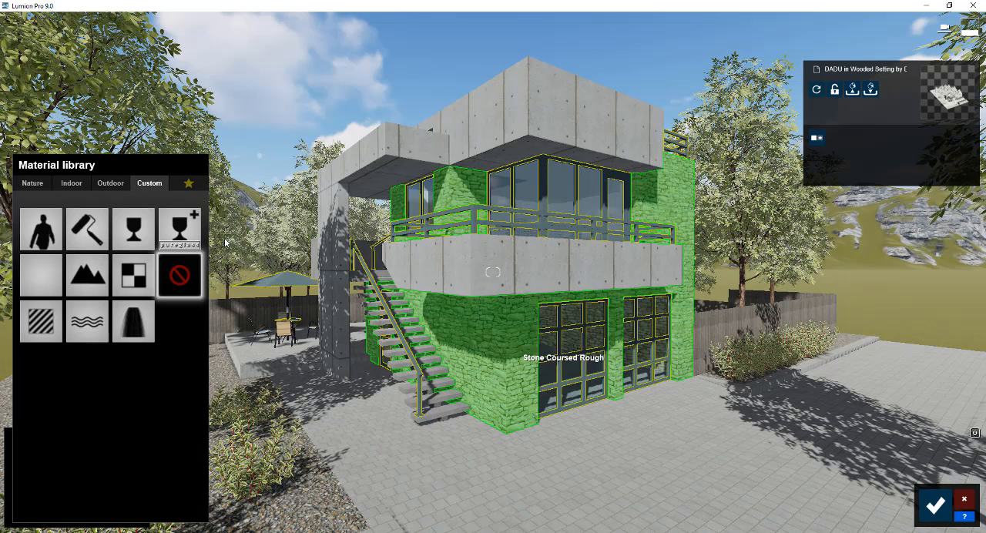
pyautogui.click(110, 184)
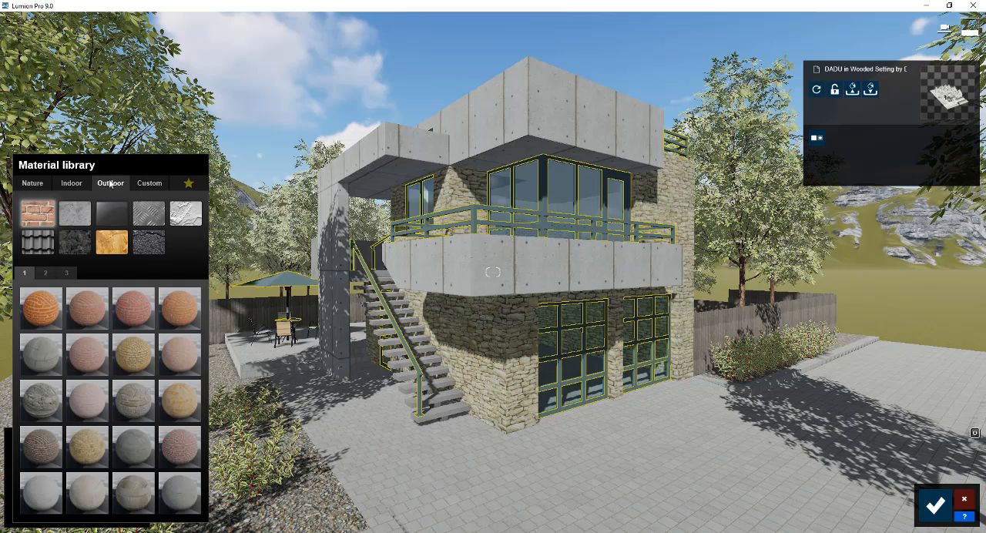
pyautogui.click(146, 222)
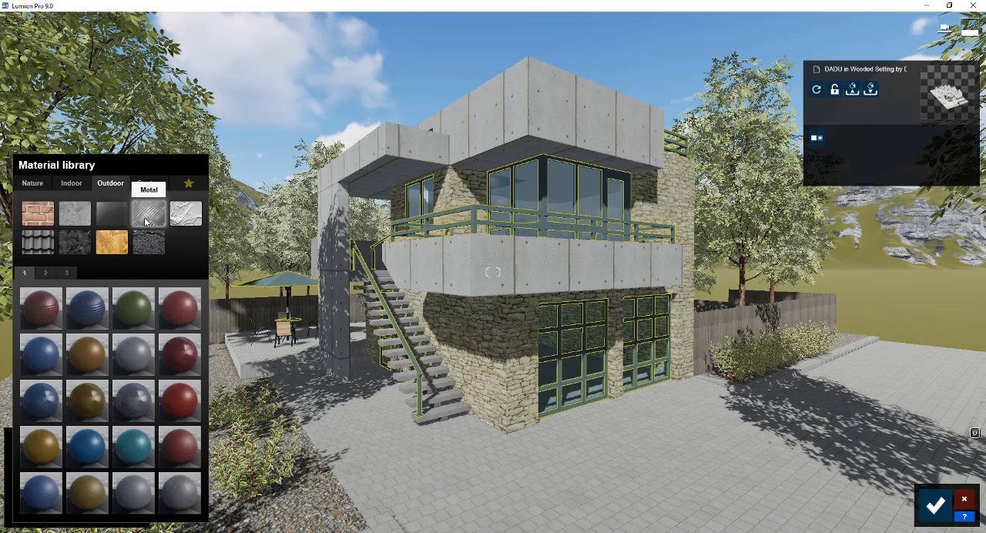
pyautogui.click(43, 354)
pyautogui.click(135, 358)
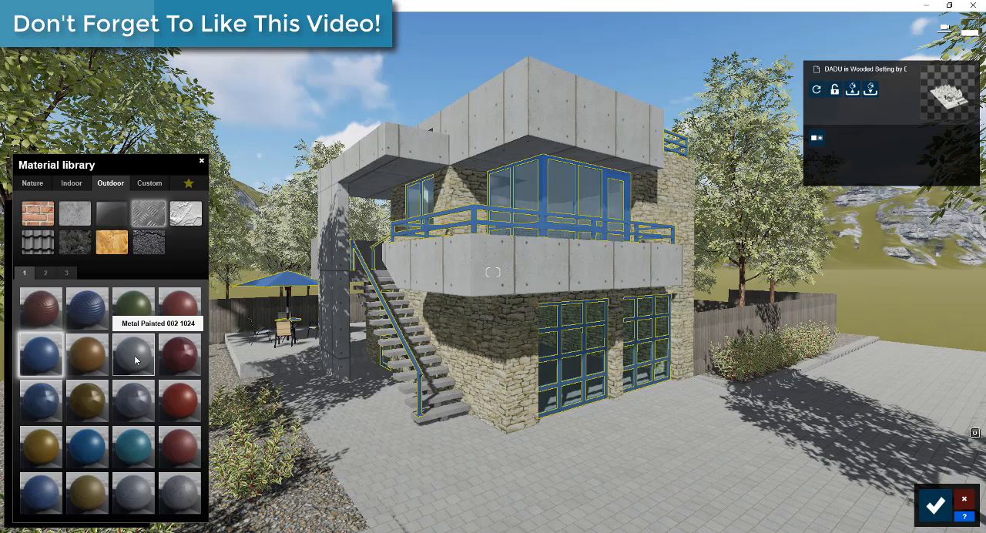
# Select the house's rough coursed-stone walls and try a brown brick-patterned outdoor stone material on them
pyautogui.click(509, 347)
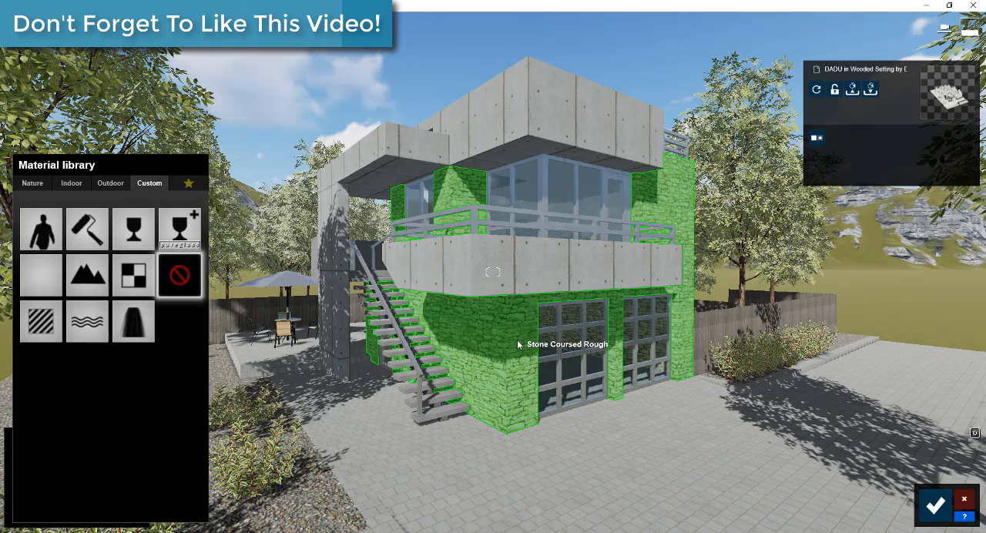
pyautogui.click(106, 184)
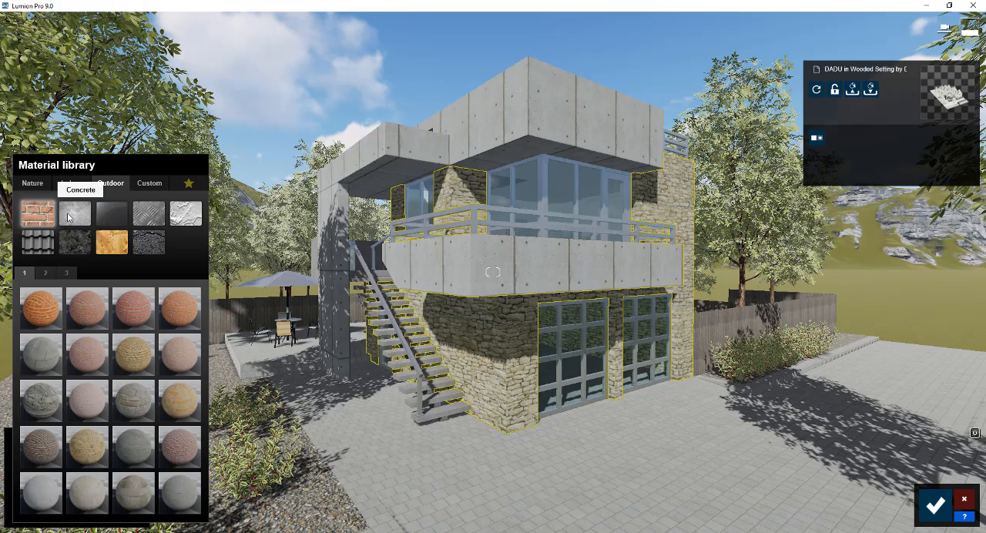
pyautogui.click(74, 244)
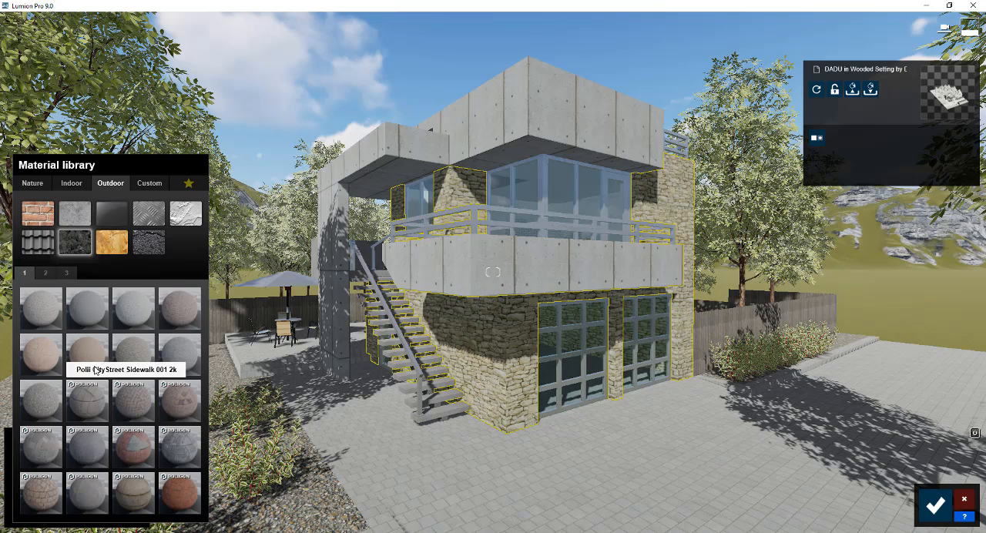
pyautogui.click(43, 491)
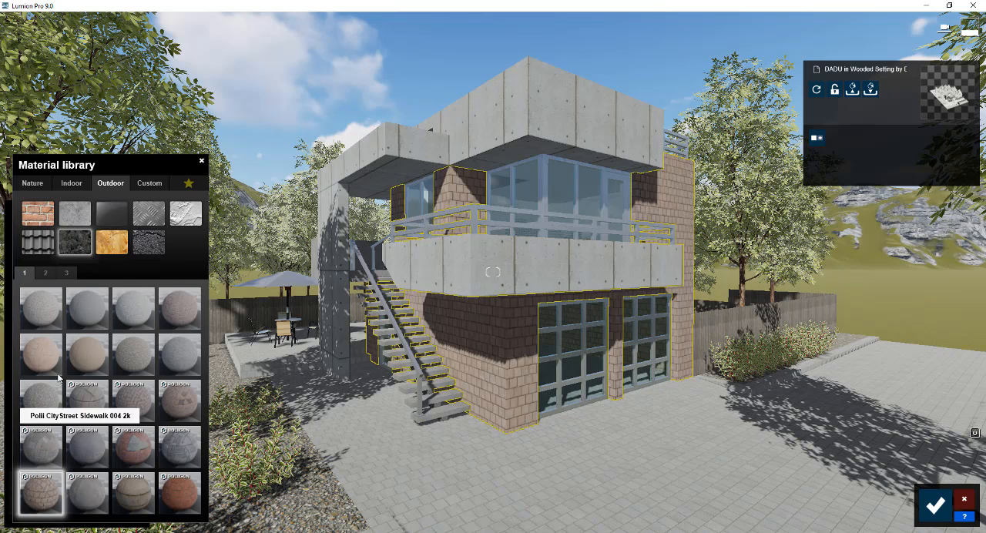
# Try cobblestone materials on the stone walls, including Polii Cobblestone 07 2k, 10 2k, 21 3k and Cobblestone Arches 003 2k
pyautogui.click(51, 278)
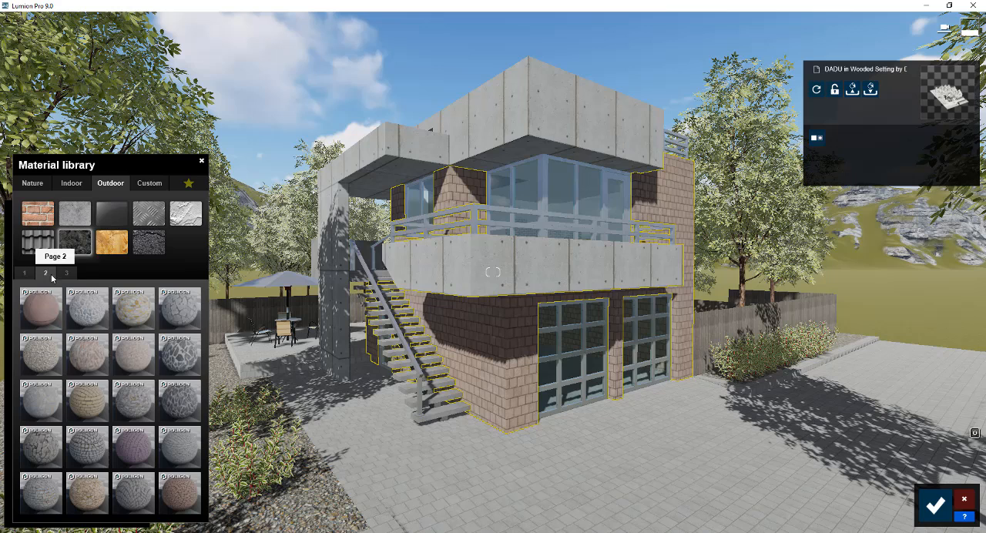
pyautogui.click(94, 405)
pyautogui.click(130, 399)
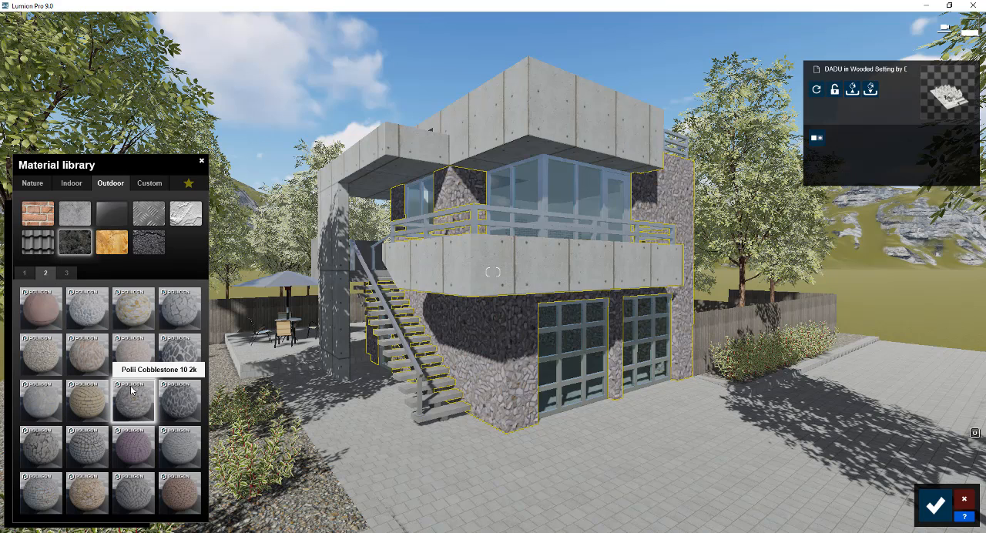
pyautogui.click(132, 355)
pyautogui.click(86, 353)
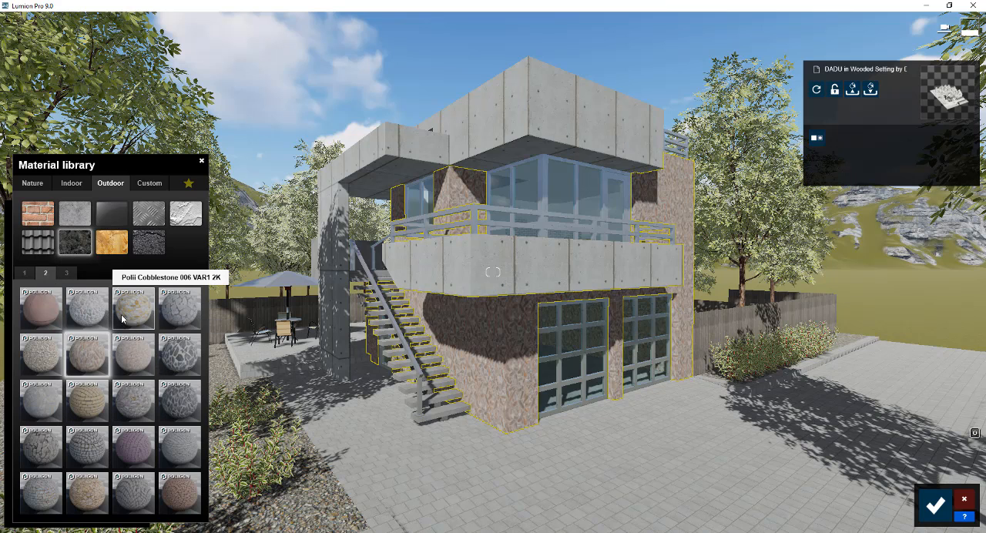
pyautogui.click(87, 308)
pyautogui.click(129, 443)
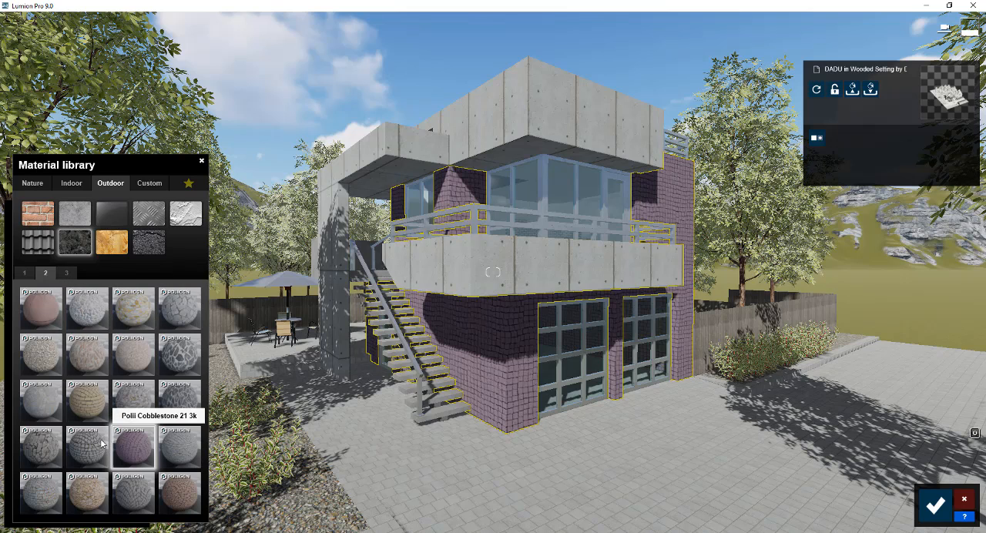
pyautogui.click(88, 445)
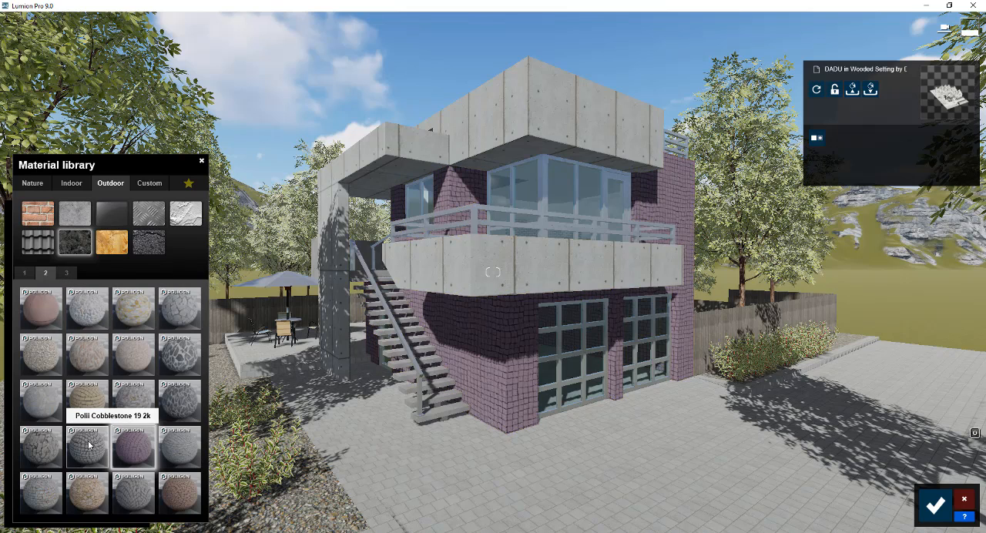
pyautogui.click(179, 491)
# Compare the Stonewall Alt materials on the stone walls and apply the light grey block variant
pyautogui.click(67, 274)
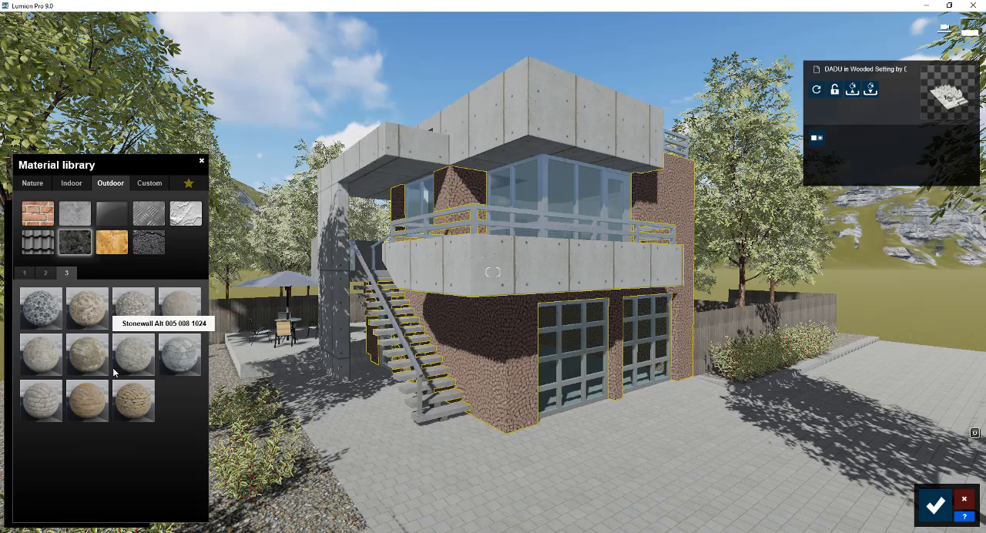
pyautogui.click(128, 393)
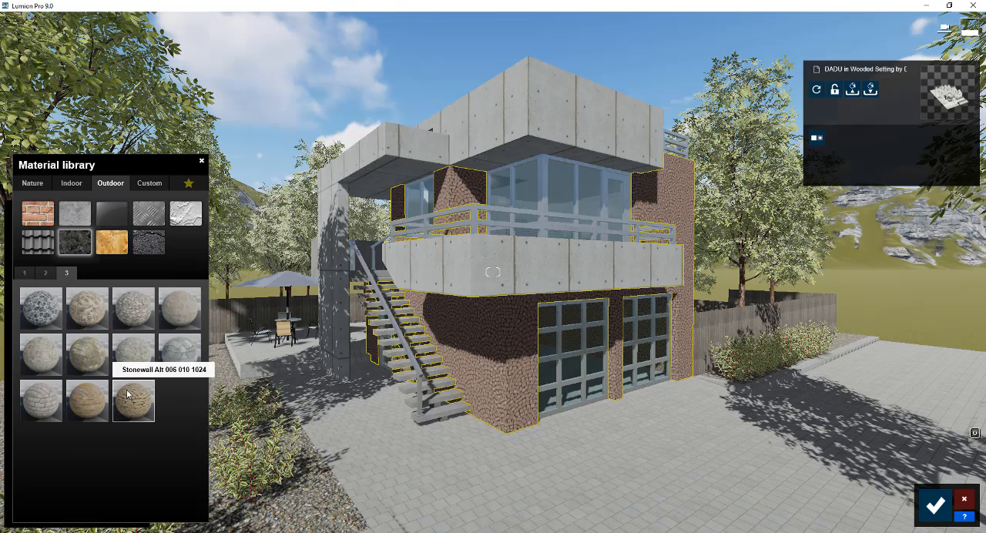
pyautogui.click(88, 399)
pyautogui.click(47, 402)
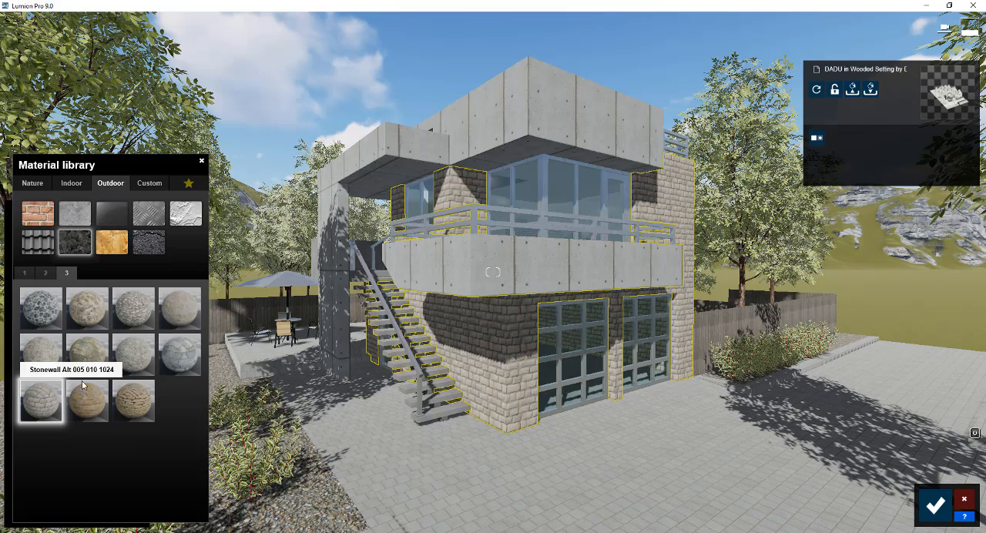
pyautogui.click(179, 355)
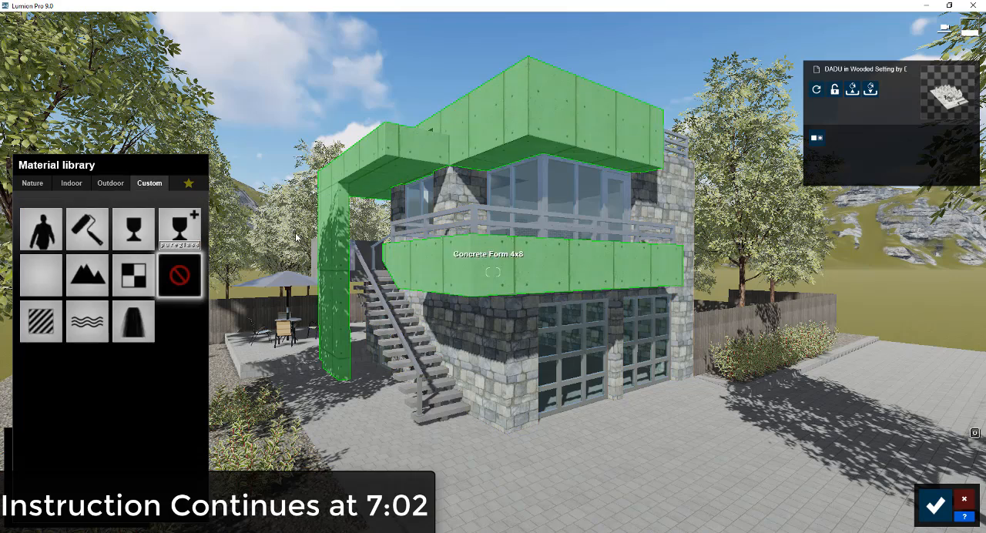
# Apply the outdoor concrete material Polii Concrete 31 2k to the concrete form panels and adjust its X and Y offset
pyautogui.click(45, 272)
pyautogui.click(67, 273)
pyautogui.click(142, 497)
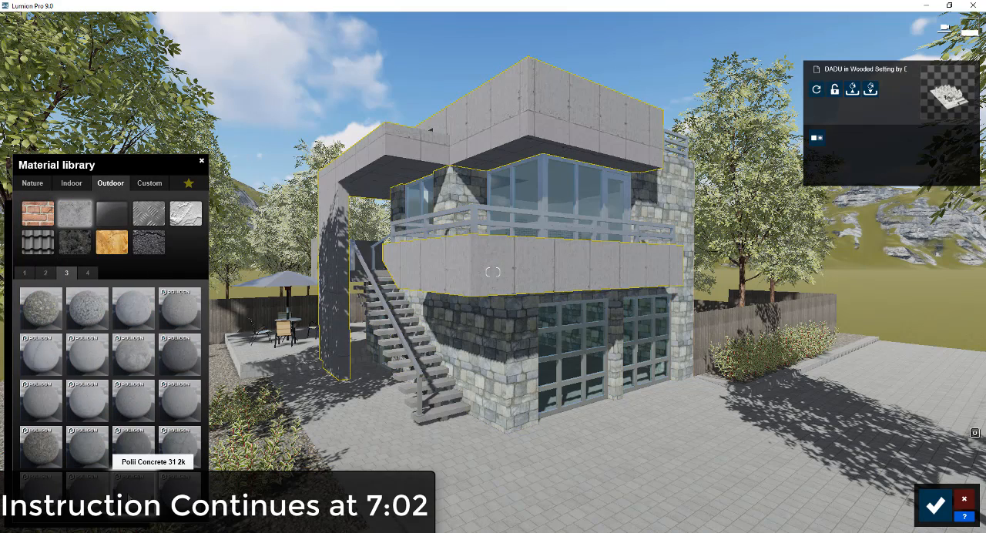
pyautogui.click(142, 497)
pyautogui.moveTo(29, 460); pyautogui.dragTo(40, 460)
pyautogui.moveTo(31, 472); pyautogui.dragTo(28, 473)
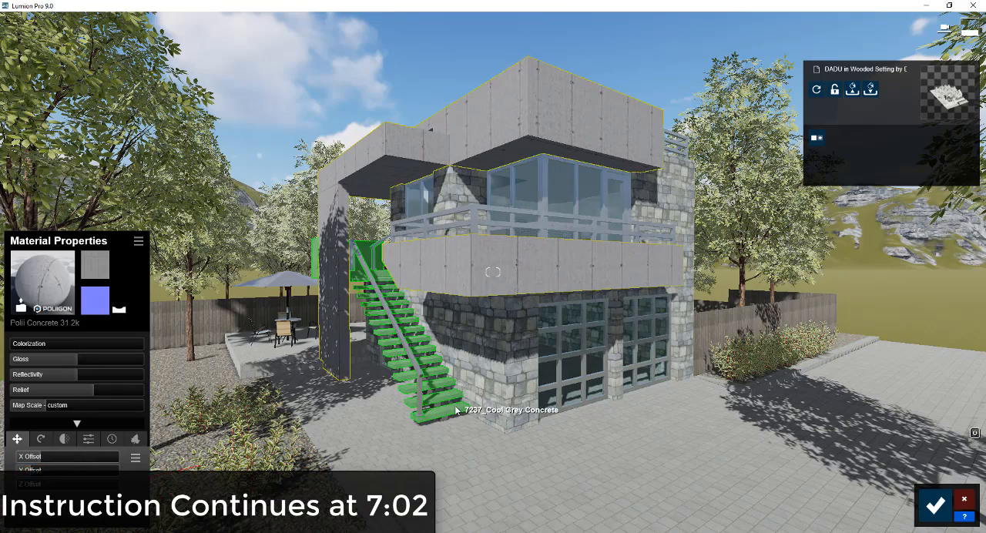
# Apply the outdoor concrete material Concrete 010 1024 to the exterior stairs
pyautogui.click(409, 354)
pyautogui.click(74, 214)
pyautogui.click(178, 353)
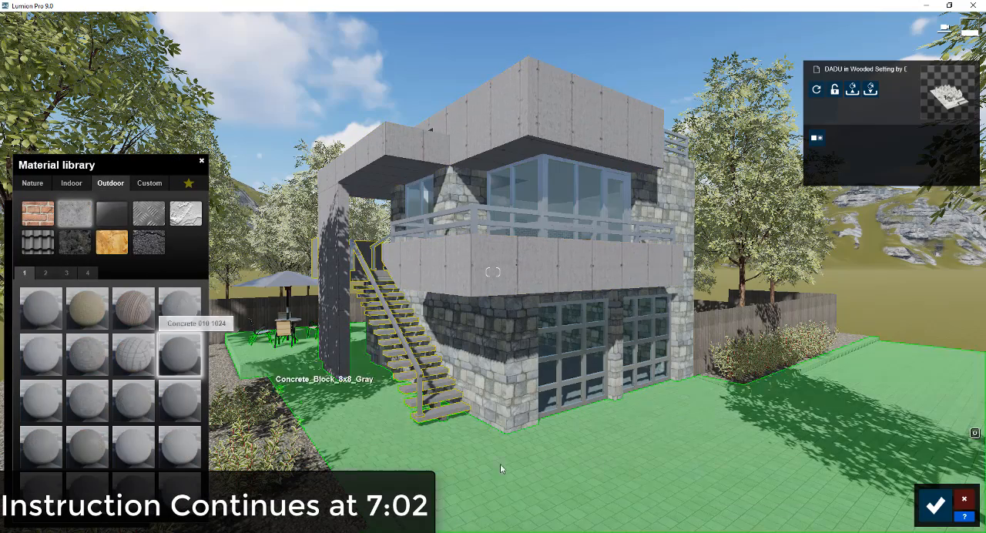
# Apply a dark grey gravel material from the nature soil materials to the planting beds beside the driveway
pyautogui.moveTo(493, 309); pyautogui.dragTo(663, 393, button='right')
pyautogui.click(787, 420)
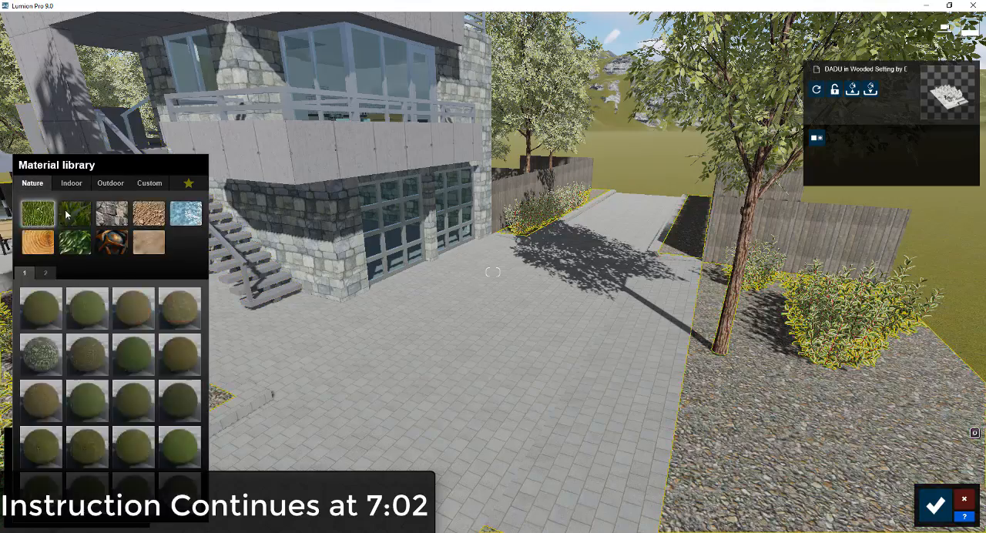
pyautogui.click(149, 214)
pyautogui.click(88, 401)
pyautogui.click(67, 273)
pyautogui.click(87, 309)
# Apply the outdoor stone material Polii CityStreet Sidewalk 004 2k to the driveway and patio paving
pyautogui.moveTo(463, 324); pyautogui.dragTo(370, 301, button='right')
pyautogui.click(623, 414)
pyautogui.moveTo(623, 413); pyautogui.dragTo(693, 424, button='right')
pyautogui.click(110, 184)
pyautogui.click(75, 242)
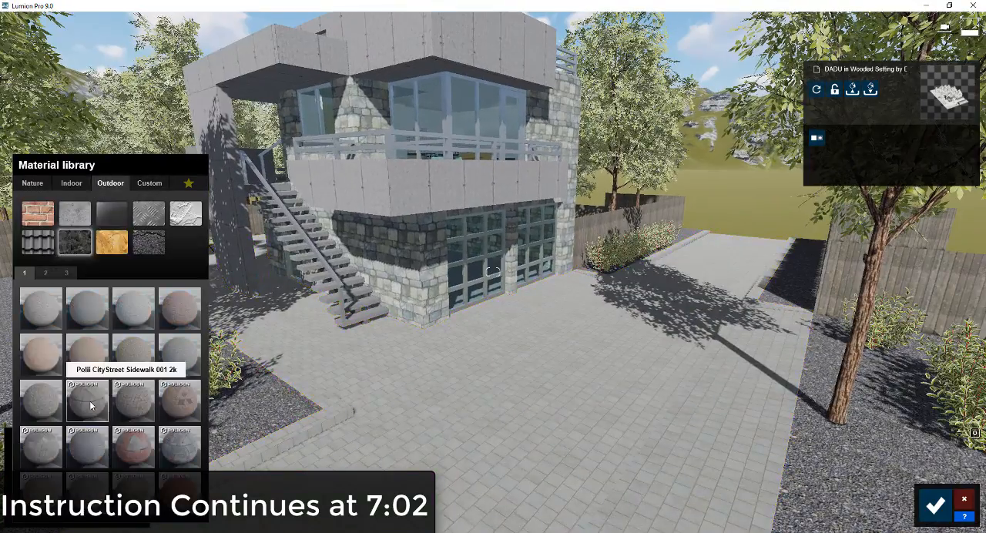
pyautogui.click(87, 353)
pyautogui.click(87, 400)
pyautogui.click(42, 447)
pyautogui.click(43, 451)
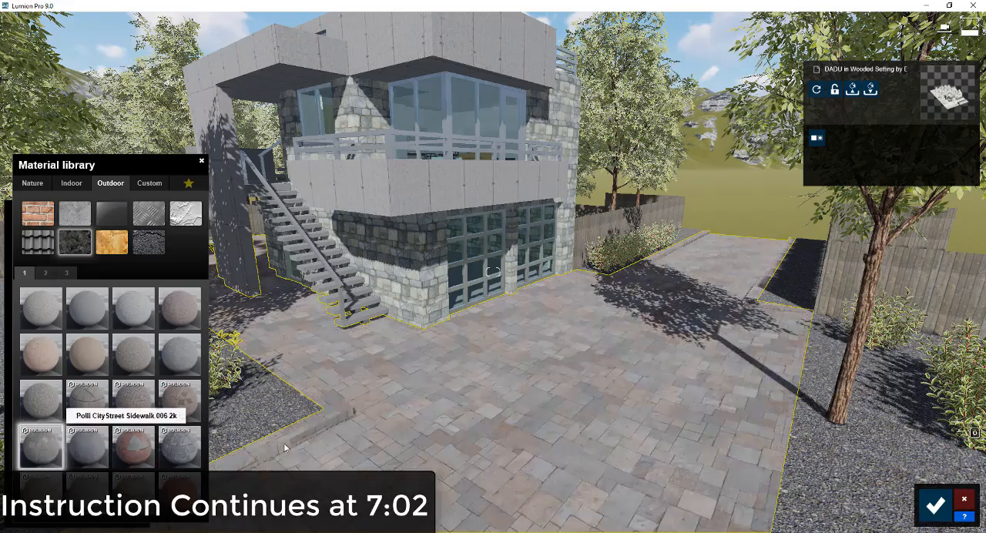
# Select the weathered fence and look through the outdoor wood materials for it
pyautogui.press('w')
pyautogui.moveTo(693, 339); pyautogui.dragTo(755, 339, button='right')
pyautogui.click(759, 339)
pyautogui.click(43, 183)
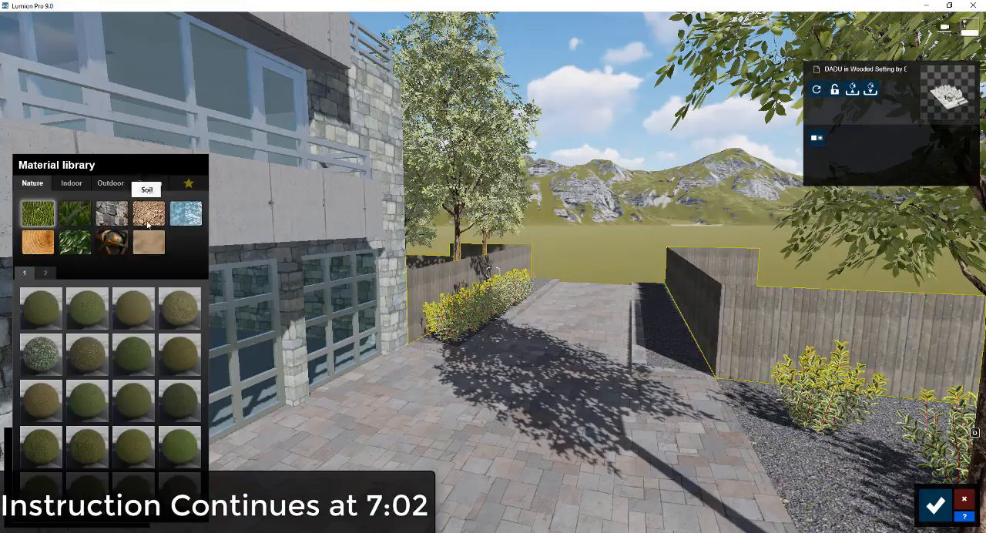
pyautogui.click(110, 184)
pyautogui.click(45, 274)
pyautogui.click(25, 275)
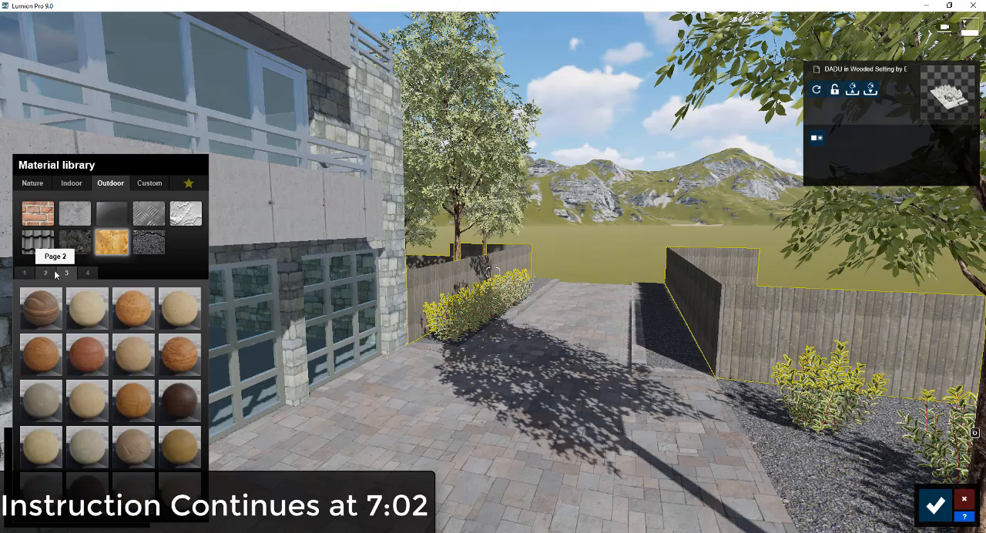
# Review the house and its surroundings from the front of the driveway and save the material changes
pyautogui.moveTo(584, 348); pyautogui.dragTo(416, 350, button='right')
pyautogui.press('s')
pyautogui.press('w')
pyautogui.press('s')
pyautogui.moveTo(601, 416); pyautogui.dragTo(698, 428, button='right')
pyautogui.press('d')
pyautogui.press('s')
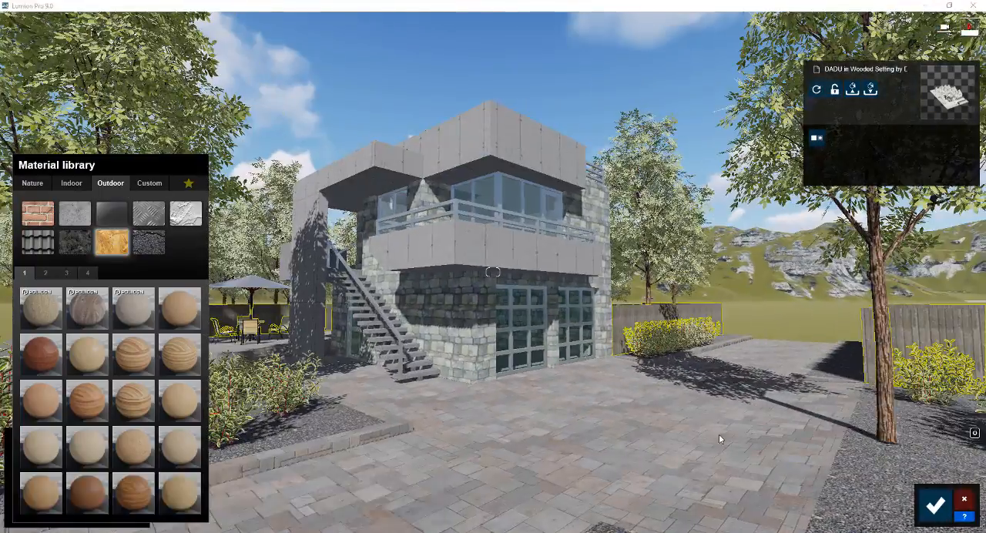
pyautogui.moveTo(661, 376); pyautogui.dragTo(638, 399, button='right')
pyautogui.click(935, 505)
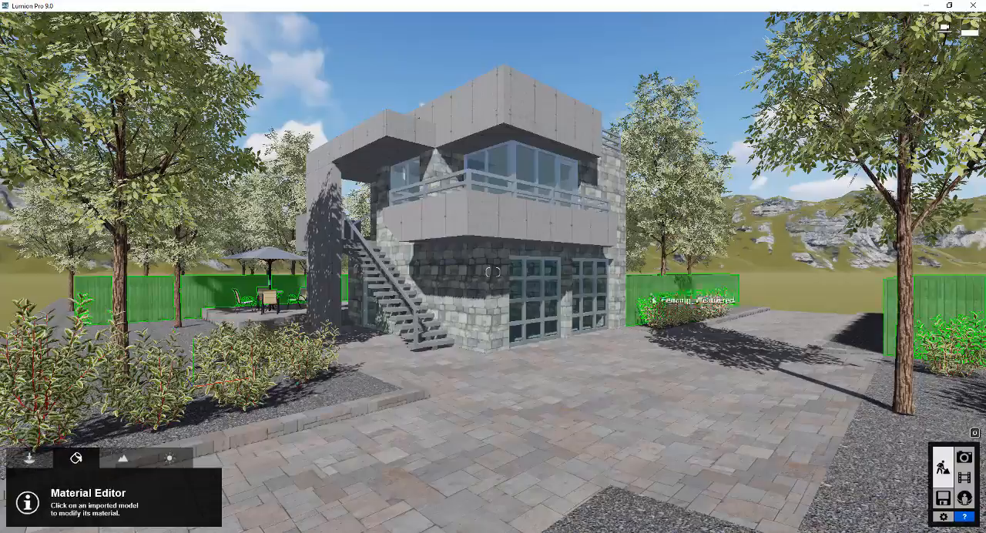
# Examine the house with its new materials from the front corner, together with the surrounding trees, shrubs and fences
pyautogui.moveTo(669, 348); pyautogui.dragTo(659, 373, button='right')
pyautogui.press('q')
pyautogui.moveTo(493, 272)
pyautogui.mouseDown(button='right')
pyautogui.moveTo(480, 299)
pyautogui.moveTo(474, 279)
pyautogui.moveTo(593, 252)
pyautogui.moveTo(524, 254)
pyautogui.moveTo(428, 292)
pyautogui.moveTo(463, 271)
pyautogui.moveTo(449, 261)
pyautogui.moveTo(521, 250)
pyautogui.mouseUp(button='right')
pyautogui.press('s')
pyautogui.press('w')
pyautogui.press('s')
pyautogui.press('s')
pyautogui.press('e')
pyautogui.press('a')
pyautogui.press('a')
pyautogui.press('s')
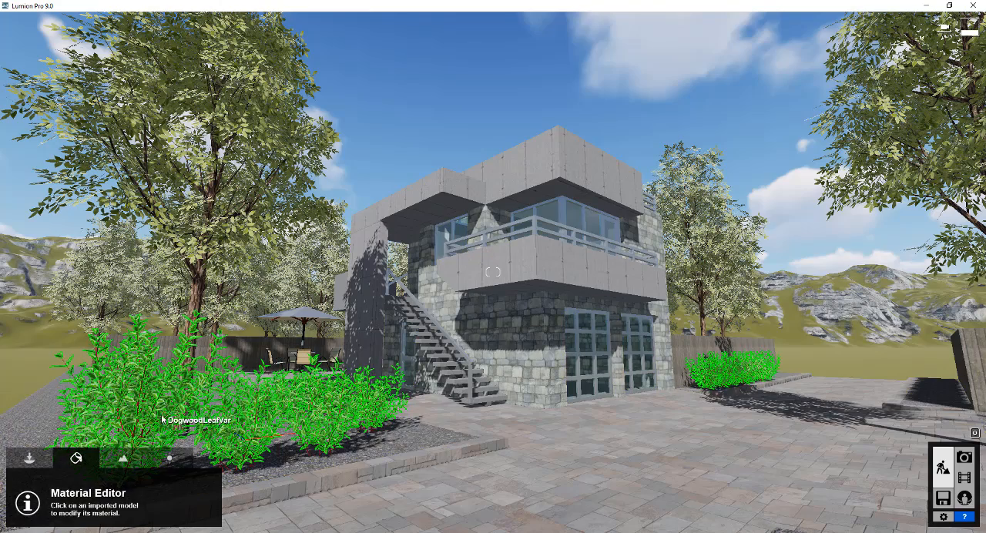
pyautogui.moveTo(179, 268); pyautogui.dragTo(179, 297, button='right')
pyautogui.press('q')
pyautogui.press('s')
pyautogui.moveTo(462, 400); pyautogui.dragTo(476, 409, button='right')
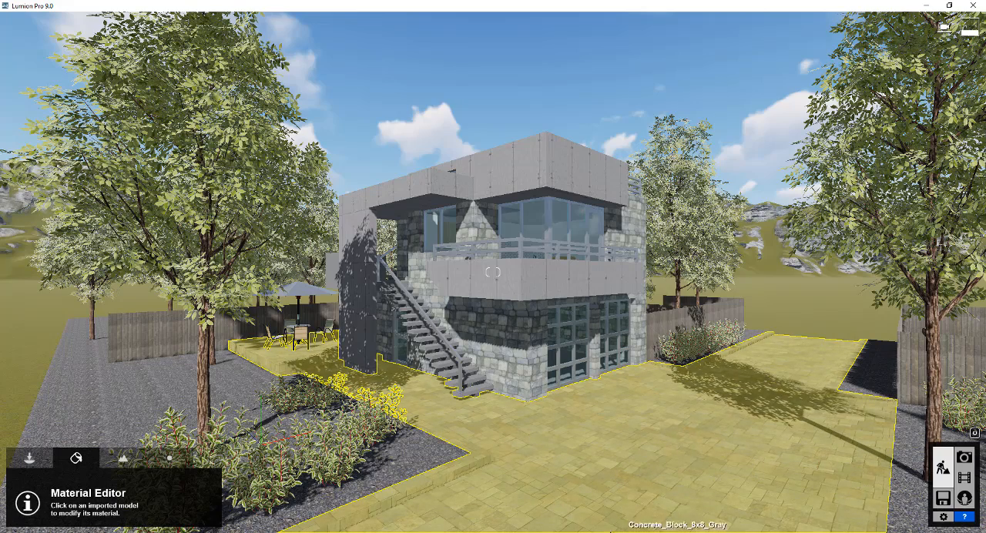
# Switch to SketchUp and select only the large tree in front of the garage
pyautogui.moveTo(567, 532)
pyautogui.click(567, 499)
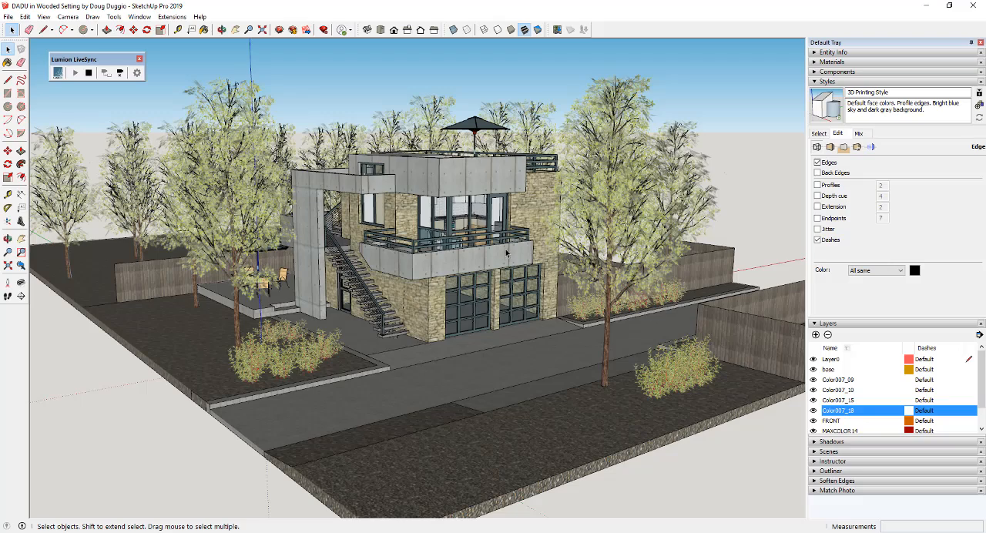
pyautogui.hotkey('ctrl', 'a')
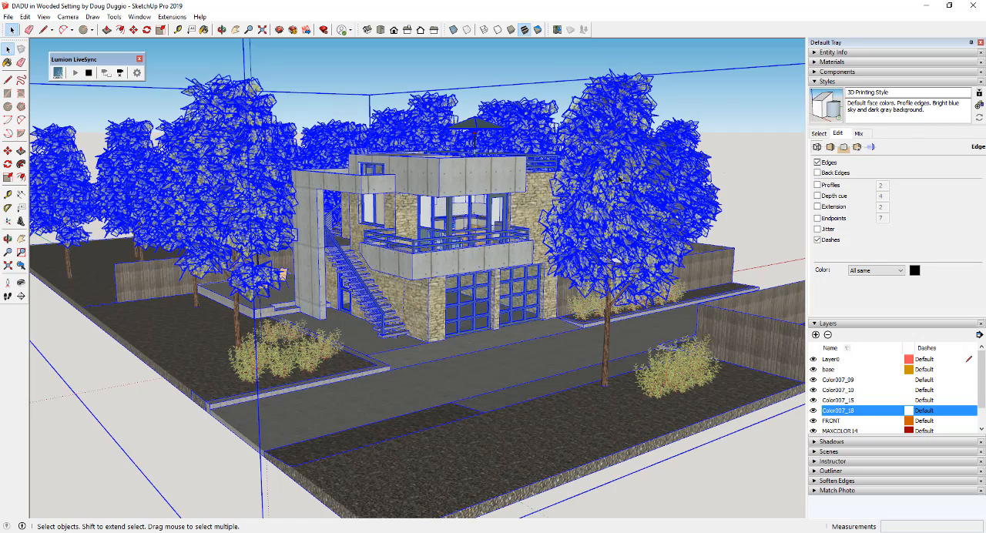
pyautogui.click(621, 178)
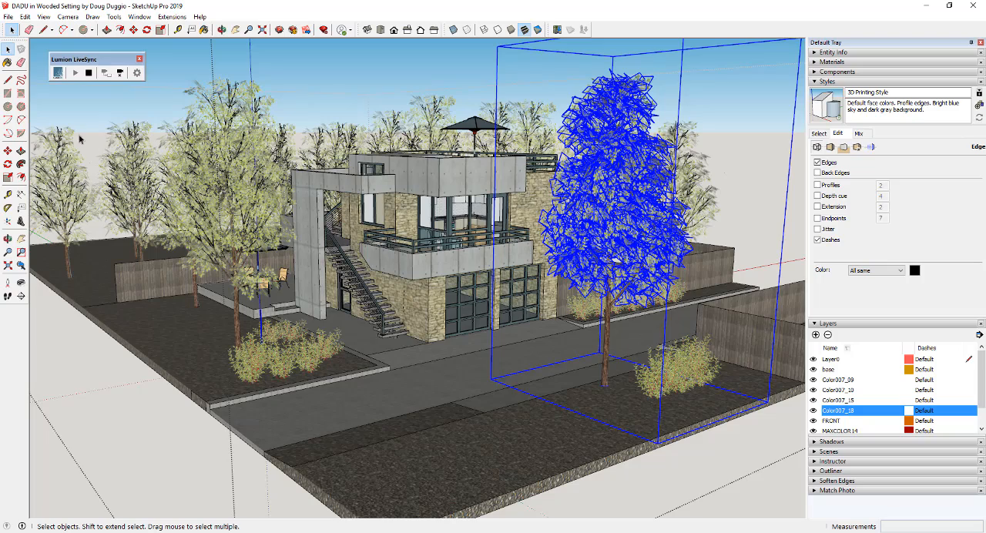
# Add the remaining trees around the house to the selection and combine them all into one group
pyautogui.moveTo(350, 137); pyautogui.dragTo(428, 109, button='middle')
pyautogui.keyDown('shift'); pyautogui.moveTo(52, 193); pyautogui.dragTo(57, 193); pyautogui.keyUp('shift')
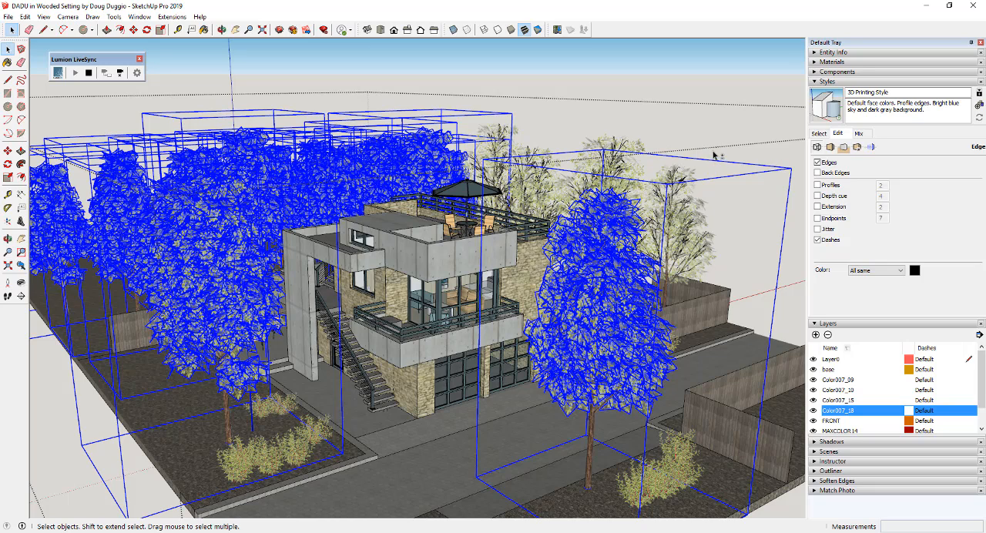
pyautogui.keyDown('shift'); pyautogui.moveTo(487, 164); pyautogui.dragTo(489, 165); pyautogui.keyUp('shift')
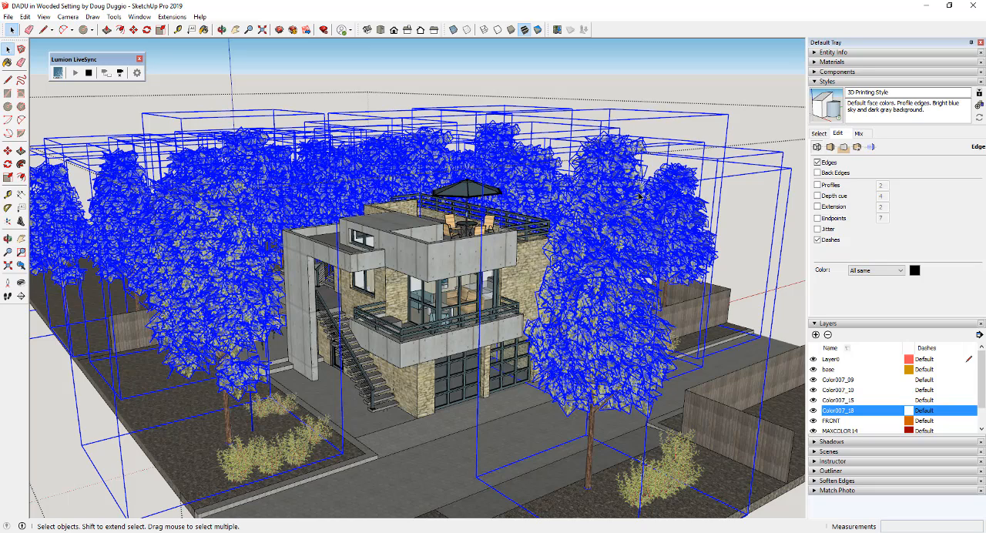
pyautogui.moveTo(522, 284); pyautogui.dragTo(603, 267, button='middle')
pyautogui.rightClick(602, 266)
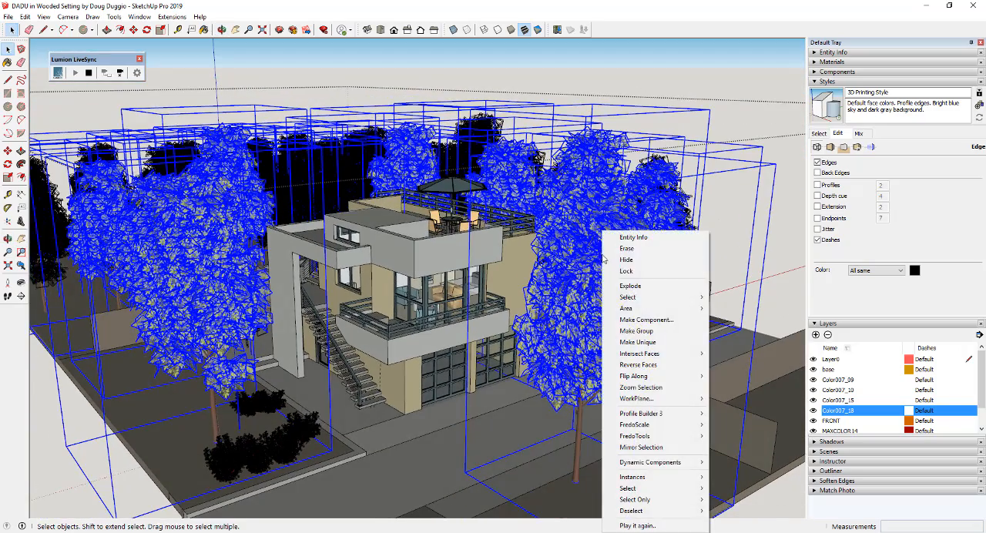
pyautogui.click(639, 331)
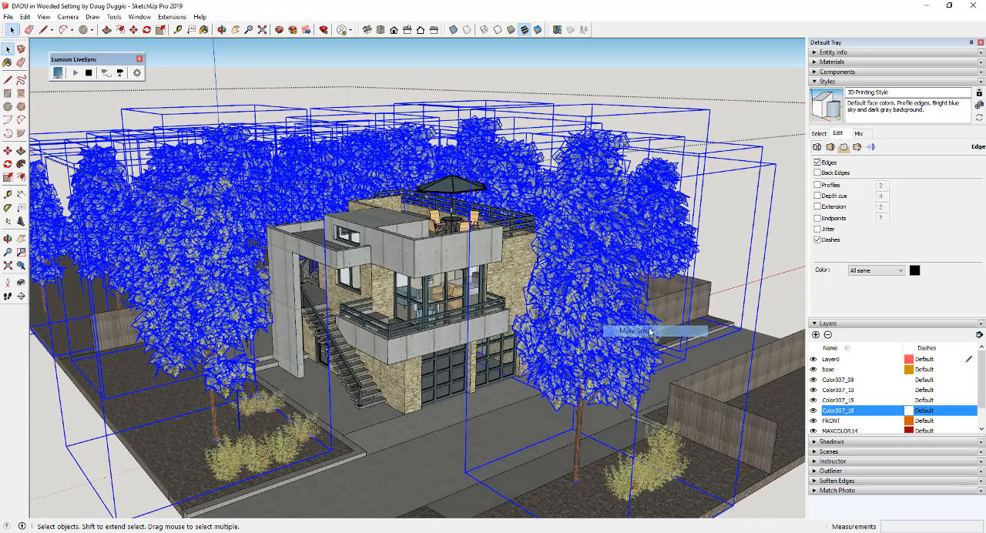
# Create a new layer named Trees
pyautogui.click(816, 336)
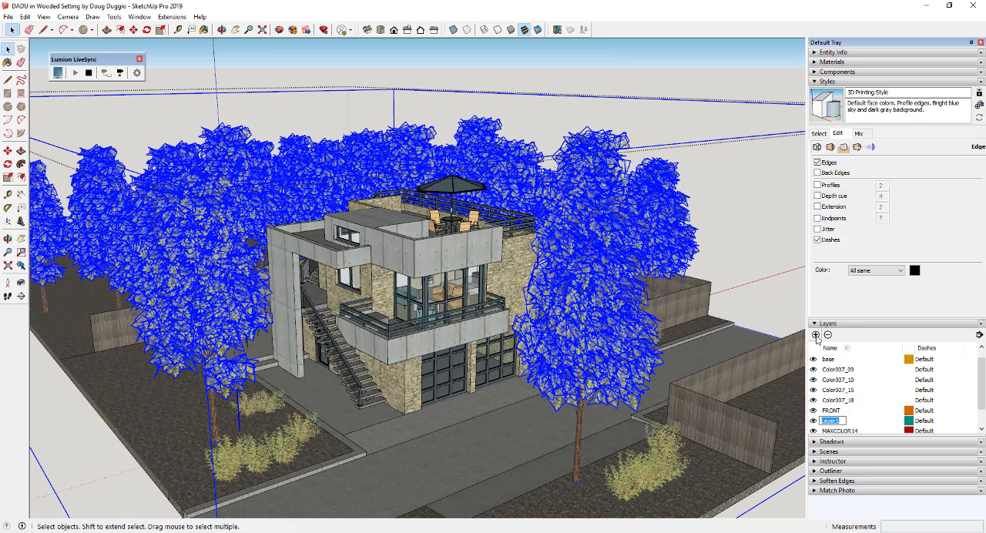
pyautogui.press('Return')
pyautogui.scroll(-1, 862, 384)
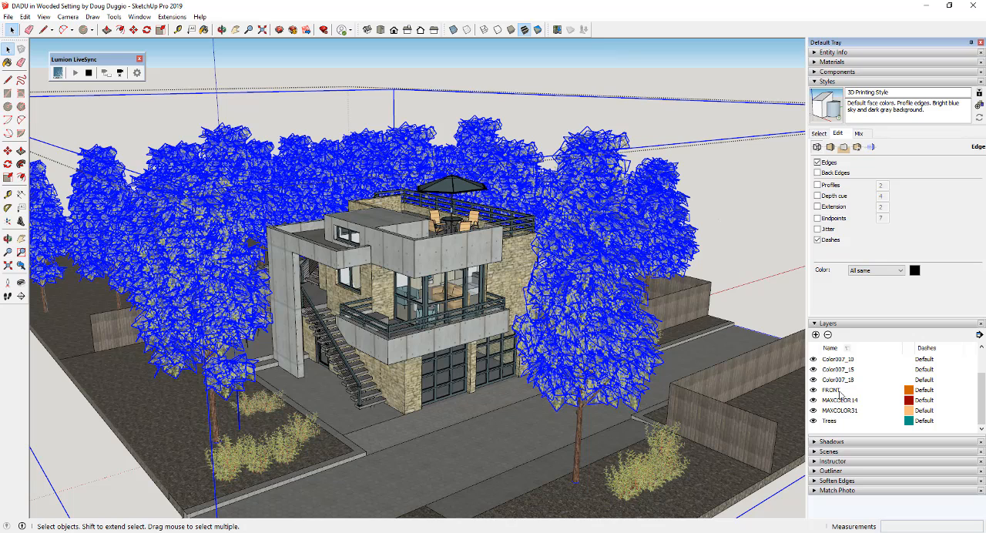
# Assign the tree group to the Trees layer and hide that layer
pyautogui.click(844, 53)
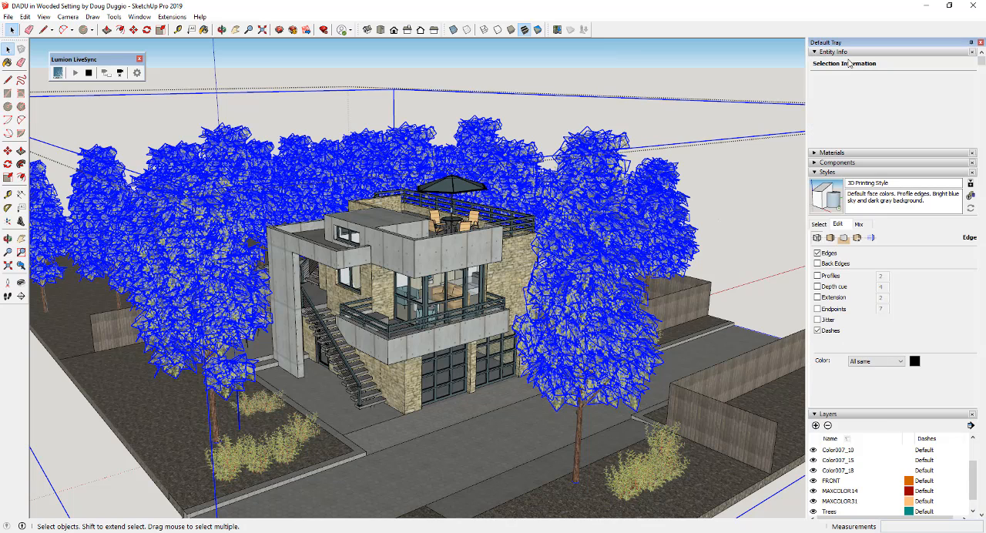
pyautogui.click(915, 84)
pyautogui.click(909, 151)
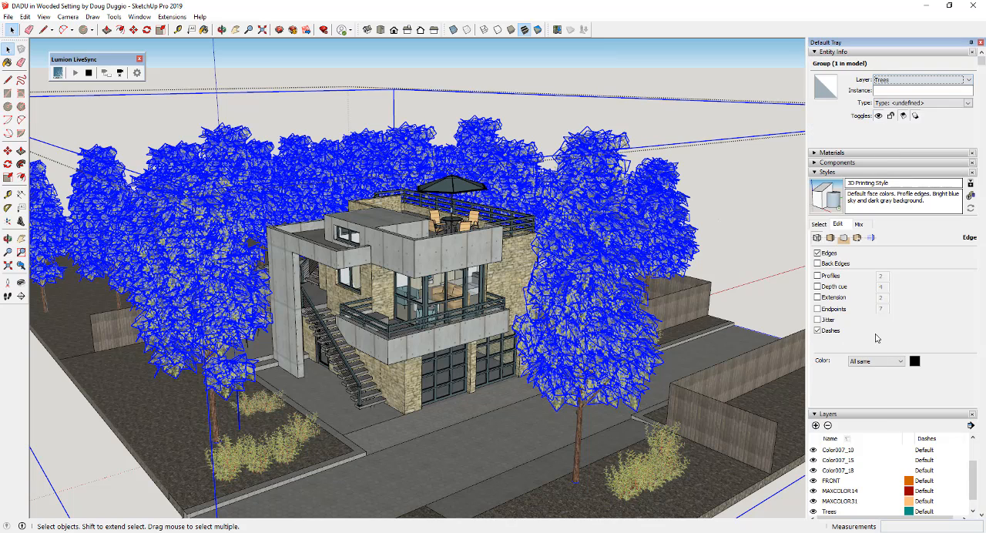
pyautogui.click(813, 512)
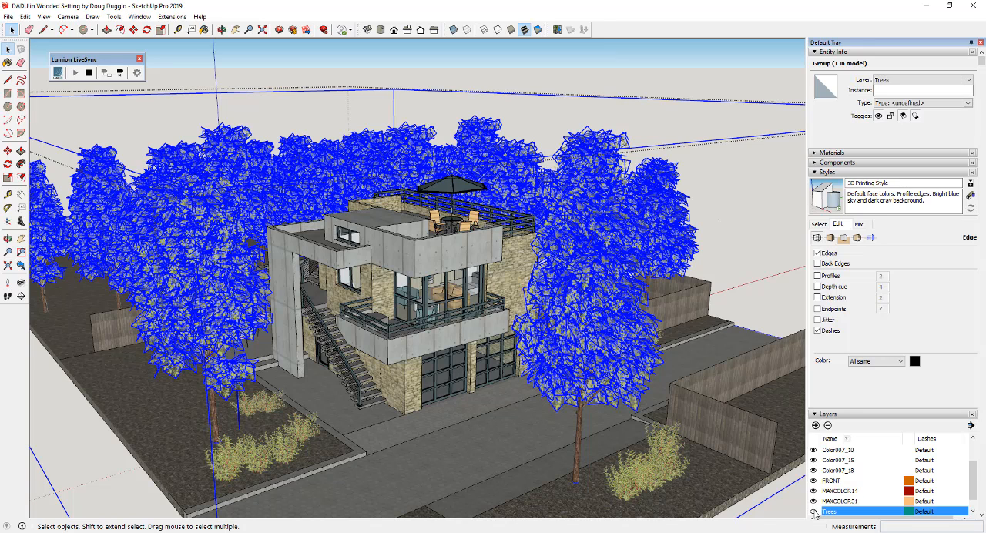
# Move the leftover tree beside the back fence into the tree group using the Outliner, with the Trees layer shown
pyautogui.click(574, 213)
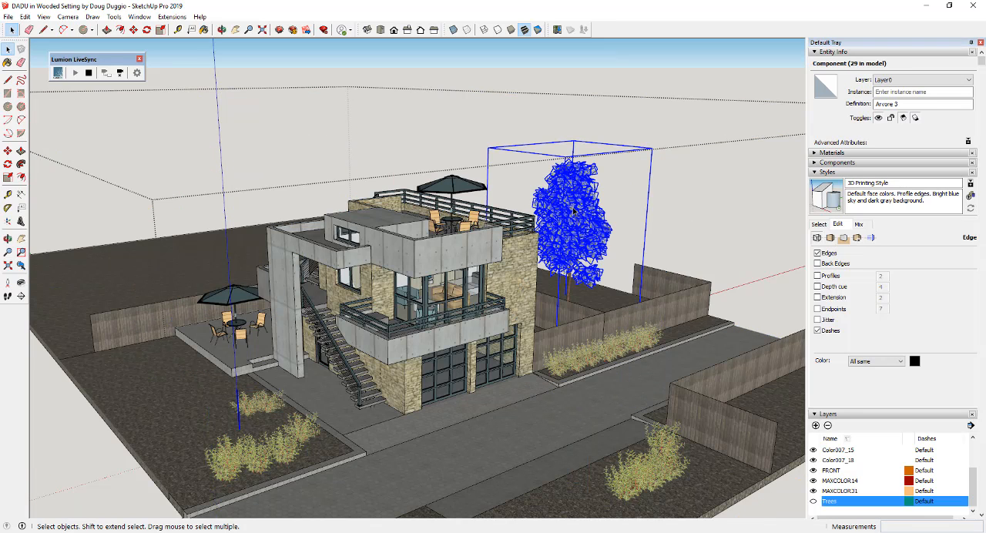
pyautogui.scroll(-3, 887, 389)
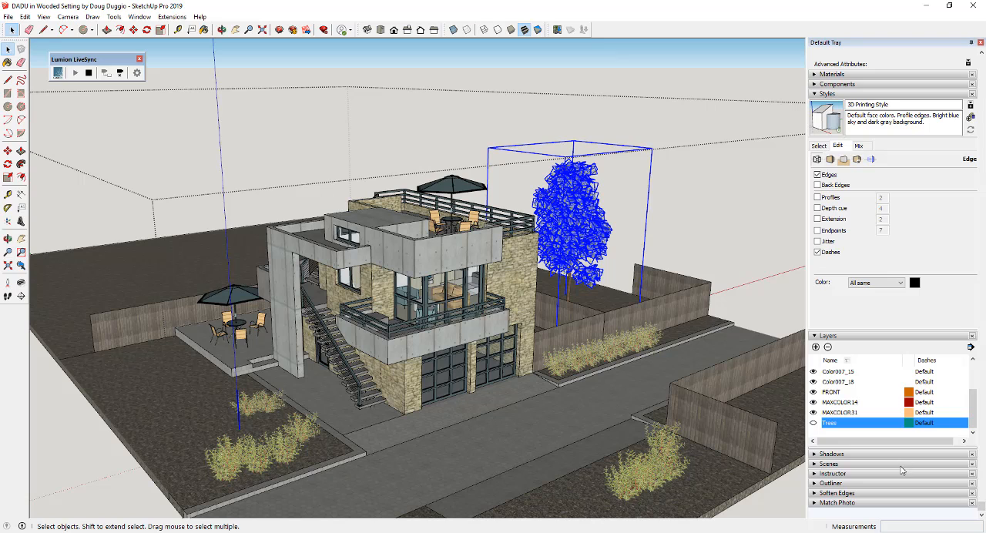
pyautogui.click(831, 483)
pyautogui.scroll(-4, 847, 462)
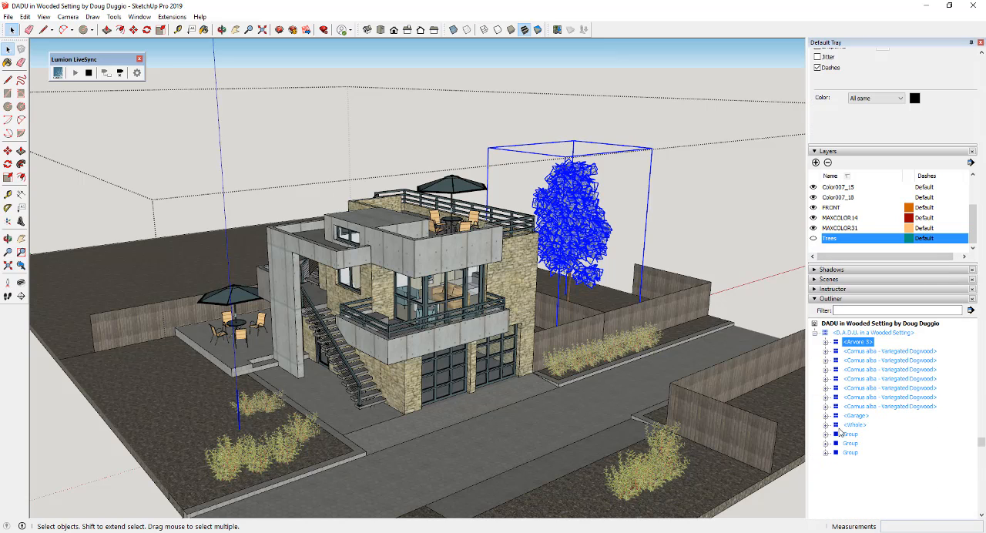
pyautogui.click(814, 238)
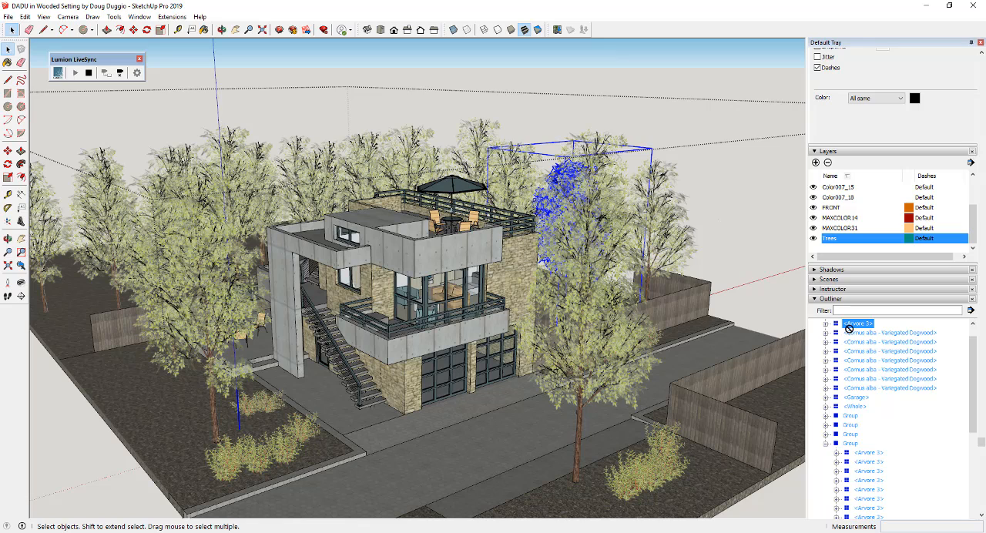
pyautogui.moveTo(849, 328); pyautogui.dragTo(854, 441)
pyautogui.moveTo(840, 340); pyautogui.dragTo(811, 309)
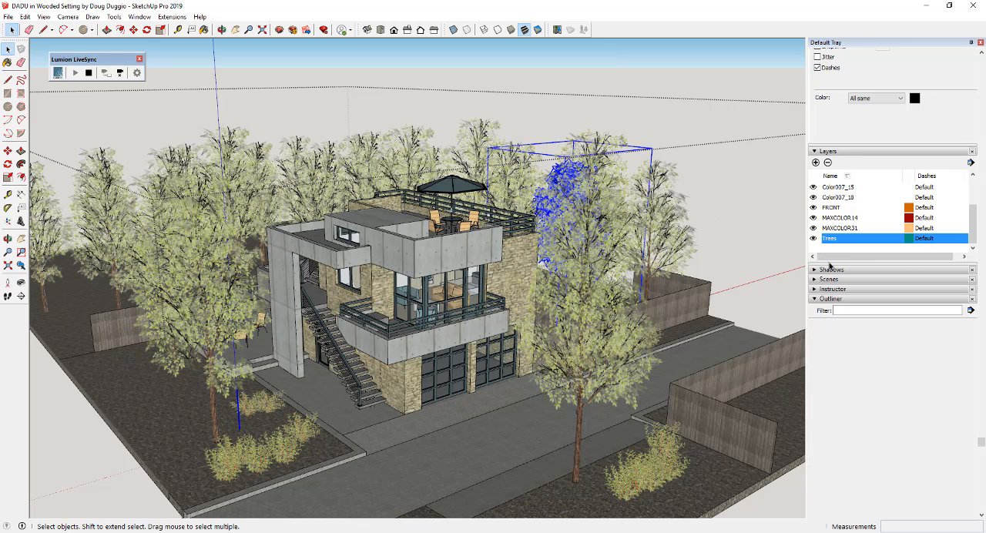
# Collapse the Outliner and hide the Trees layer again
pyautogui.click(815, 237)
pyautogui.click(822, 297)
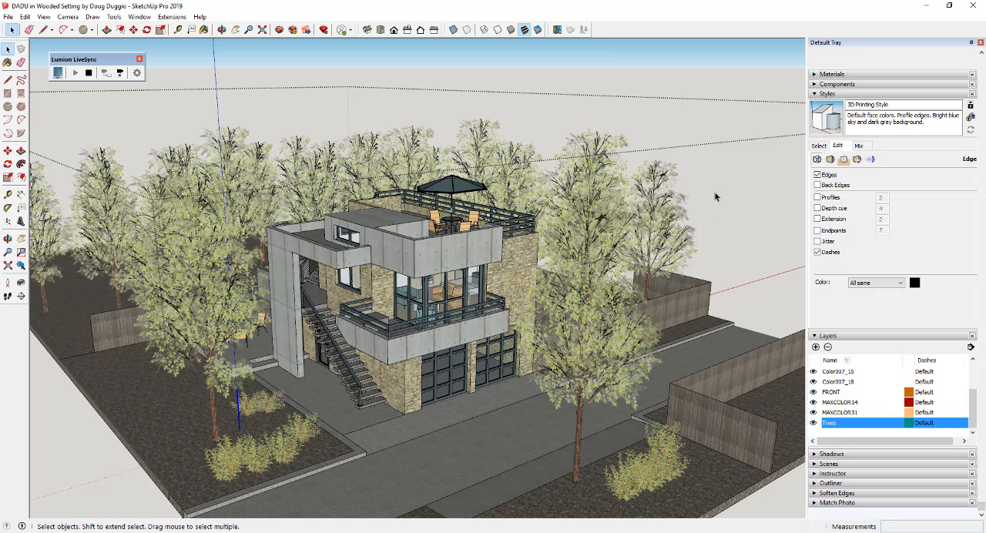
pyautogui.click(813, 423)
# Select the shrubs in the front bed together with all the shrubs along the fence beside the garage
pyautogui.click(225, 458)
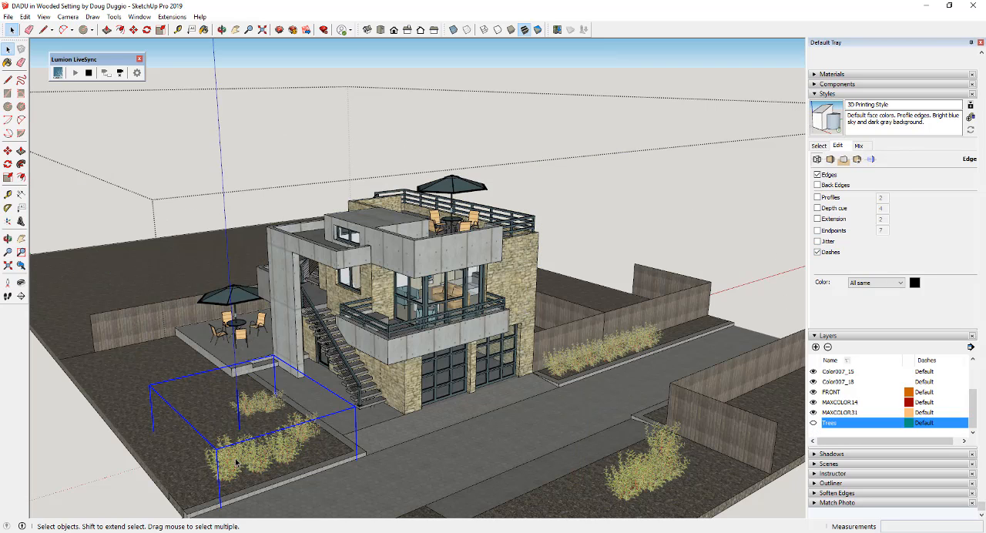
pyautogui.keyDown('shift'); pyautogui.click(564, 370); pyautogui.keyUp('shift')
pyautogui.moveTo(518, 377); pyautogui.dragTo(512, 339, button='middle')
pyautogui.scroll(5, 512, 332)
pyautogui.keyDown('shift'); pyautogui.click(522, 320); pyautogui.keyUp('shift')
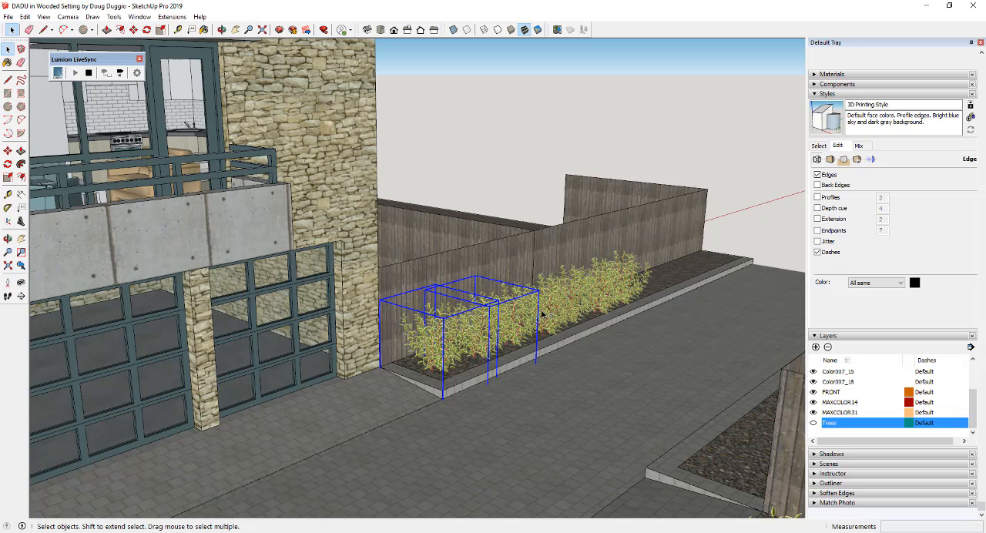
pyautogui.keyDown('shift'); pyautogui.click(554, 313); pyautogui.keyUp('shift')
pyautogui.keyDown('shift'); pyautogui.click(579, 302); pyautogui.keyUp('shift')
pyautogui.keyDown('shift'); pyautogui.click(598, 294); pyautogui.keyUp('shift')
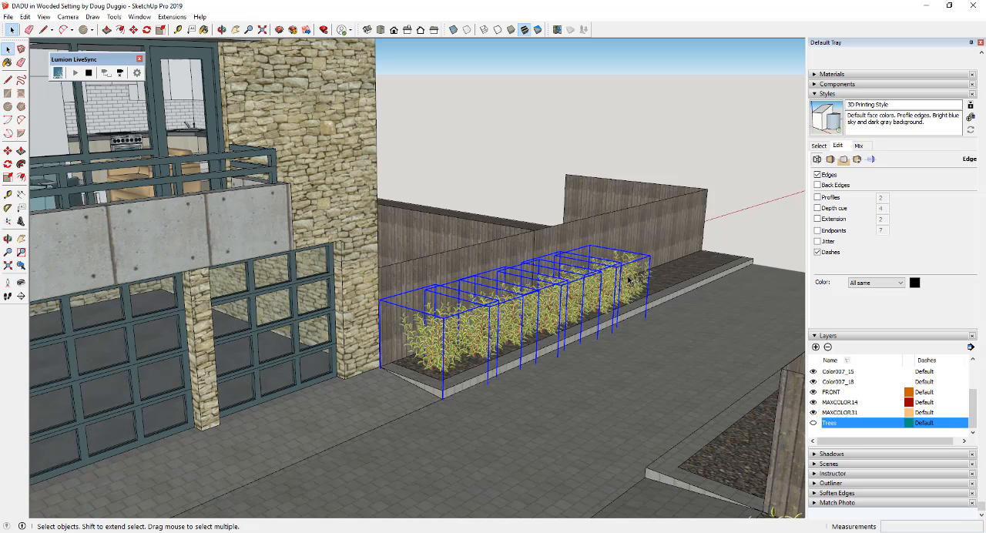
pyautogui.keyDown('shift'); pyautogui.click(633, 275); pyautogui.keyUp('shift')
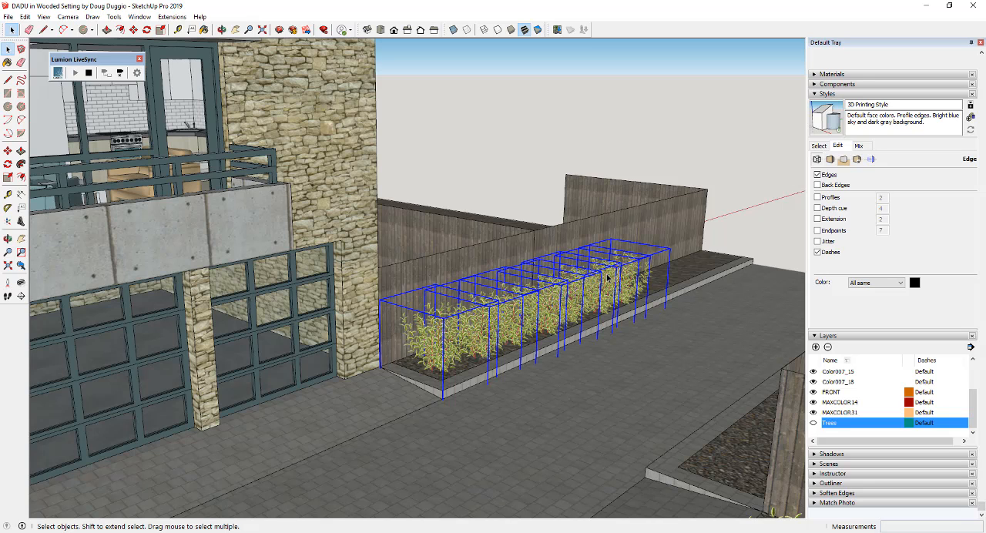
# Add the shrubs across the driveway to the selection and combine all selected shrubs into one group
pyautogui.scroll(-8, 612, 282)
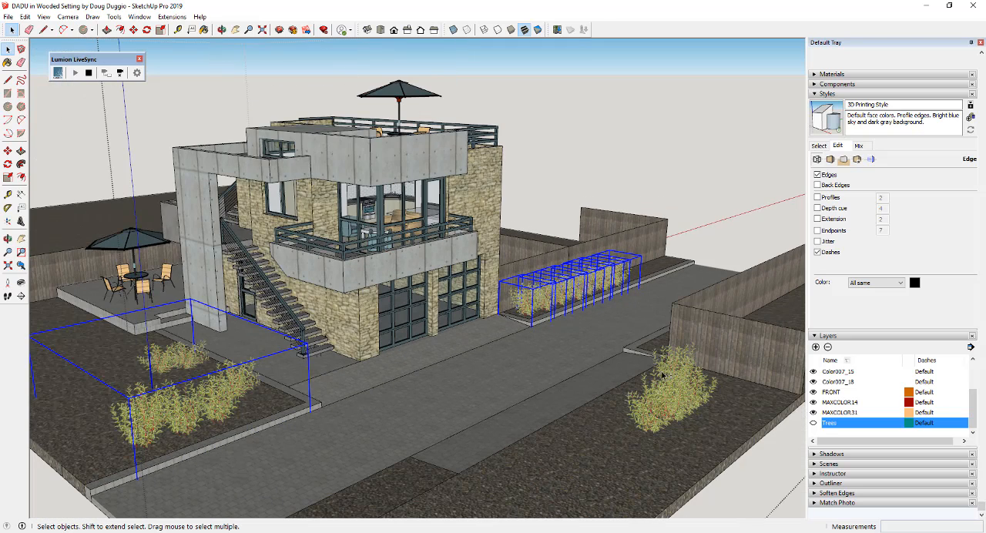
pyautogui.keyDown('shift'); pyautogui.click(658, 408); pyautogui.keyUp('shift')
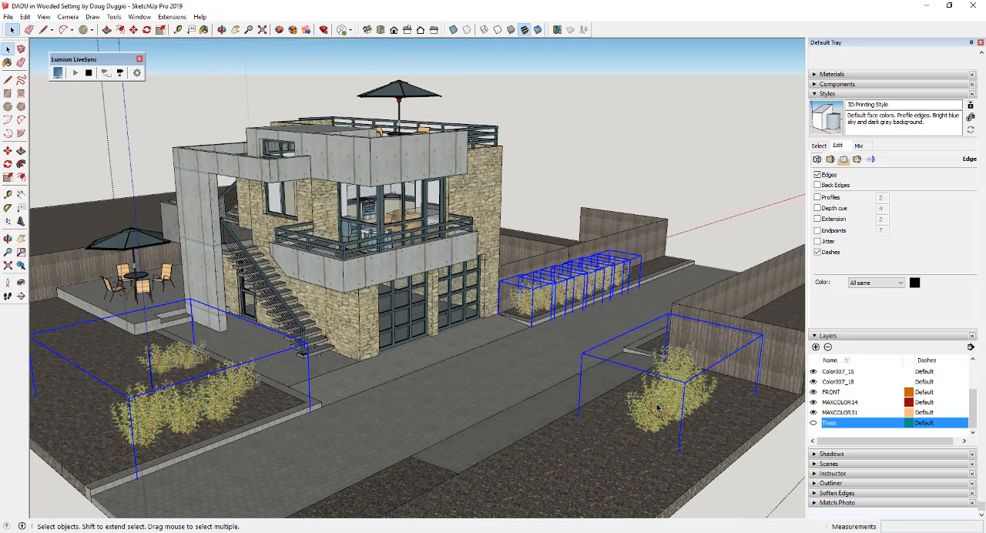
pyautogui.rightClick(578, 290)
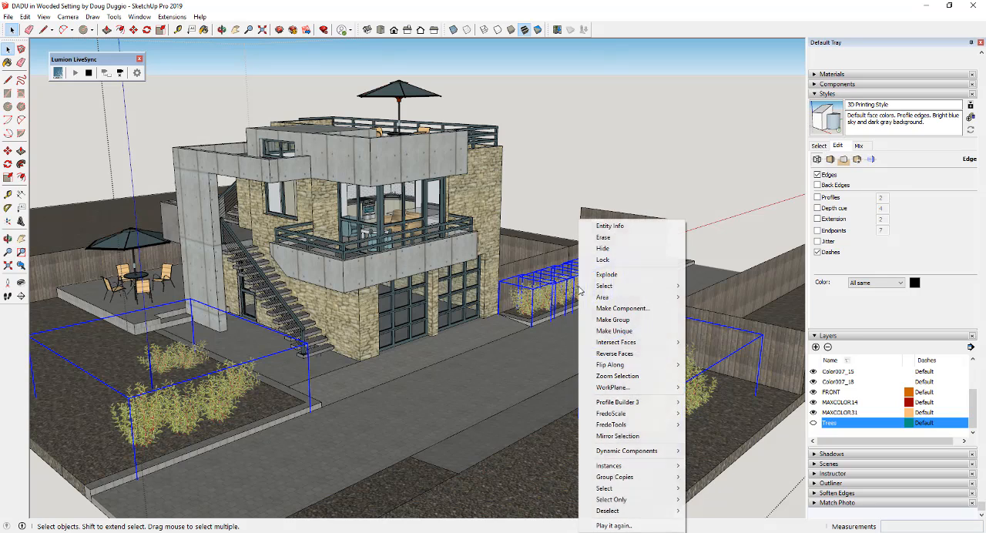
pyautogui.click(625, 321)
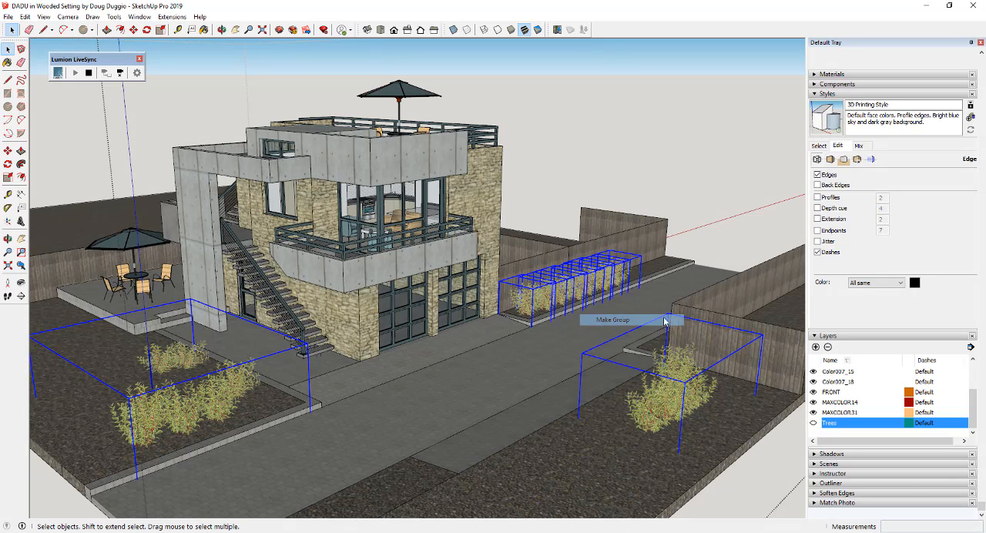
# Create a new layer named Bushes
pyautogui.click(816, 347)
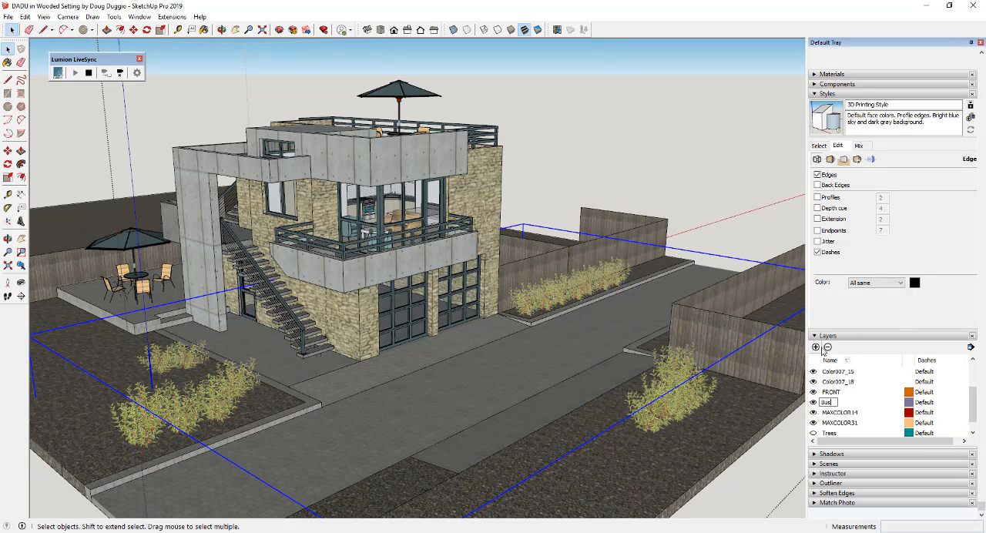
pyautogui.press('Return')
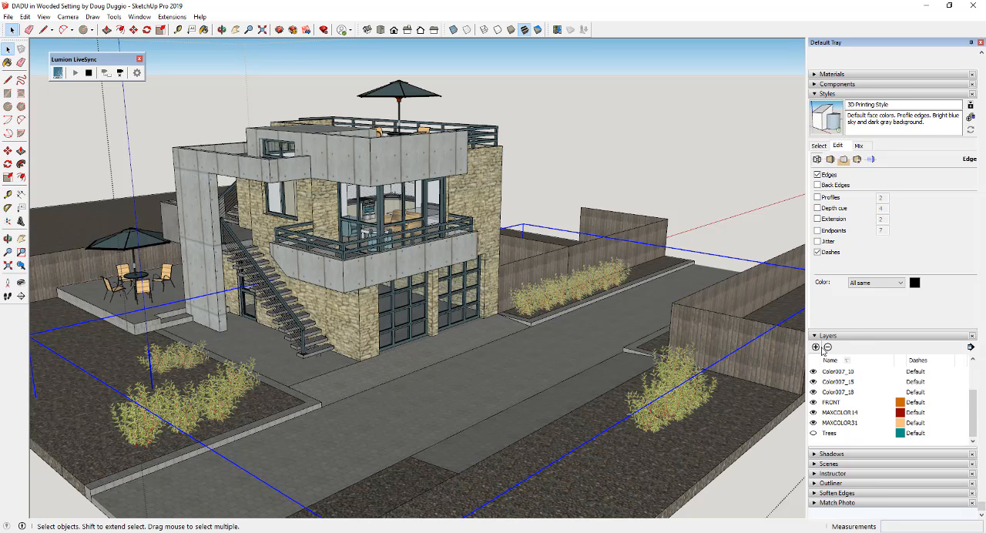
# Assign the shrub group to the Bushes layer and hide that layer
pyautogui.scroll(2, 873, 231)
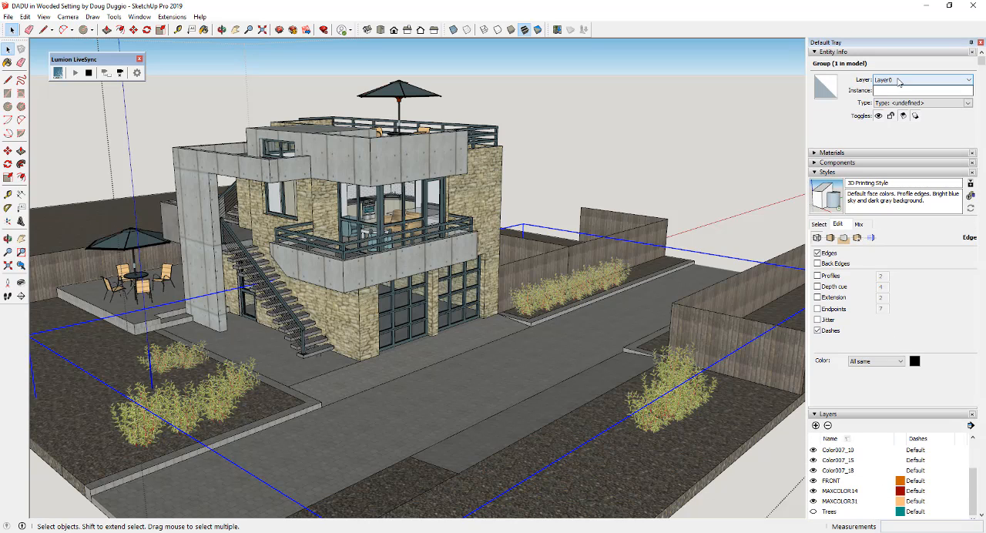
pyautogui.click(895, 81)
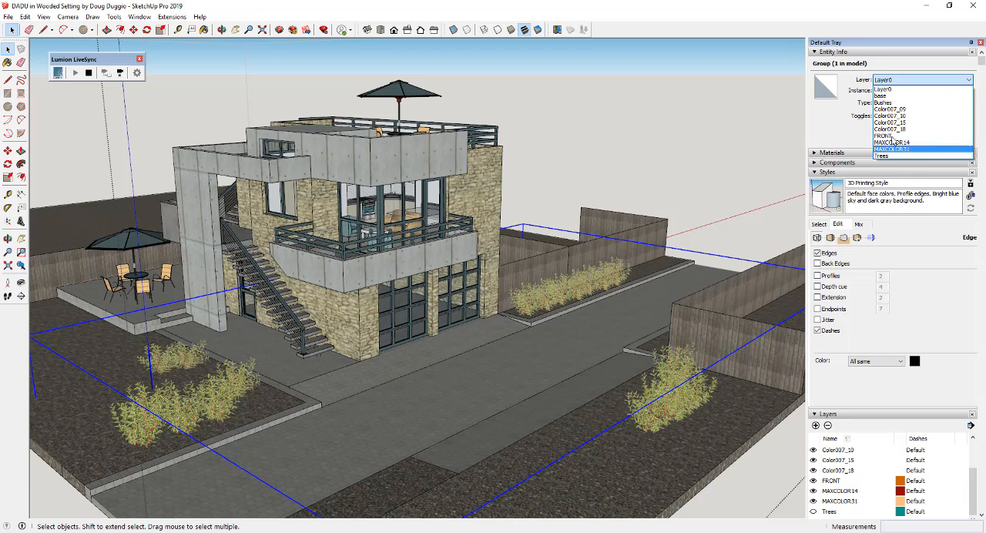
pyautogui.click(888, 102)
pyautogui.scroll(2, 870, 480)
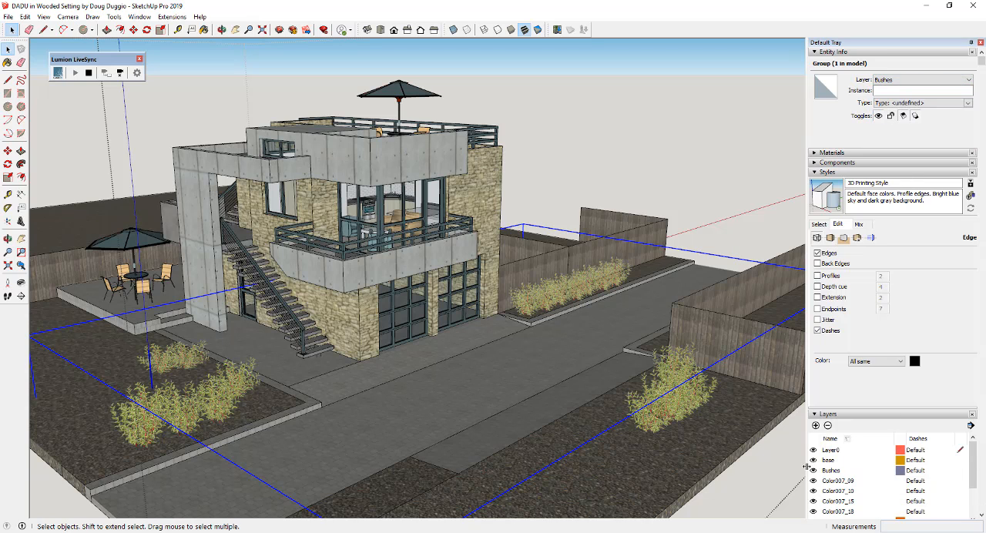
pyautogui.click(814, 472)
# Stop the LiveSync camera synchronization and switch to Lumion
pyautogui.moveTo(675, 226); pyautogui.dragTo(522, 346, button='middle')
pyautogui.scroll(5, 432, 285)
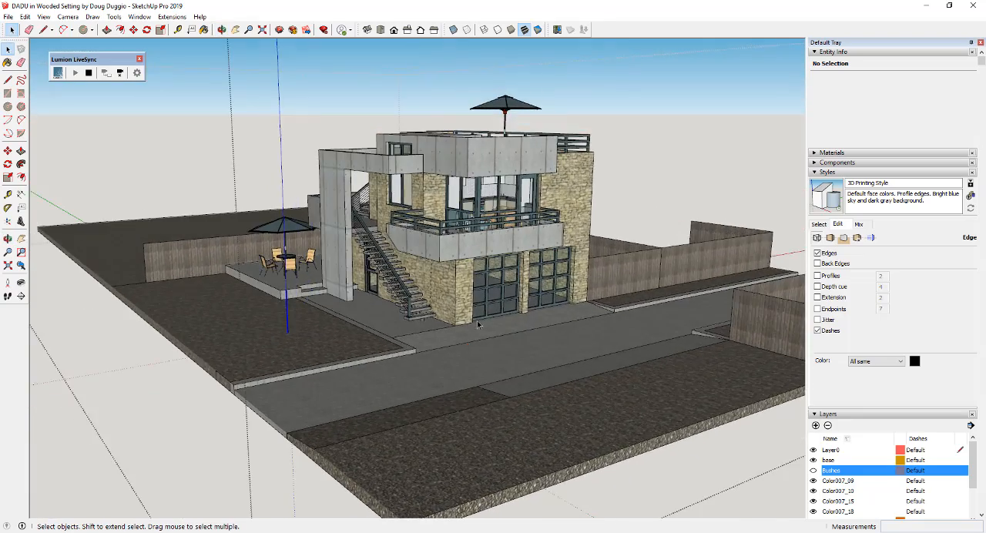
pyautogui.click(120, 73)
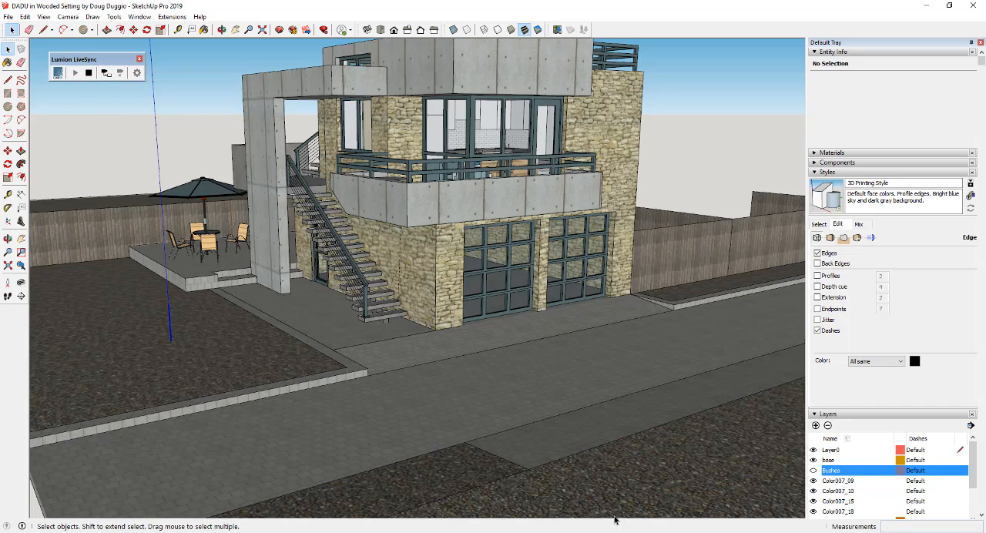
pyautogui.hotkey('alt', 'Tab')
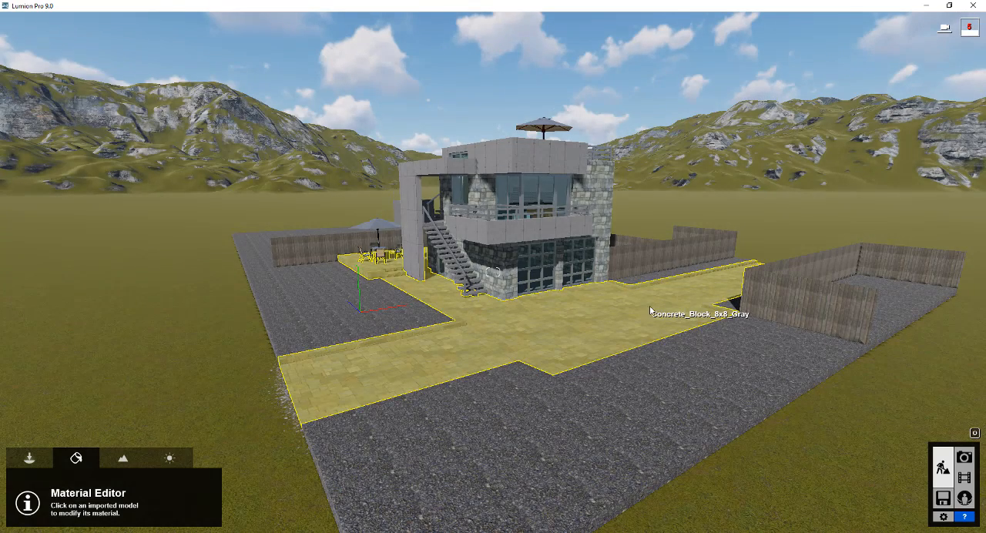
# Select the driveway paving, examine its material and the house up close, and save the material changes
pyautogui.click(657, 308)
pyautogui.press('w')
pyautogui.moveTo(657, 308)
pyautogui.mouseDown(button='right')
pyautogui.moveTo(695, 320)
pyautogui.moveTo(733, 309)
pyautogui.moveTo(705, 306)
pyautogui.moveTo(664, 325)
pyautogui.mouseUp(button='right')
pyautogui.press('w')
pyautogui.press('d')
pyautogui.press('d')
pyautogui.moveTo(470, 272); pyautogui.dragTo(505, 278, button='right')
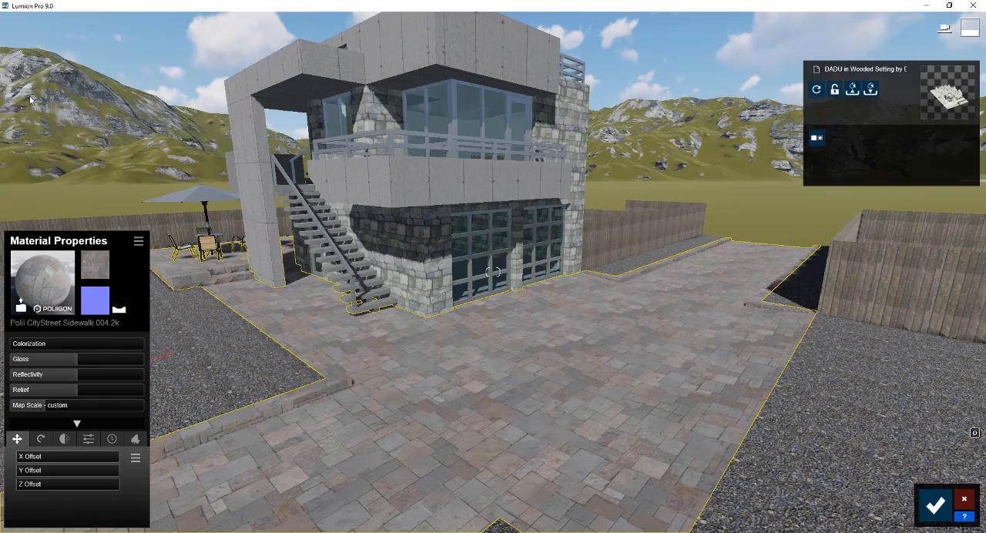
pyautogui.click(935, 505)
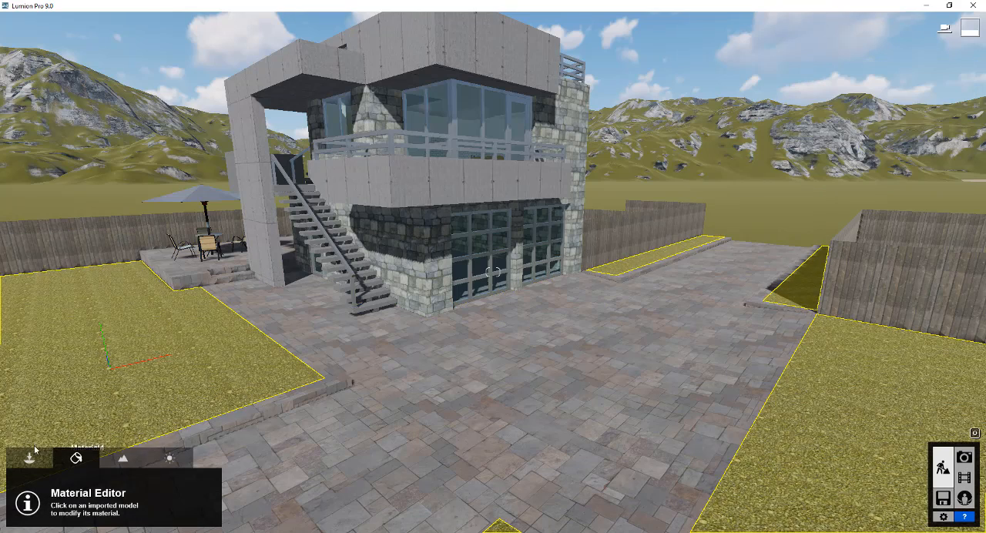
# Switch from material editing to object placement and view the house and yard from the front corner by the patio
pyautogui.click(30, 461)
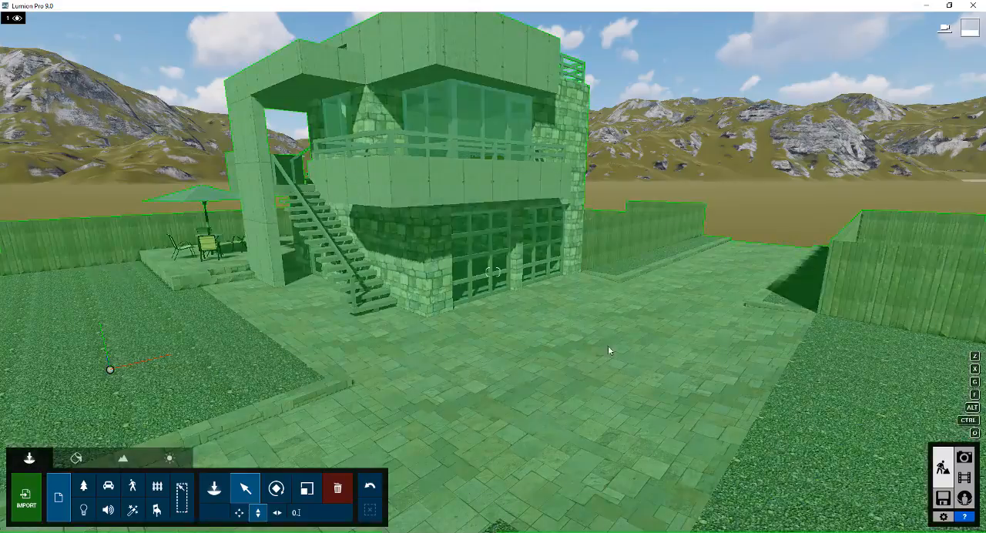
pyautogui.moveTo(608, 346); pyautogui.dragTo(416, 296, button='right')
pyautogui.press('s')
pyautogui.press('a')
pyautogui.moveTo(493, 271); pyautogui.dragTo(580, 343, button='right')
pyautogui.press('d')
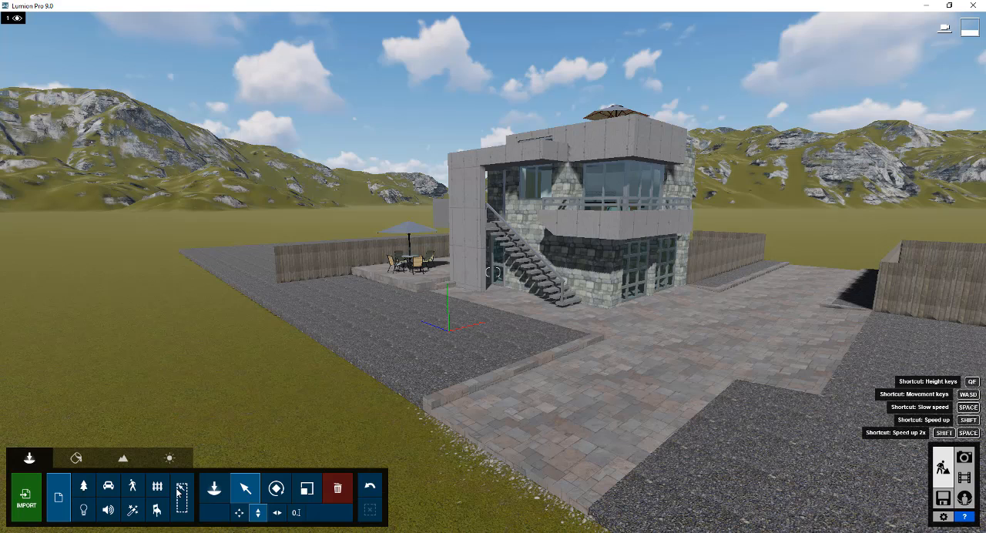
# Set up mass placement of nature objects and choose the AmericanSycamore-S HQ broadleaf tree
pyautogui.click(83, 485)
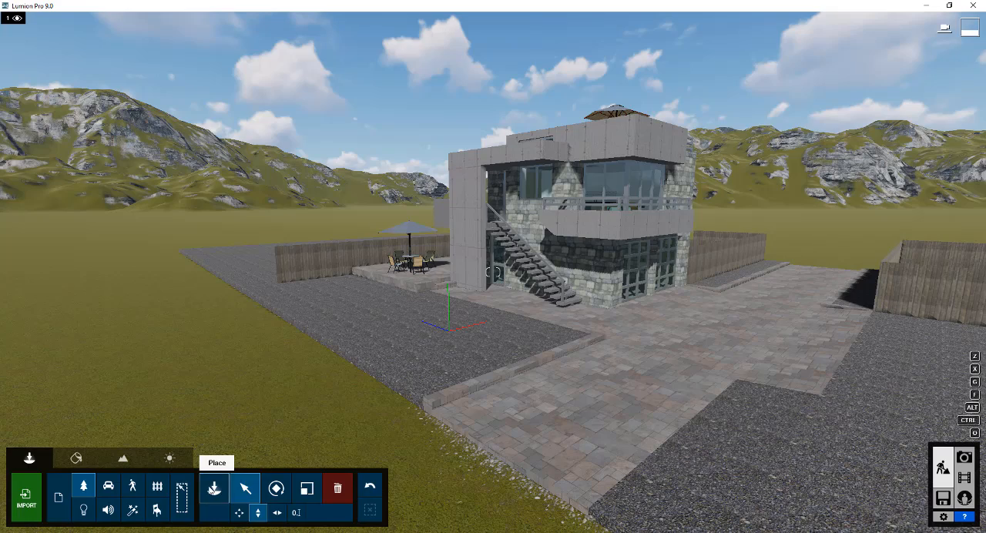
pyautogui.click(214, 488)
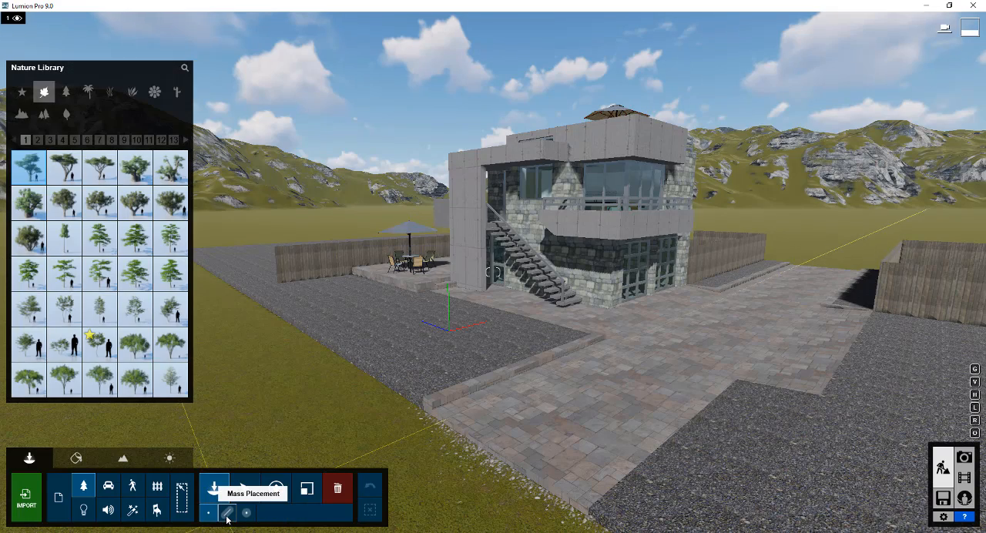
pyautogui.click(227, 515)
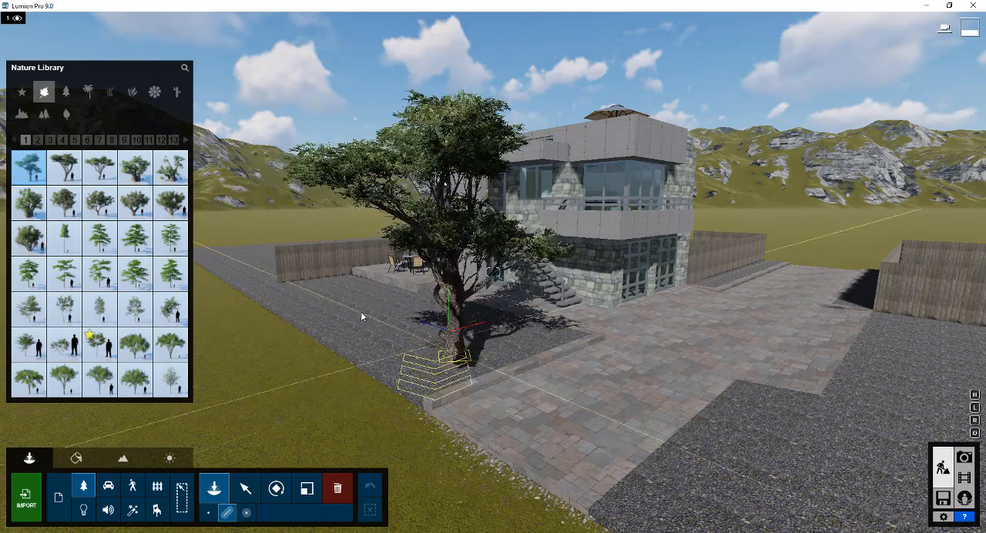
pyautogui.click(38, 140)
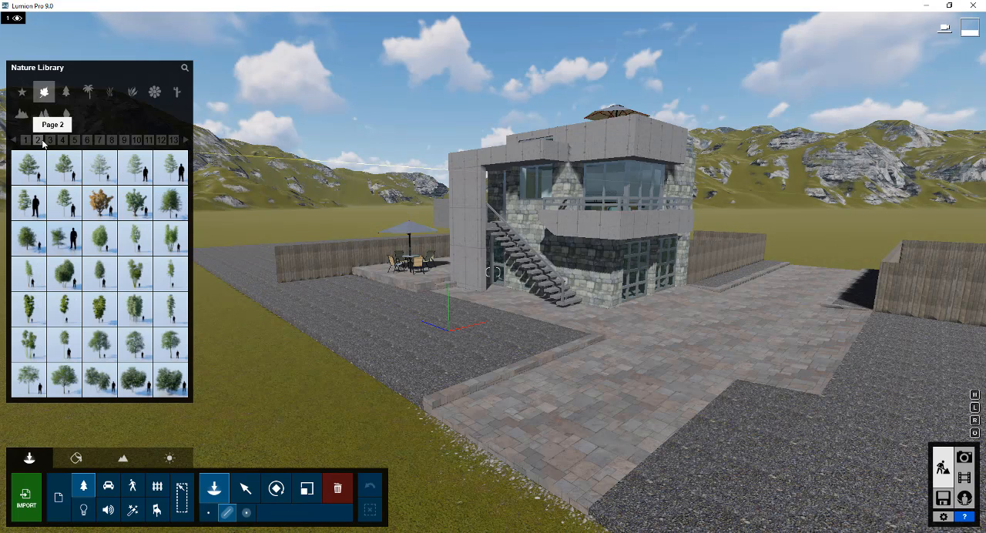
pyautogui.moveTo(66, 208)
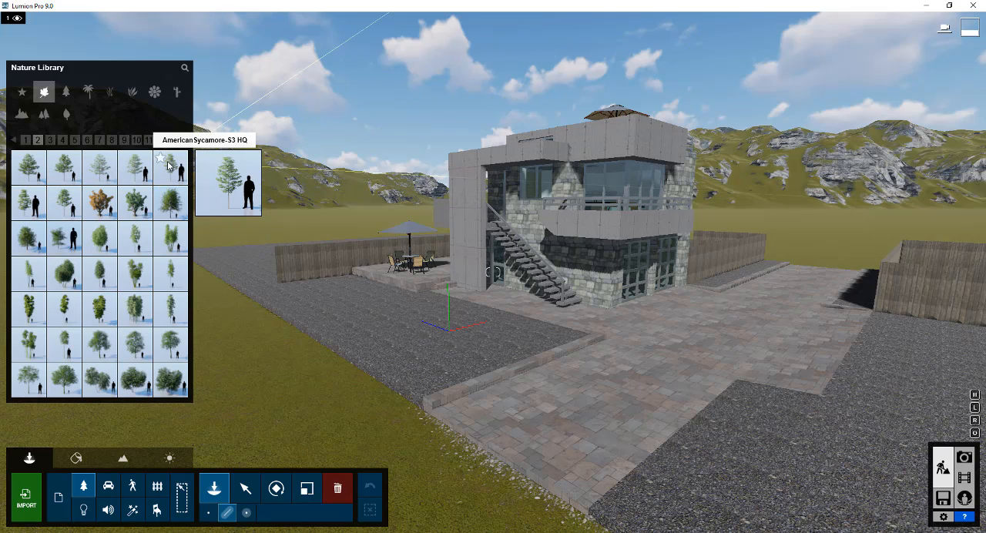
pyautogui.click(71, 207)
# Lay out a line of sycamores along the planting bed between the driveway and the fence on the house side
pyautogui.press('w')
pyautogui.moveTo(766, 267); pyautogui.dragTo(789, 266, button='right')
pyautogui.moveTo(857, 245); pyautogui.dragTo(898, 247, button='right')
pyautogui.press('w')
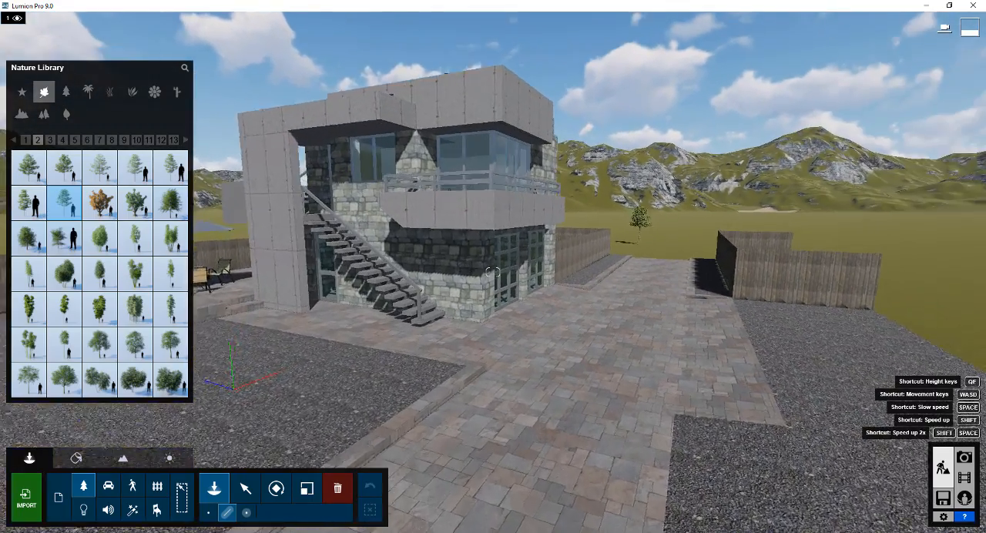
pyautogui.press('w')
pyautogui.moveTo(686, 280); pyautogui.dragTo(740, 272, button='right')
pyautogui.press('w')
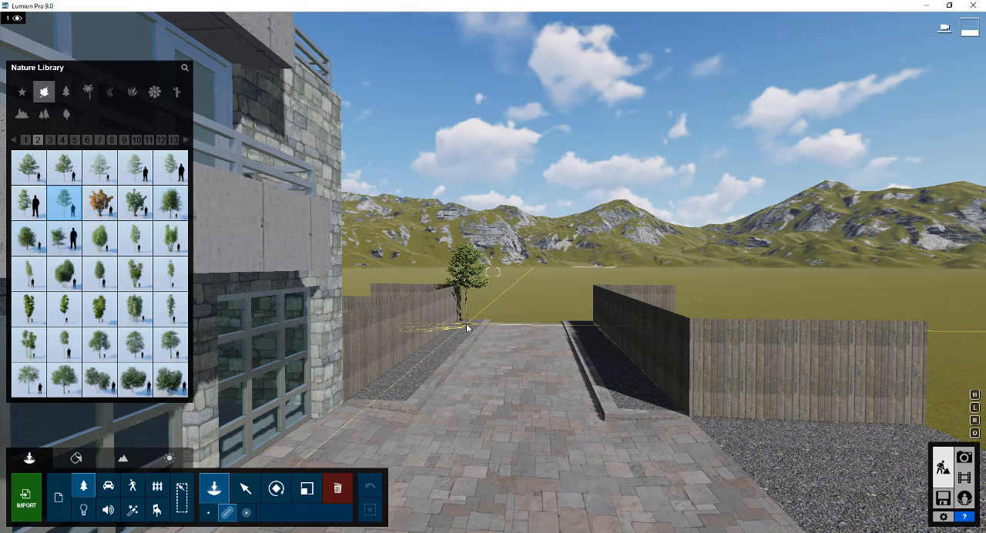
pyautogui.click(466, 325)
pyautogui.click(385, 394)
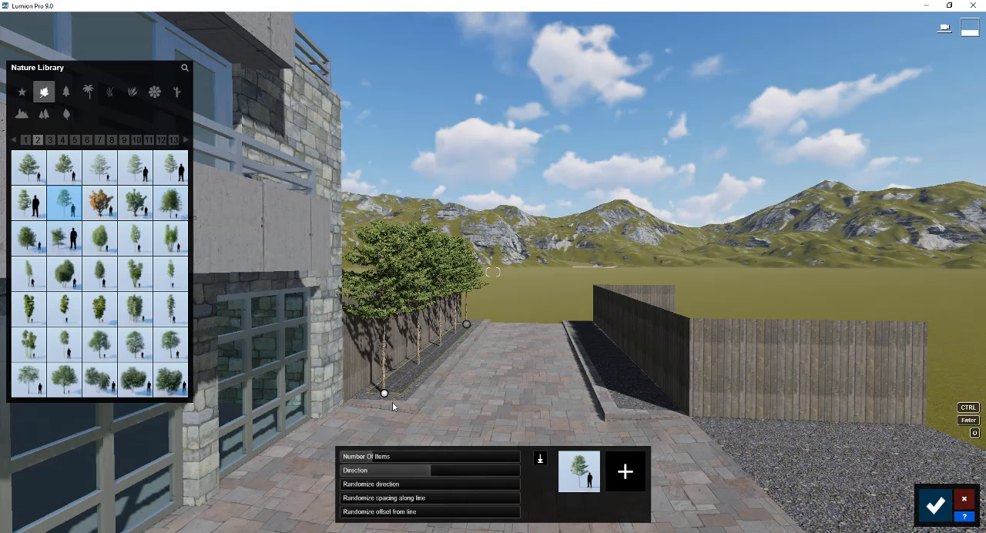
# Randomize the direction of the trees in the row and add AmericanSycamore-S4 HQ as a second variety
pyautogui.click(378, 457)
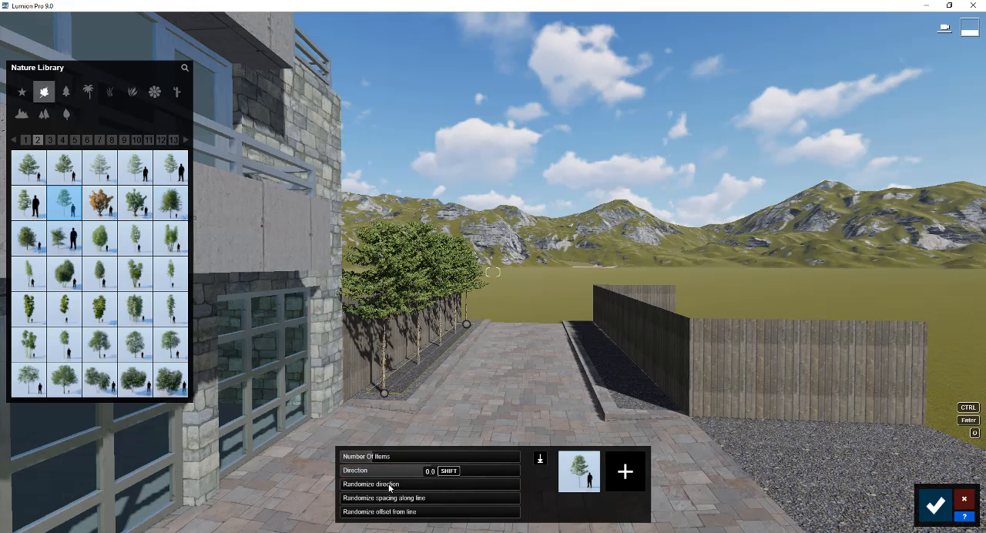
pyautogui.moveTo(389, 487); pyautogui.dragTo(443, 485)
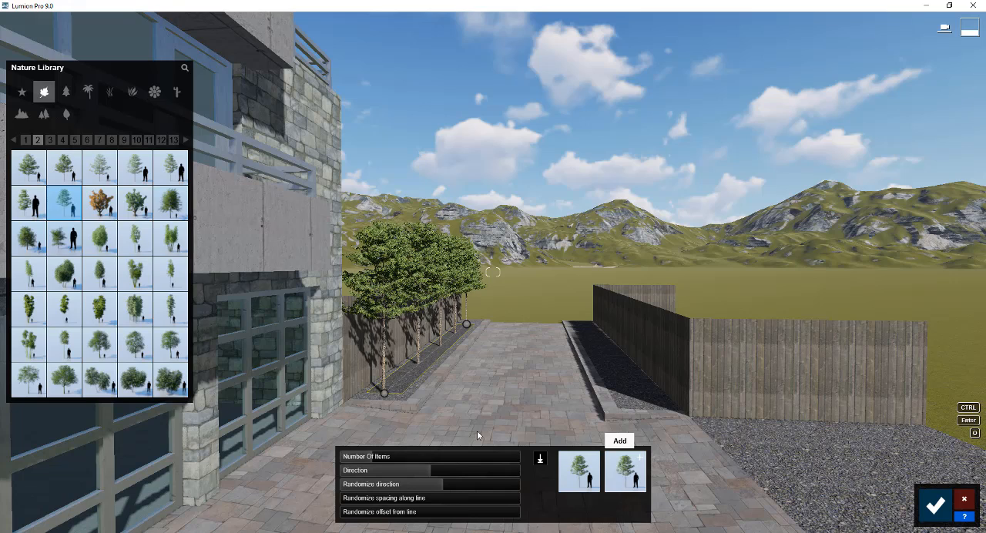
pyautogui.click(23, 205)
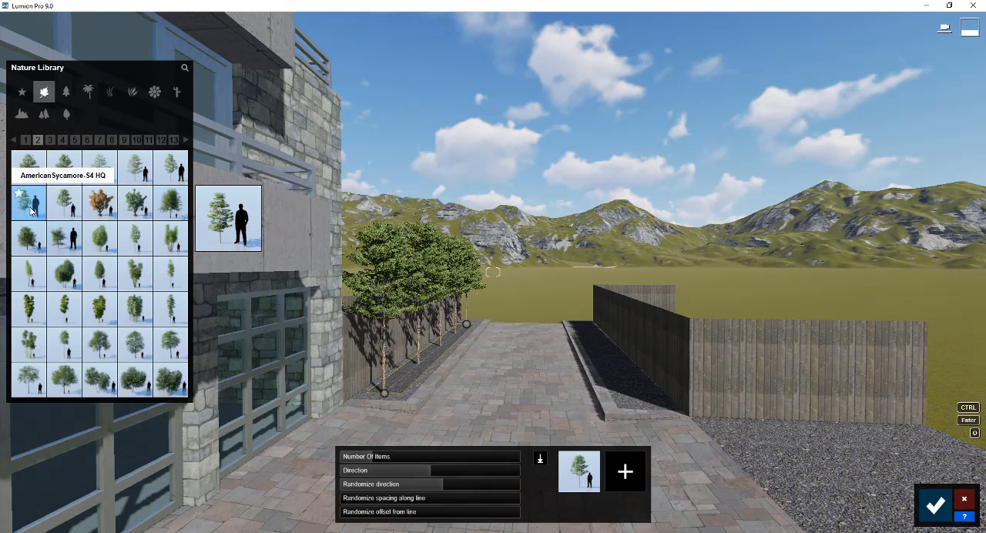
pyautogui.click(626, 470)
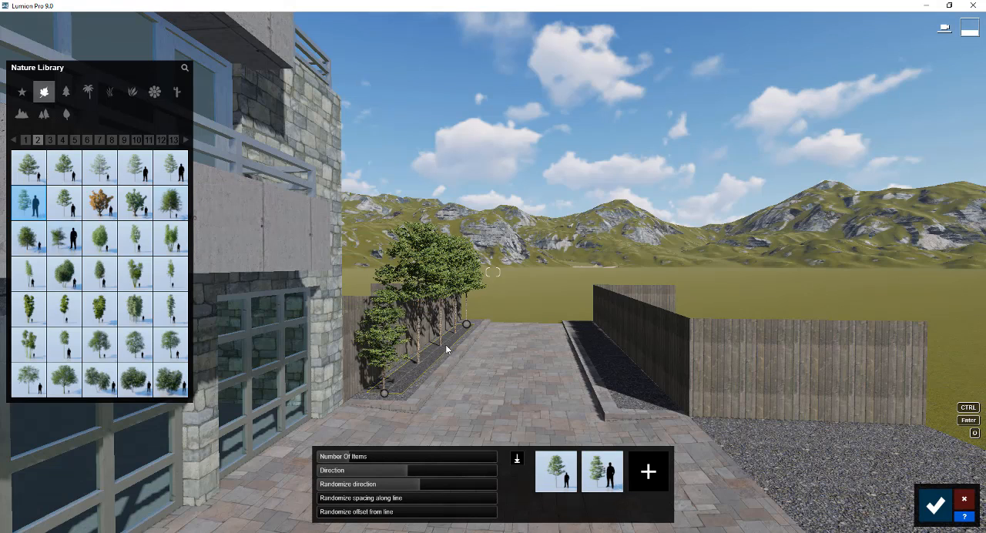
# Set the number of trees in the row to 7 and confirm the placement
pyautogui.moveTo(357, 458)
pyautogui.mouseDown()
pyautogui.moveTo(332, 460)
pyautogui.moveTo(357, 460)
pyautogui.mouseUp()
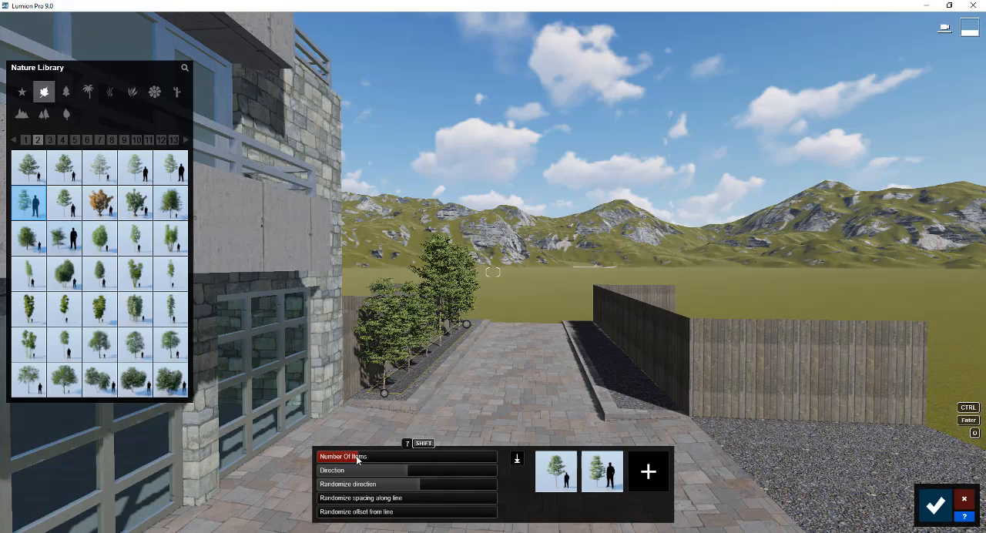
pyautogui.moveTo(587, 333); pyautogui.dragTo(491, 367, button='right')
pyautogui.press('d')
pyautogui.press('a')
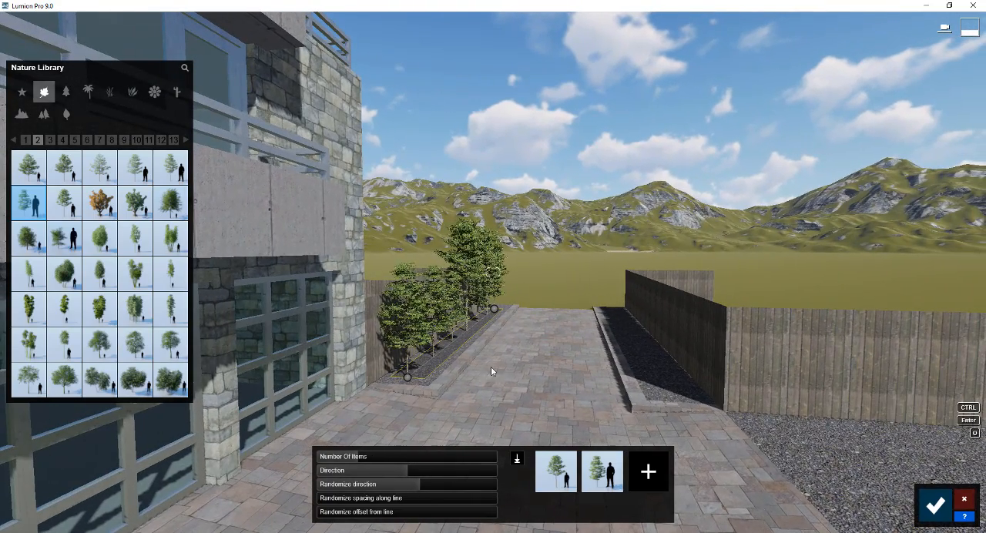
pyautogui.click(937, 506)
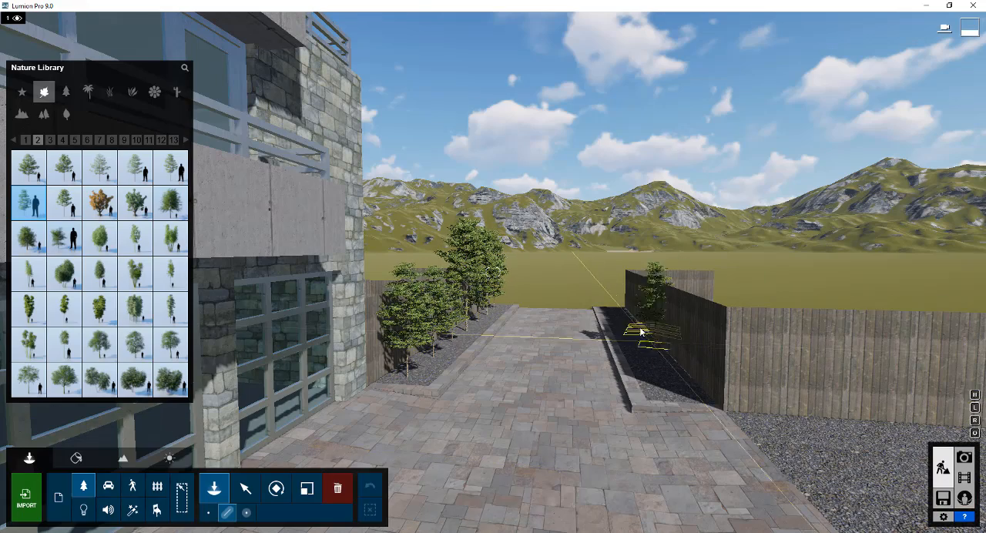
# Mass-place a matching row of mixed sycamores in the fenced bed on the opposite side of the driveway and confirm it
pyautogui.click(614, 310)
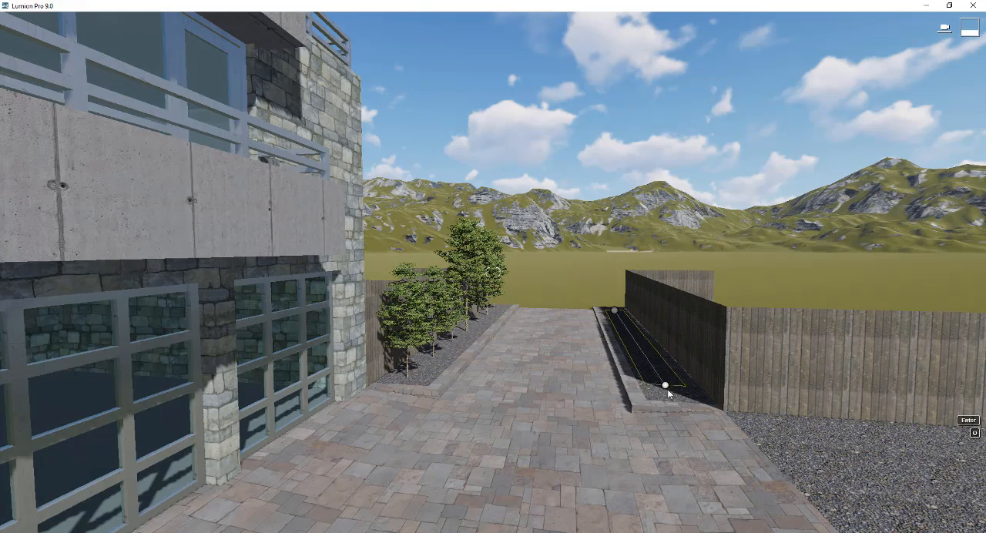
pyautogui.click(674, 394)
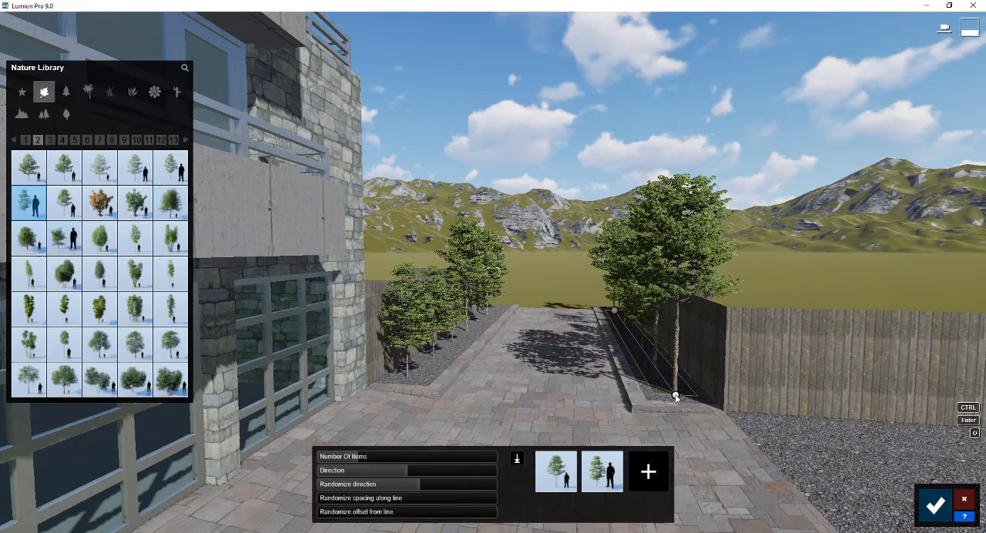
pyautogui.click(937, 507)
# Mass-place a row including AmericanSycamore-L3 HQ along the gravel yard, from the patio fence toward the driveway
pyautogui.press('s')
pyautogui.moveTo(866, 480); pyautogui.dragTo(578, 471, button='right')
pyautogui.press('a')
pyautogui.moveTo(578, 324); pyautogui.dragTo(668, 369, button='right')
pyautogui.press('q')
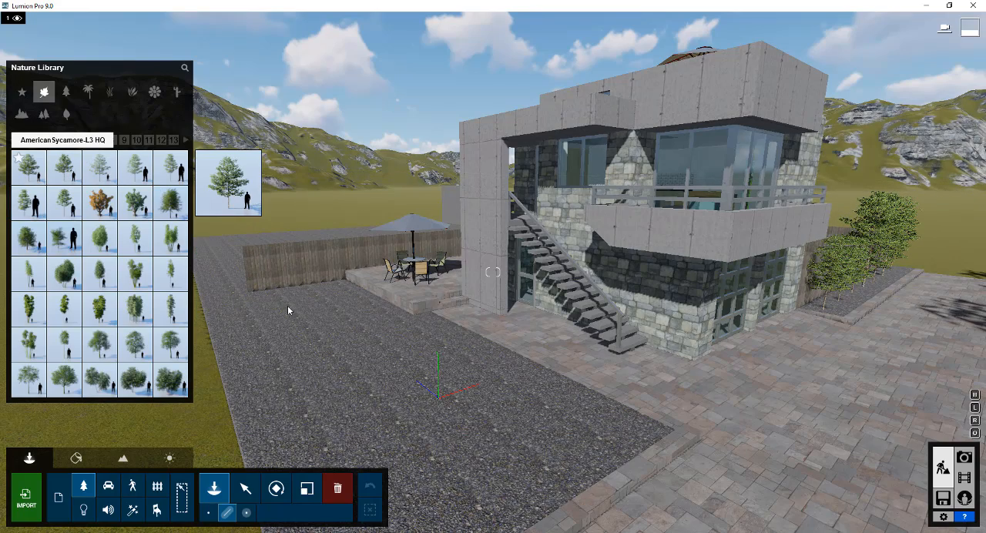
pyautogui.click(28, 167)
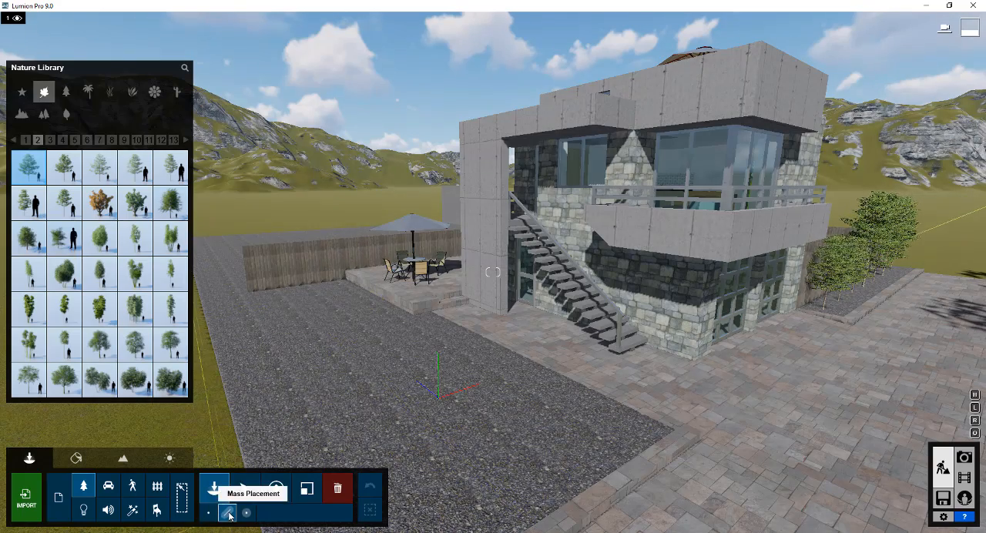
pyautogui.click(297, 297)
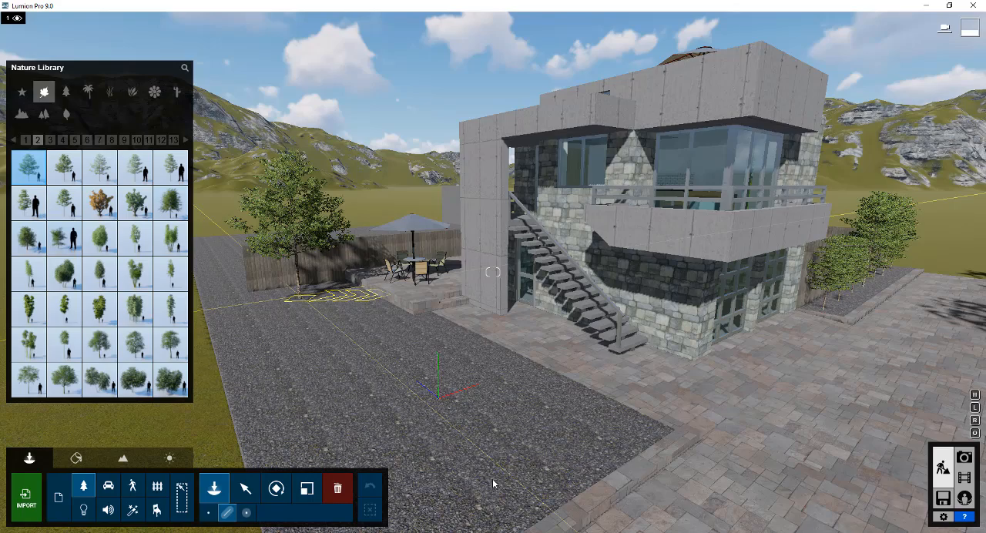
pyautogui.click(493, 479)
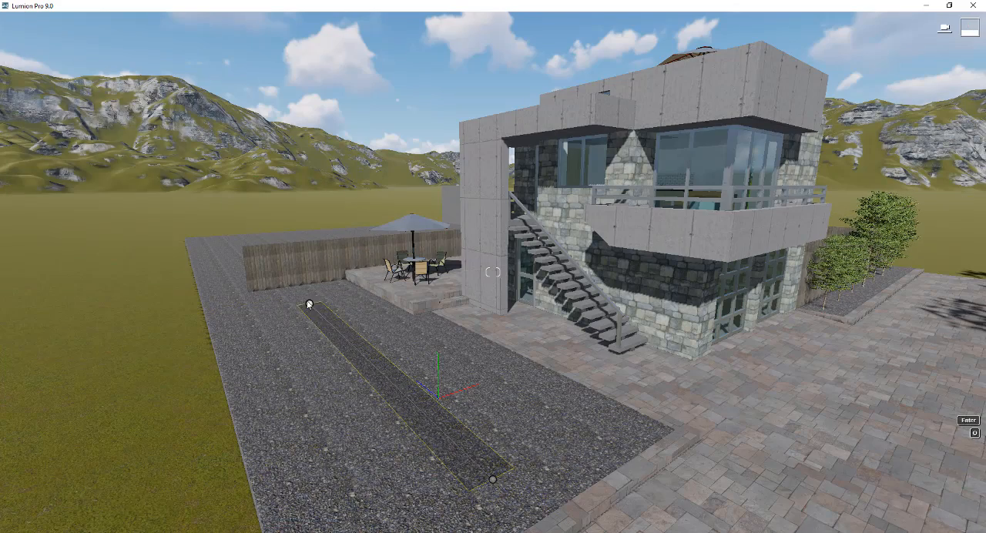
pyautogui.click(302, 292)
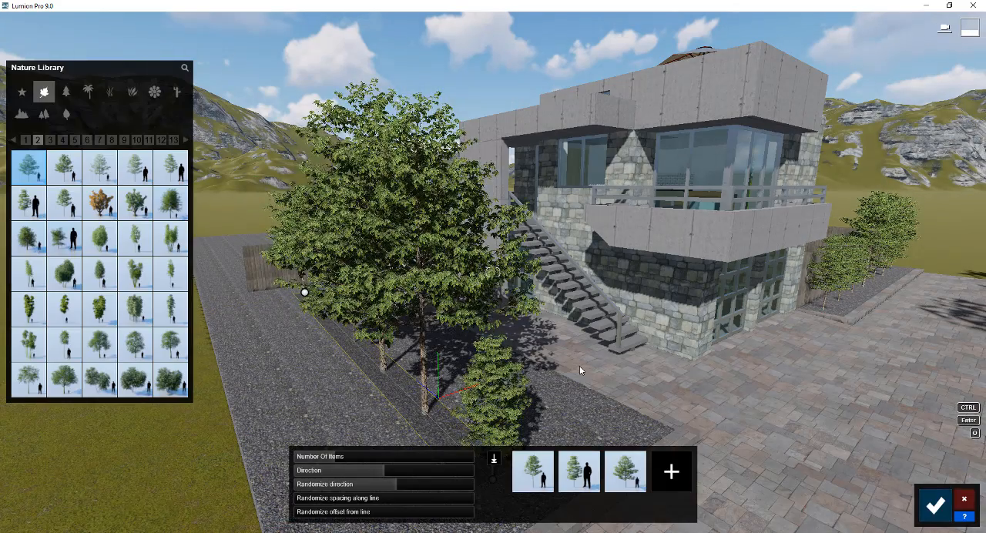
# Remove the two smaller sycamore varieties from the gravel-yard row, keeping only AmericanSycamore-L3 HQ
pyautogui.click(575, 466)
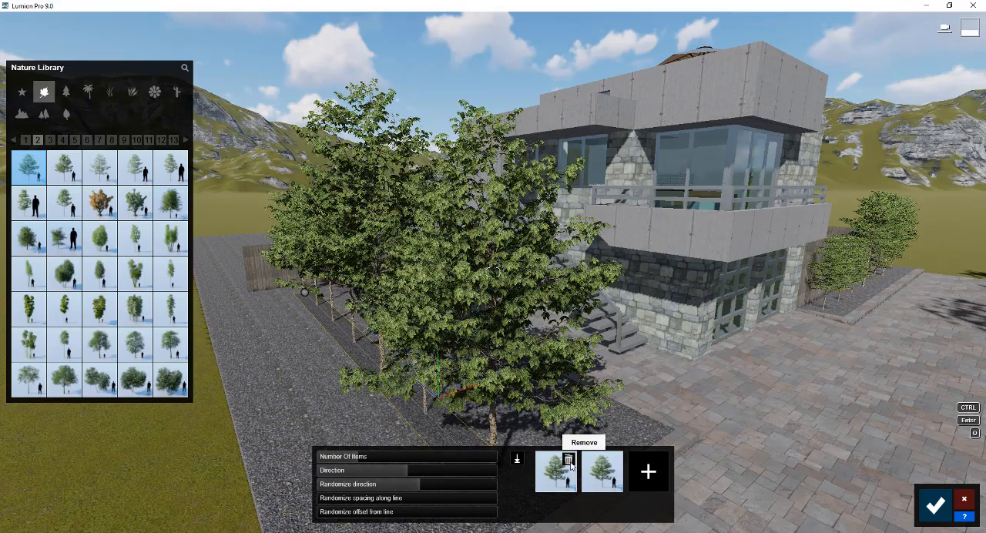
pyautogui.click(575, 465)
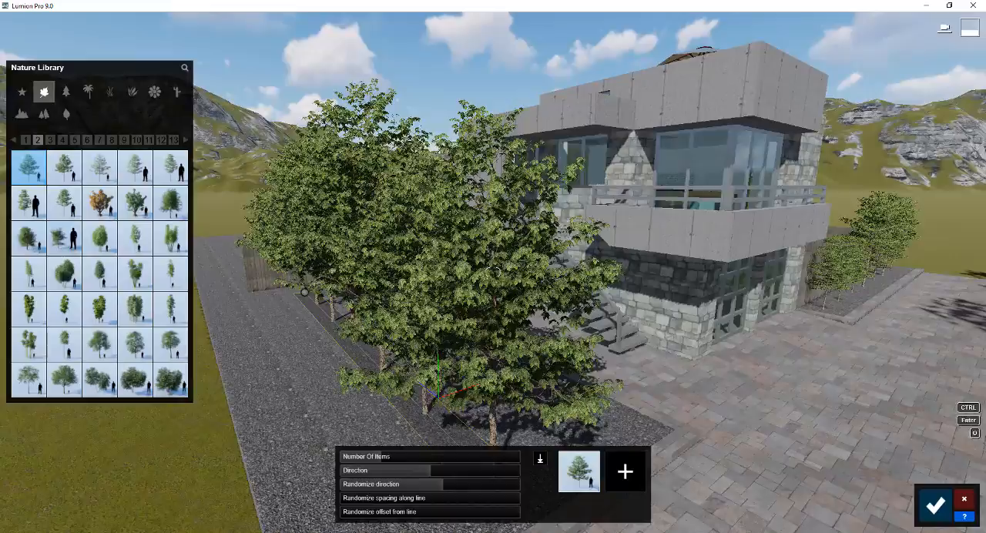
pyautogui.press('a')
pyautogui.moveTo(493, 272); pyautogui.dragTo(601, 274, button='right')
pyautogui.press('s')
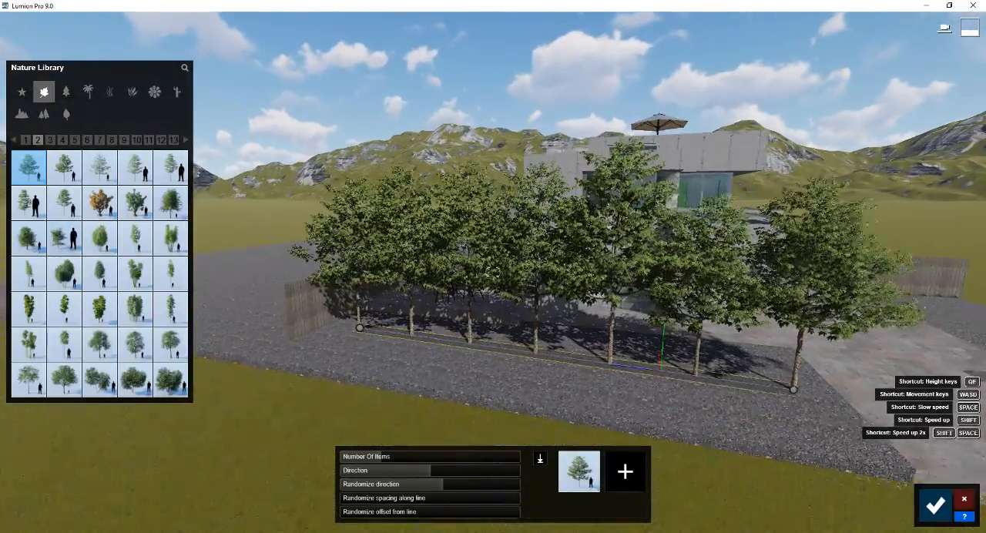
# Adjust the direction randomness of the gravel-yard row, set it to six trees, and confirm the placement
pyautogui.moveTo(443, 484); pyautogui.dragTo(451, 485, button='right')
pyautogui.press('s')
pyautogui.press('d')
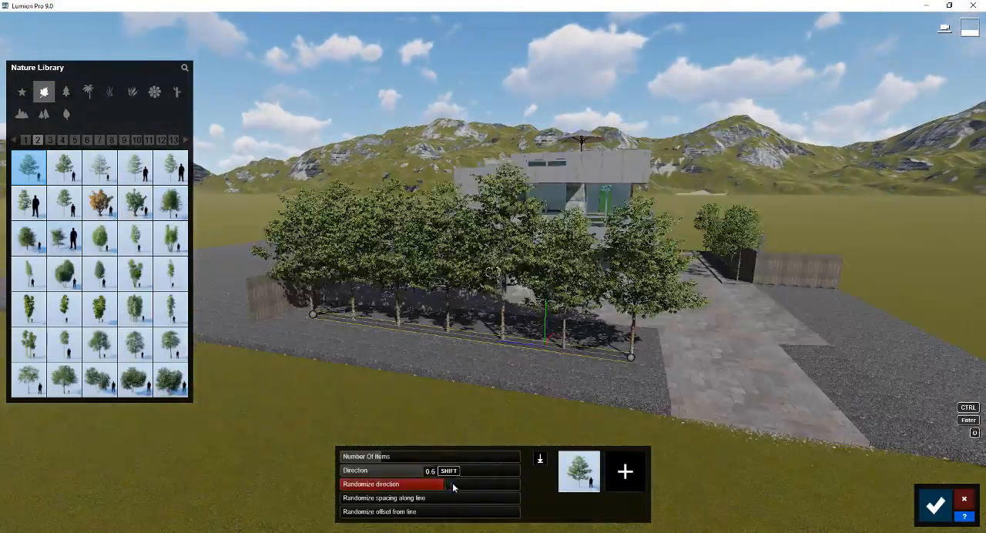
pyautogui.click(373, 459)
pyautogui.moveTo(373, 458); pyautogui.dragTo(377, 458)
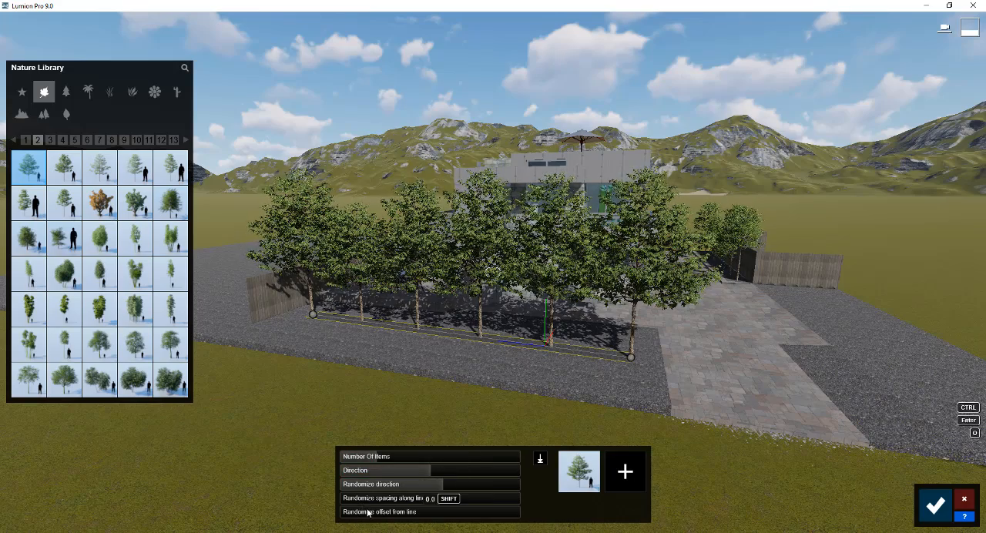
pyautogui.moveTo(702, 356); pyautogui.dragTo(809, 356, button='right')
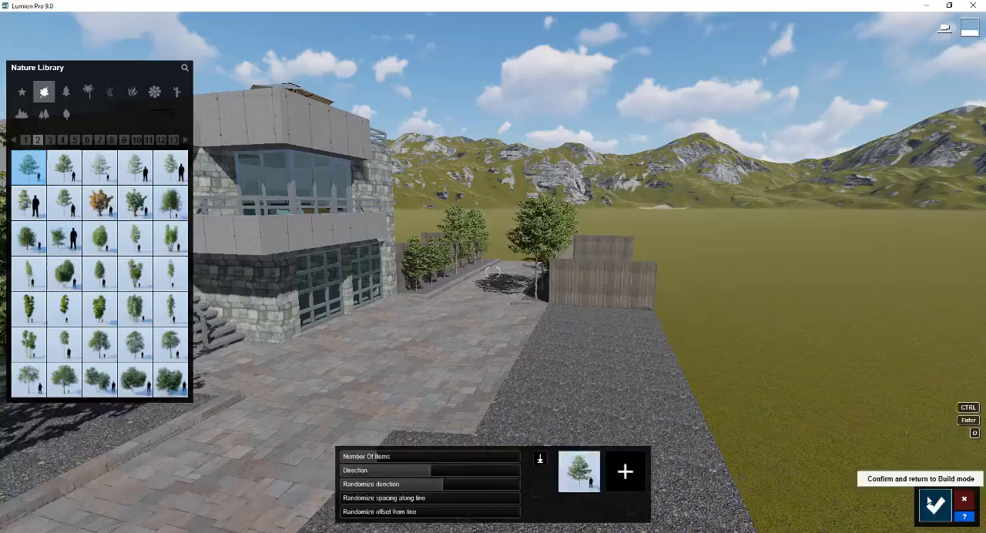
pyautogui.click(936, 506)
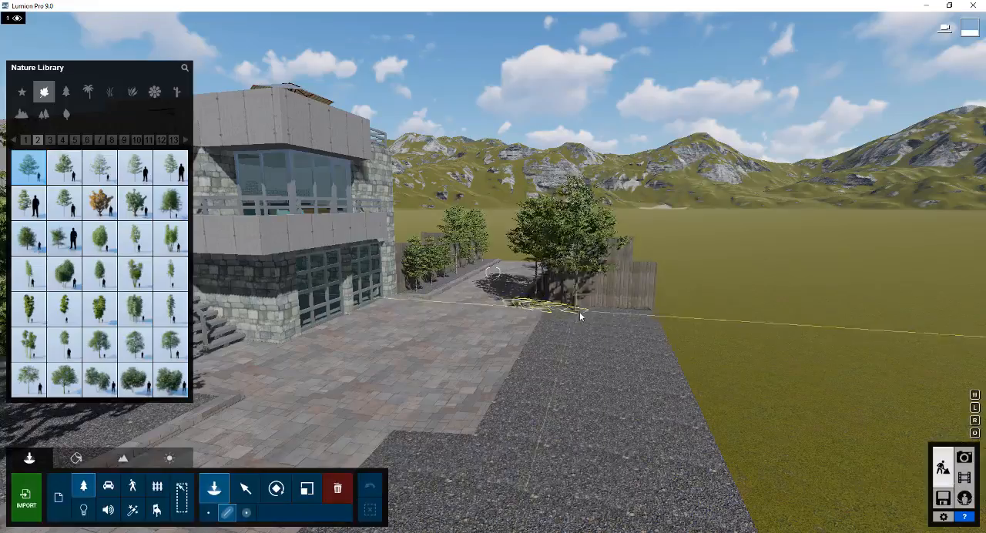
# Mass-place a row of AmericanSycamore-L3 HQ trees along the gravel bed across the driveway, starting near the fence
pyautogui.click(594, 316)
pyautogui.moveTo(591, 373); pyautogui.dragTo(593, 408, button='right')
pyautogui.press('s')
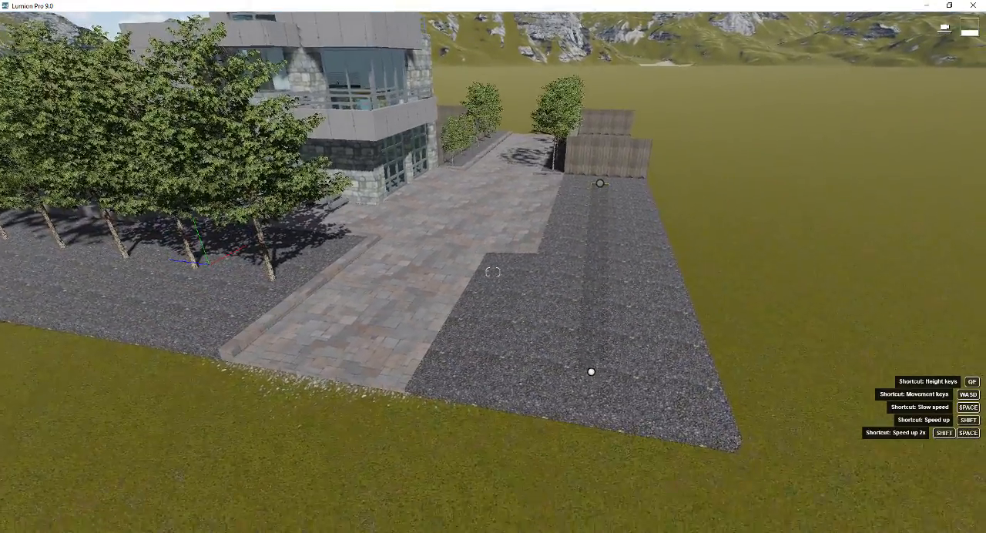
pyautogui.click(591, 372)
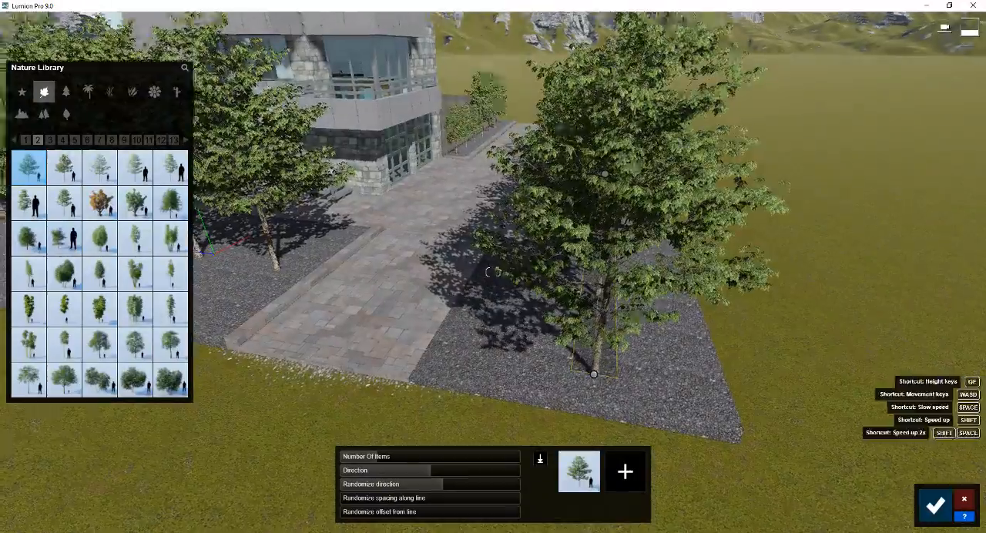
# Examine the house and the newly placed trees from ground level, from the driveway around to the patio
pyautogui.moveTo(591, 373); pyautogui.dragTo(598, 261, button='right')
pyautogui.press('d')
pyautogui.press('w')
pyautogui.press('d')
pyautogui.press('e')
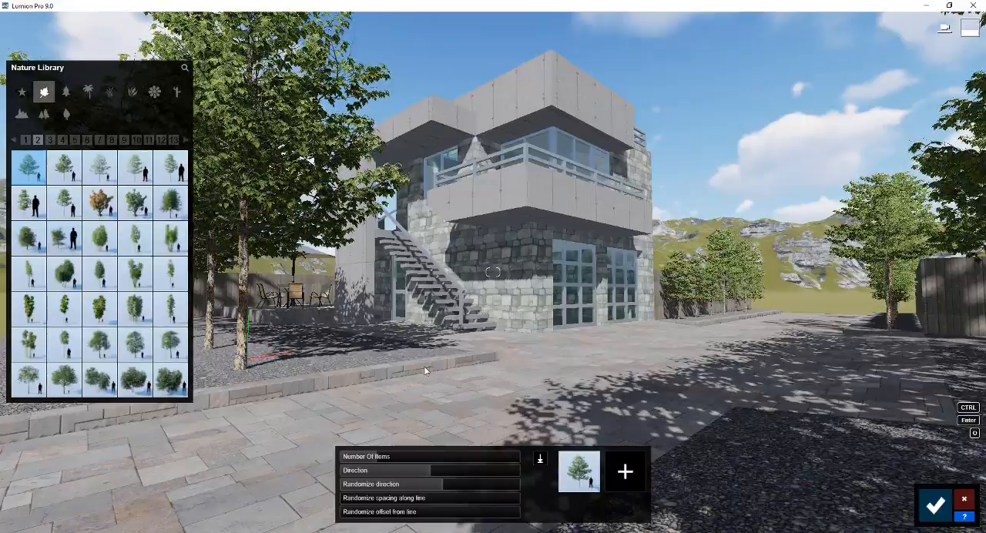
pyautogui.press('w')
pyautogui.moveTo(424, 367); pyautogui.dragTo(331, 339, button='right')
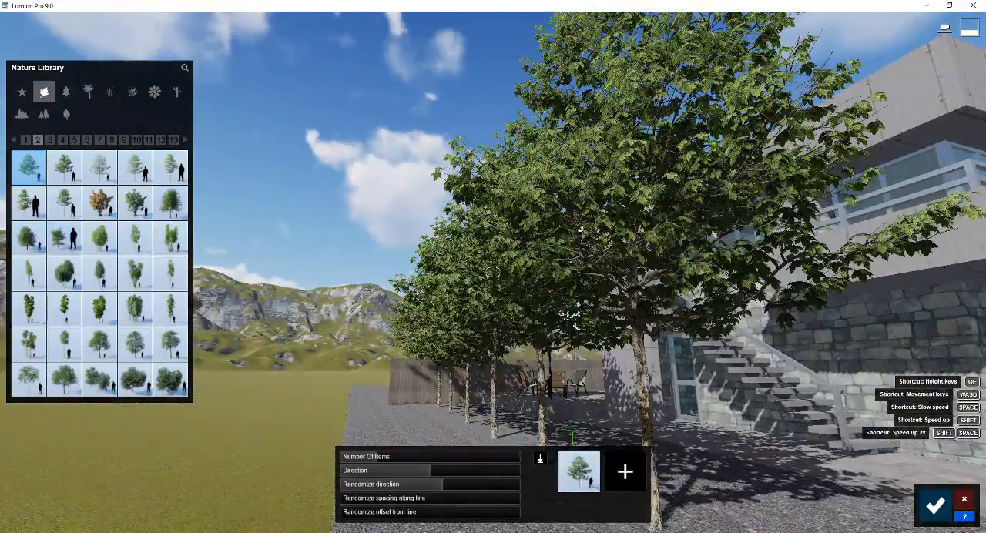
pyautogui.press('w')
pyautogui.moveTo(493, 272); pyautogui.dragTo(494, 331, button='right')
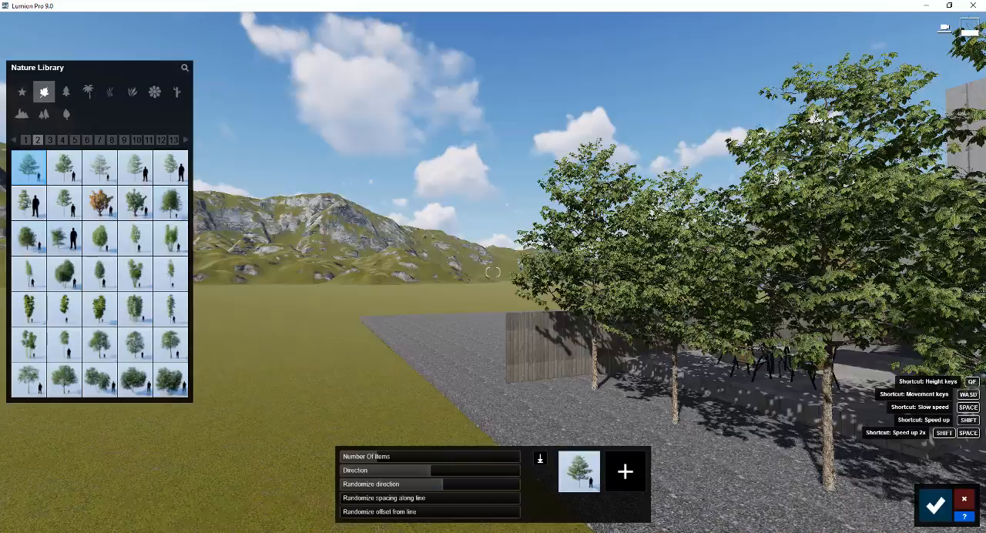
pyautogui.press('w')
pyautogui.moveTo(493, 272); pyautogui.dragTo(455, 271, button='right')
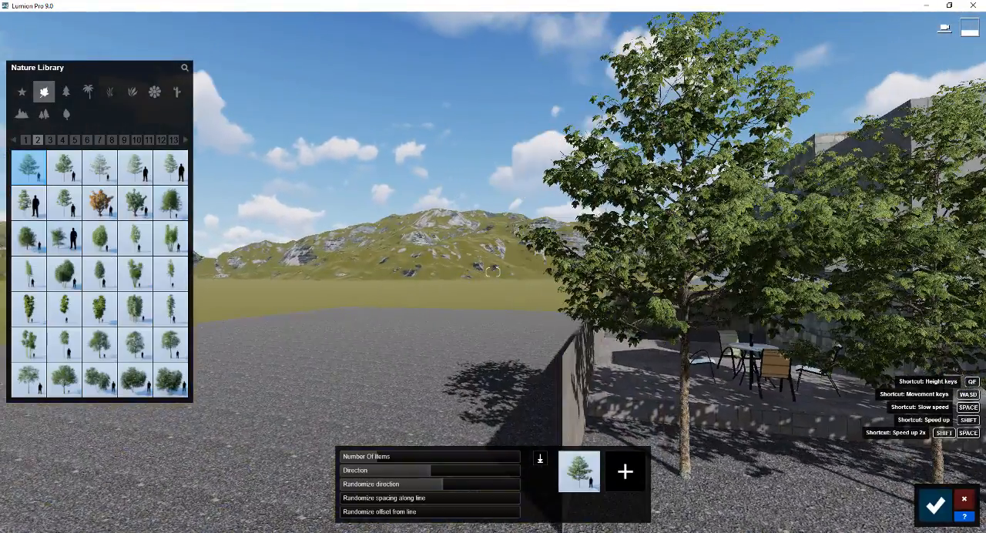
# Confirm the mass placement of the AmericanSycamore-L3 HQ row along the gravel bed across the driveway
pyautogui.press('s')
pyautogui.moveTo(393, 316); pyautogui.dragTo(434, 370, button='right')
pyautogui.press('q')
pyautogui.moveTo(637, 256); pyautogui.dragTo(561, 341, button='right')
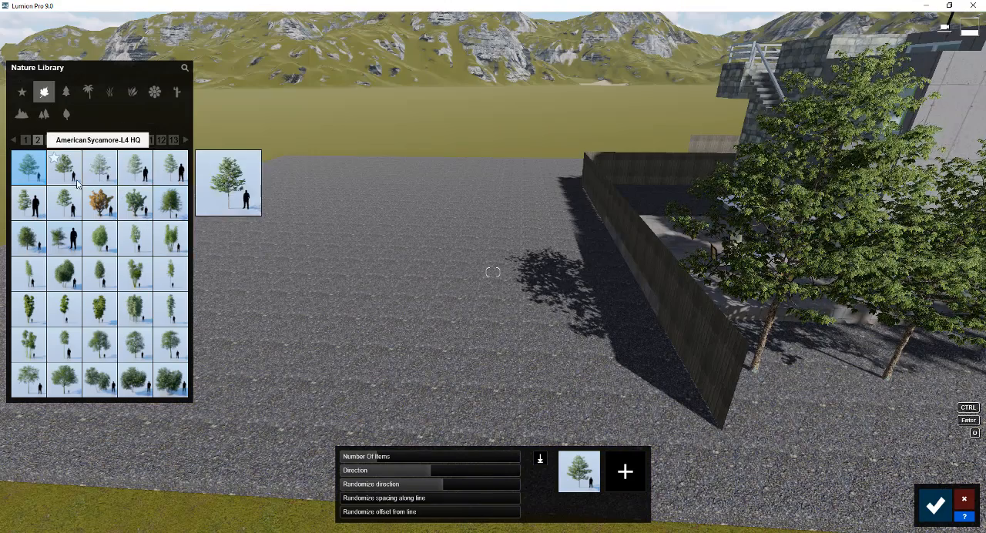
pyautogui.click(938, 504)
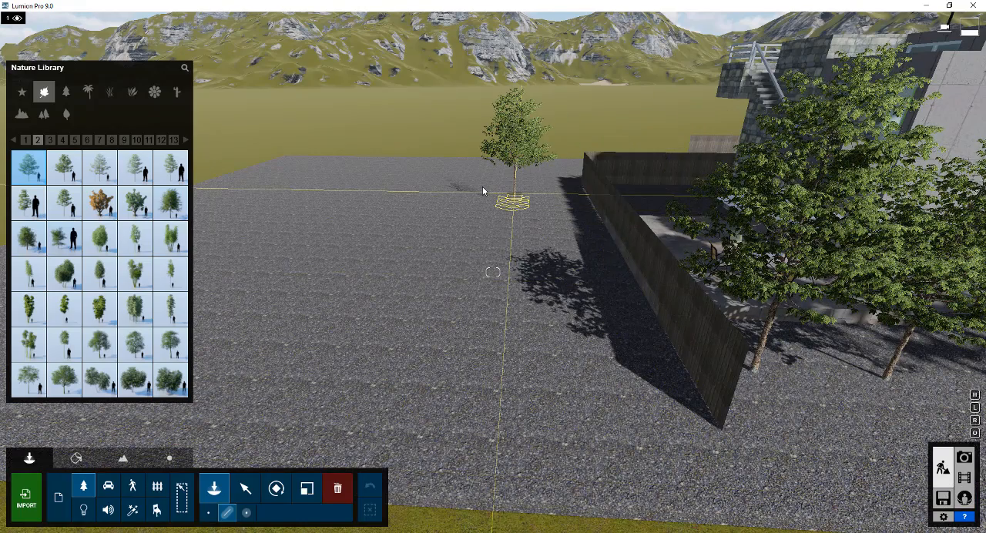
# Mass-place a line of sycamores on the open gravel outside the patio fence, and raise the randomized spacing and offset from the line
pyautogui.click(482, 187)
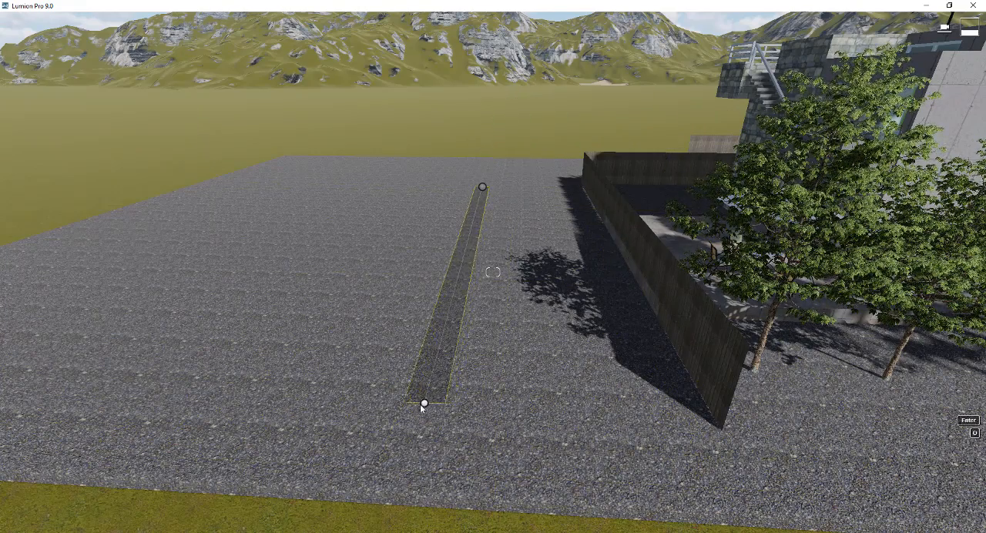
pyautogui.click(418, 405)
pyautogui.moveTo(419, 405); pyautogui.dragTo(304, 380, button='right')
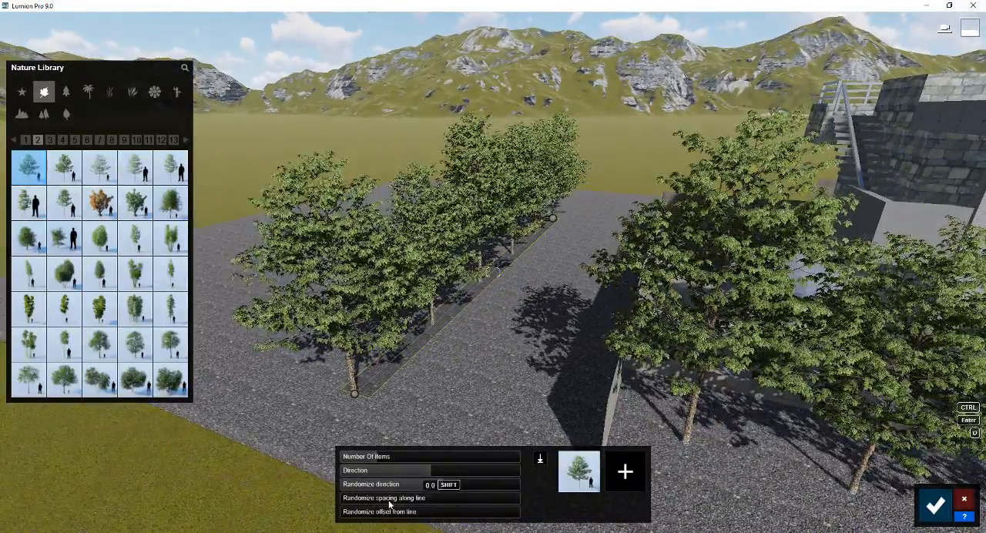
pyautogui.moveTo(389, 501); pyautogui.dragTo(480, 523)
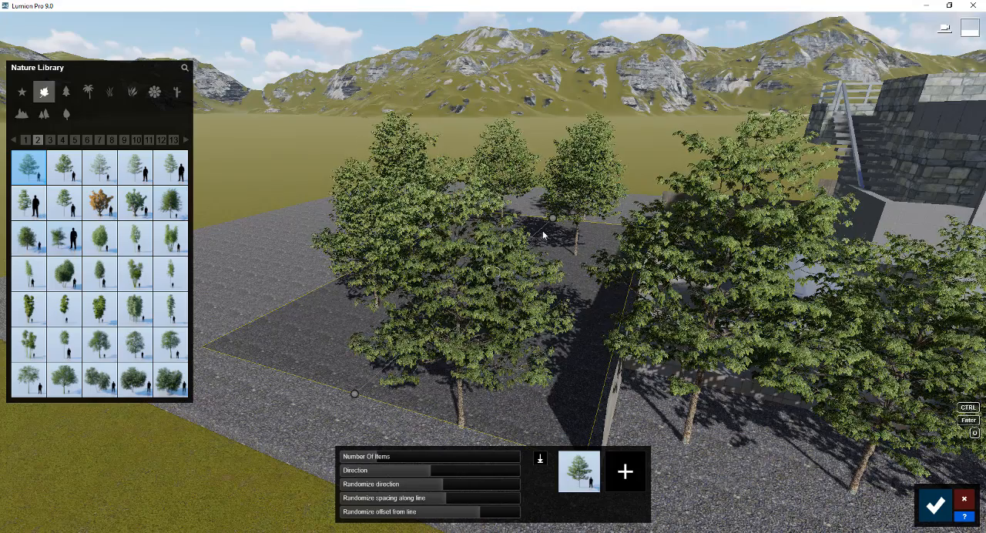
# Add AmericanSycamore-L4 HQ and the next two tree varieties in the library to the mix on the open gravel
pyautogui.click(65, 167)
pyautogui.click(625, 472)
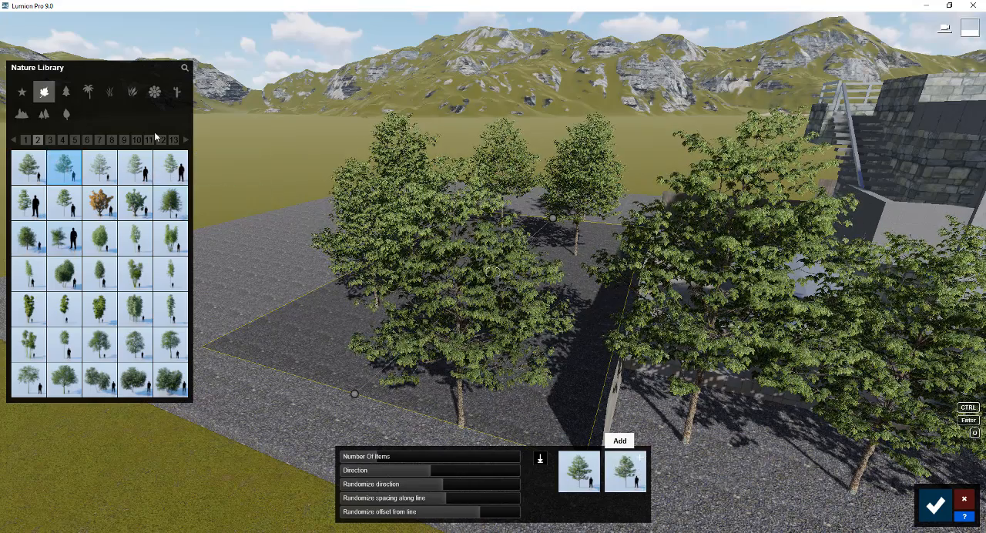
pyautogui.click(99, 167)
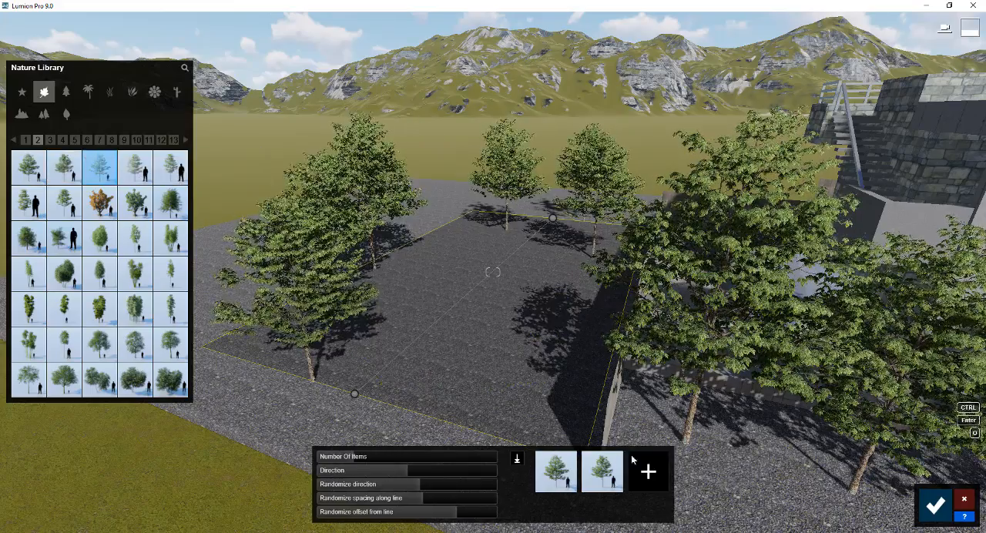
pyautogui.click(650, 470)
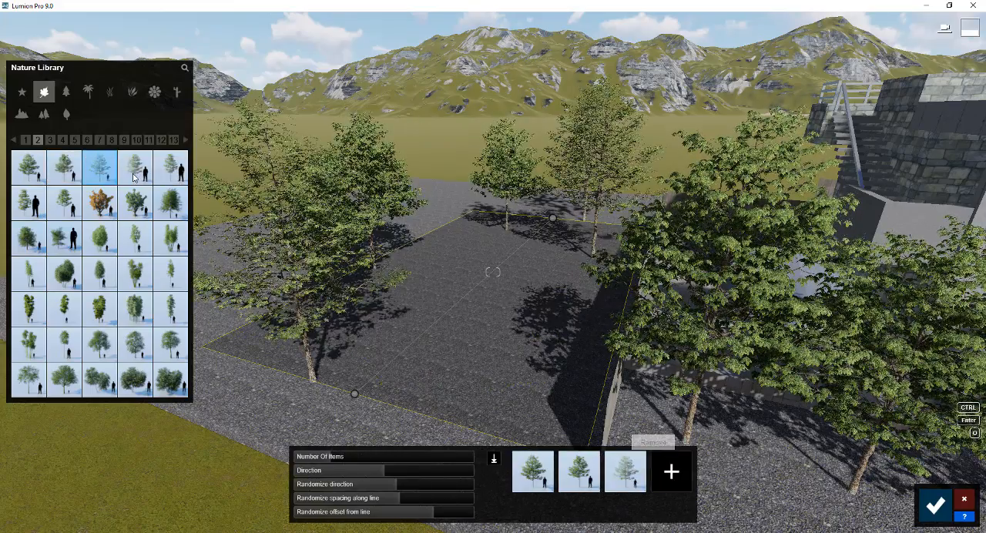
pyautogui.click(135, 170)
pyautogui.click(671, 471)
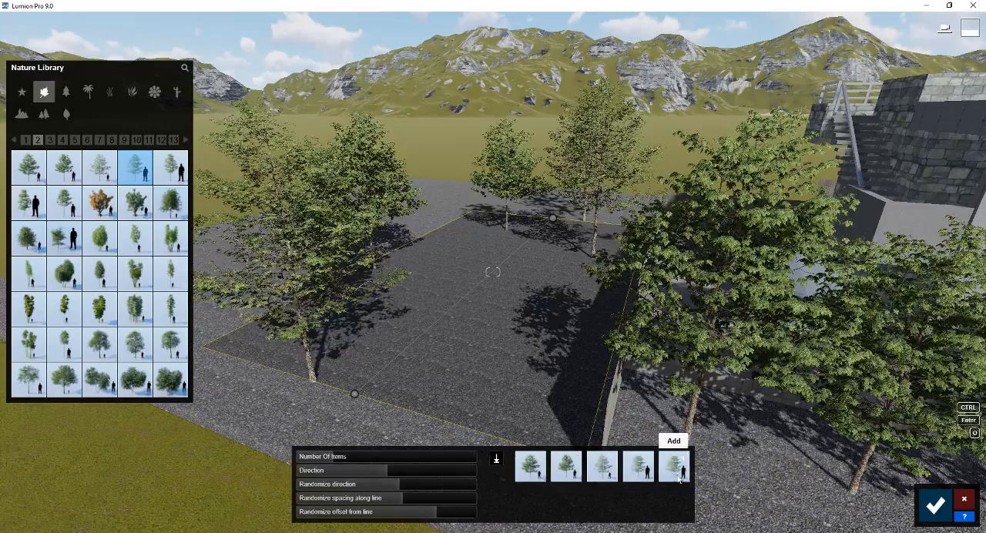
# Set the number of items in the mixed sycamore group to 14 and confirm the placement
pyautogui.moveTo(342, 458); pyautogui.dragTo(368, 458)
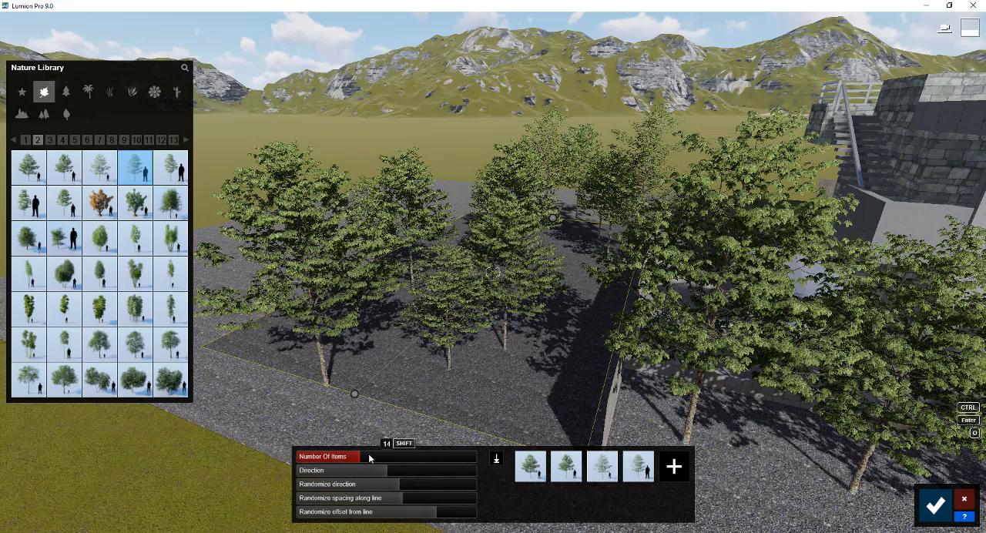
pyautogui.moveTo(369, 458); pyautogui.dragTo(366, 456)
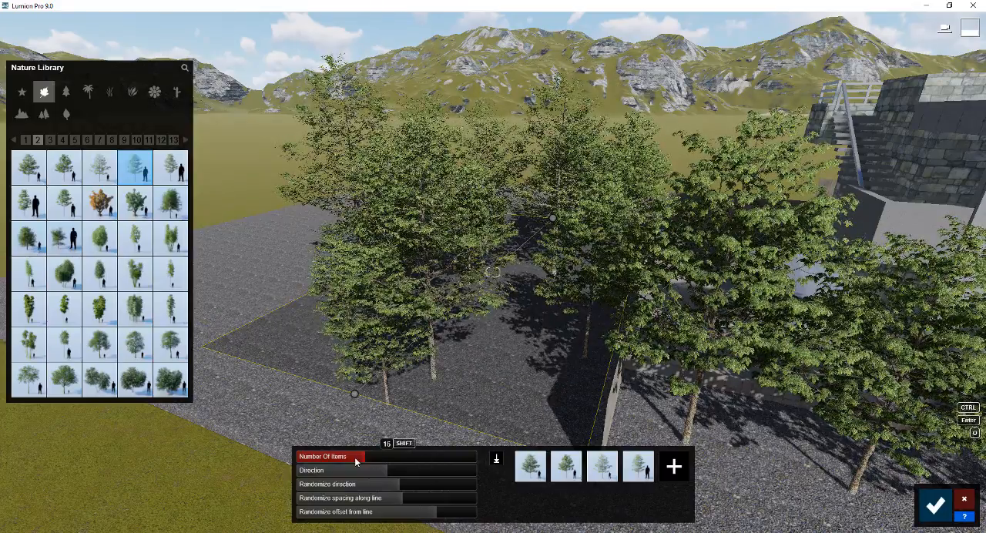
pyautogui.moveTo(356, 461); pyautogui.dragTo(360, 461)
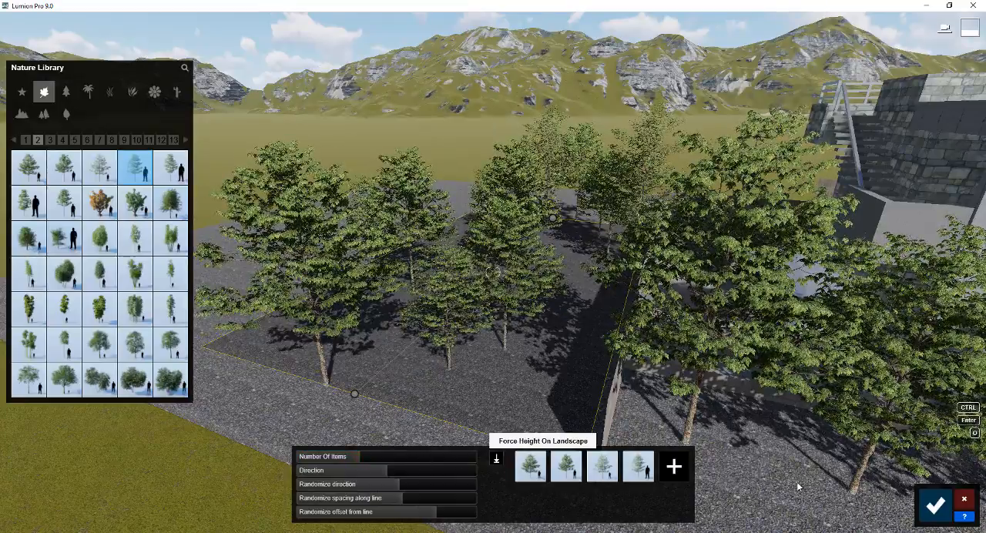
pyautogui.click(935, 505)
# Browse the pages of the nature library's Plants category and choose Little Jess Dianella for the gravel bed beside the patio
pyautogui.moveTo(494, 286); pyautogui.dragTo(588, 289, button='right')
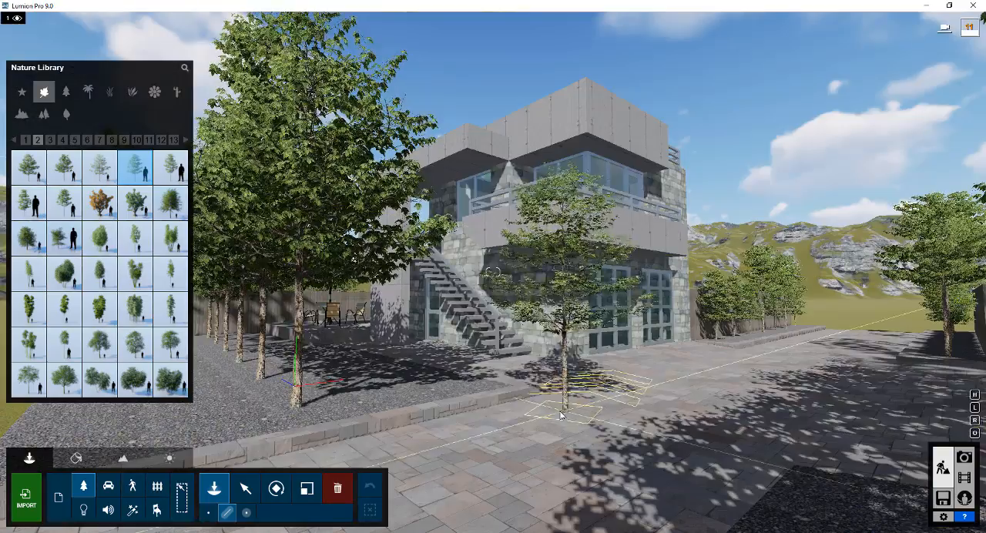
pyautogui.click(578, 407)
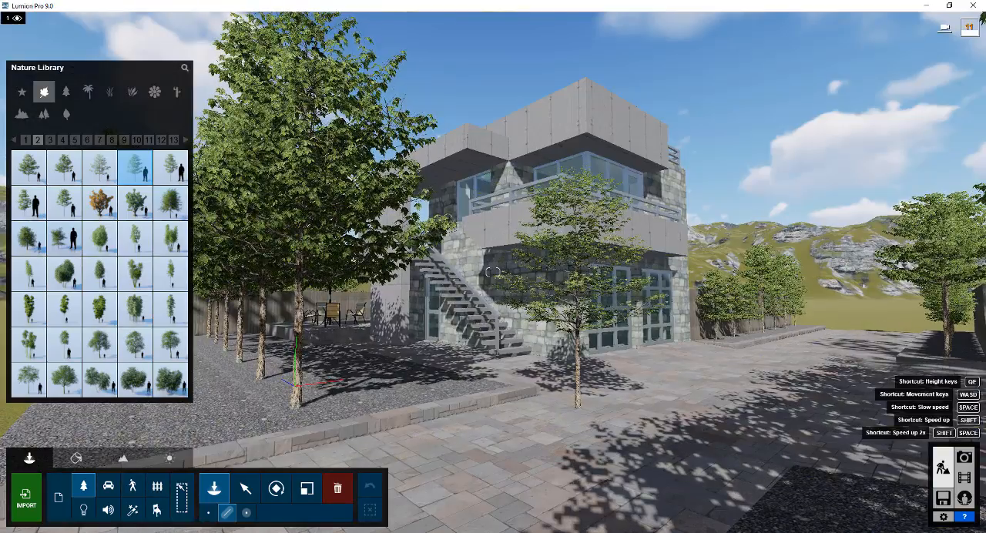
pyautogui.moveTo(297, 385); pyautogui.dragTo(193, 416, button='right')
pyautogui.press('a')
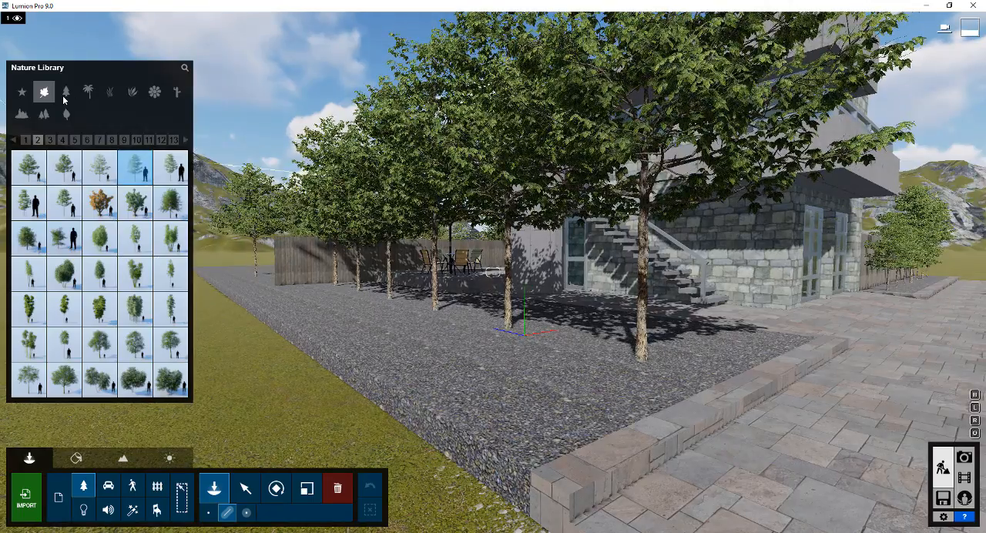
pyautogui.click(132, 93)
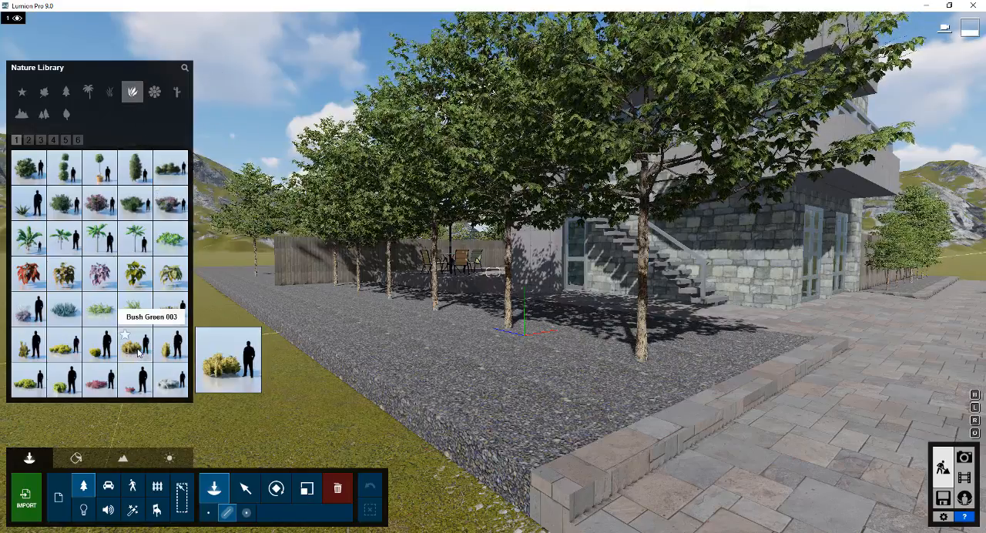
pyautogui.click(42, 140)
pyautogui.click(42, 140)
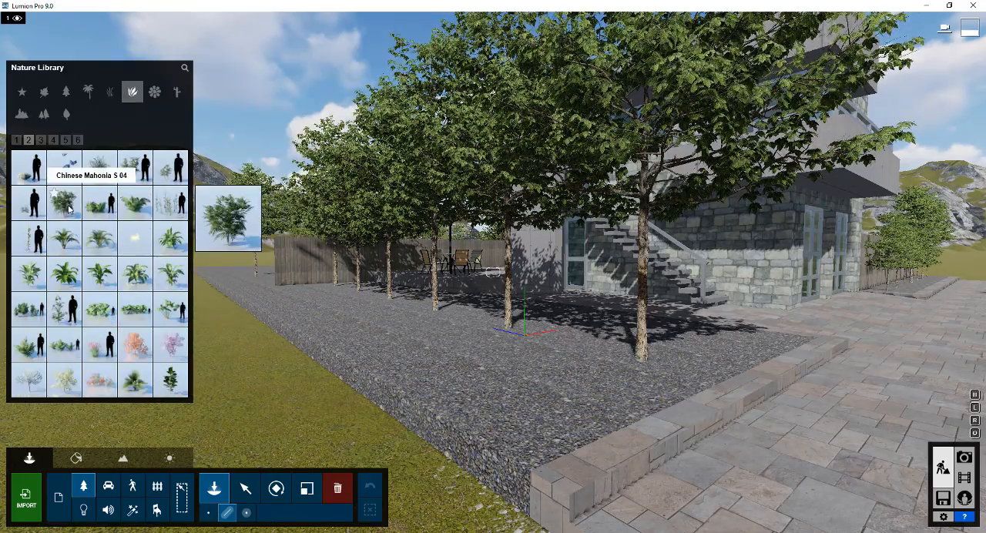
pyautogui.click(52, 140)
pyautogui.click(65, 139)
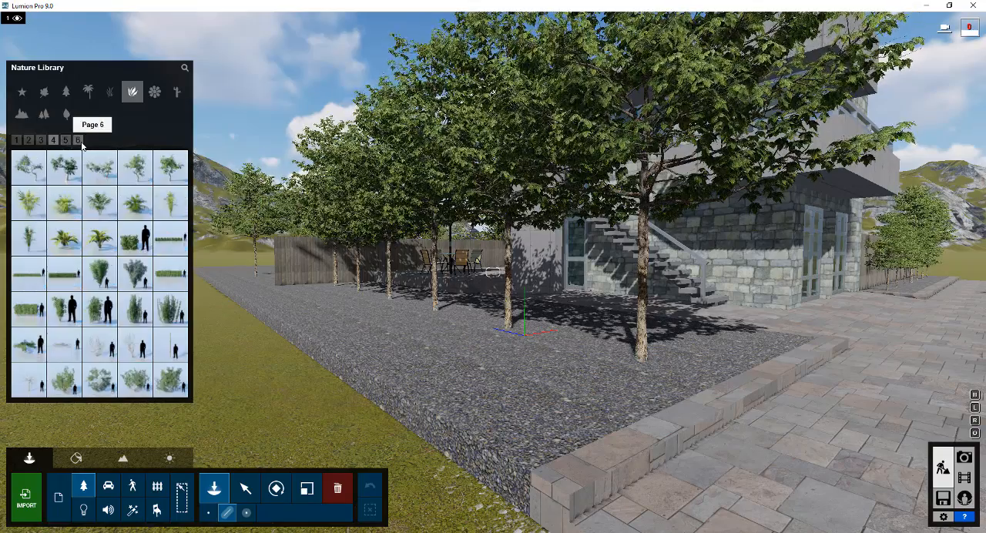
pyautogui.click(77, 141)
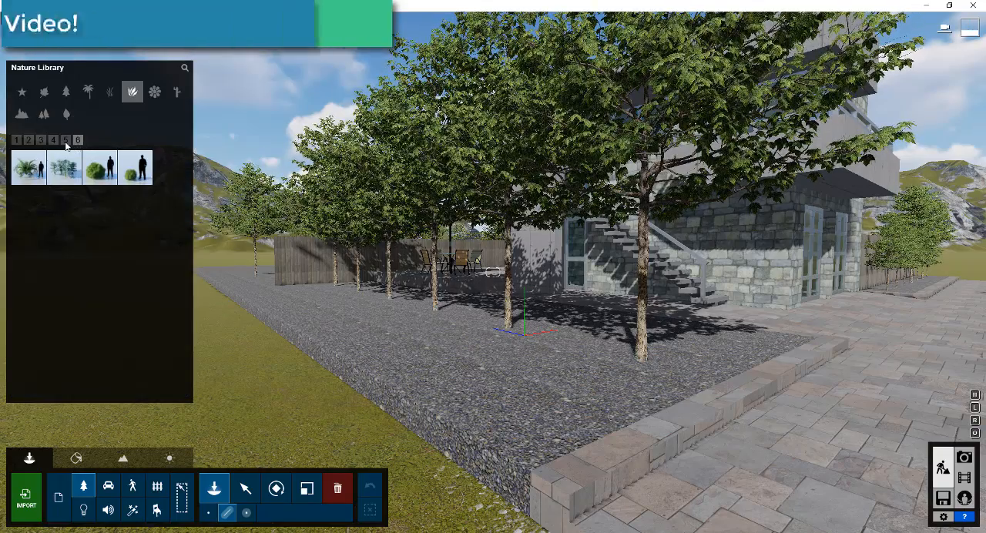
pyautogui.click(66, 140)
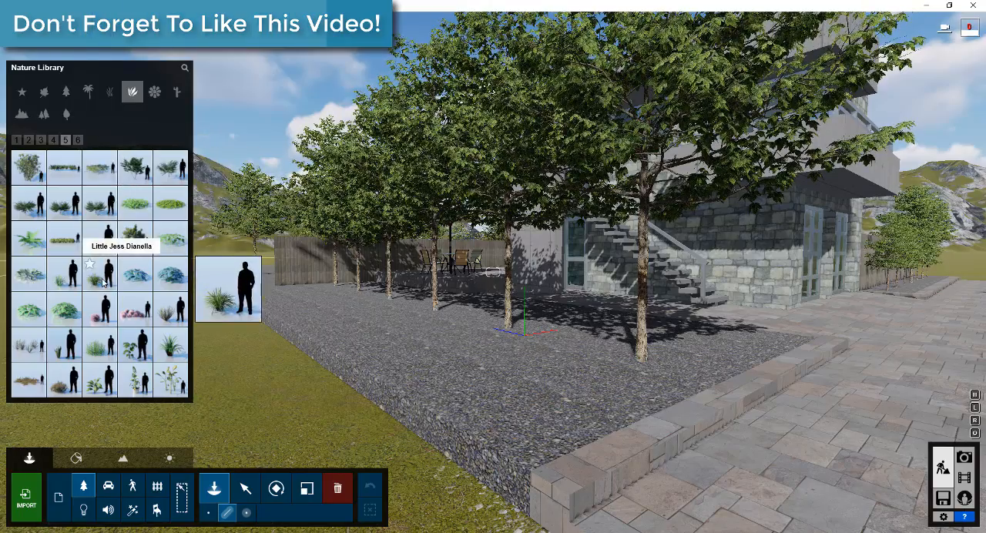
# Mass-place Little Jess Dianella in the gravel bed under the patio trees, and remove the tree varieties and duplicate plant from the mix
pyautogui.click(325, 290)
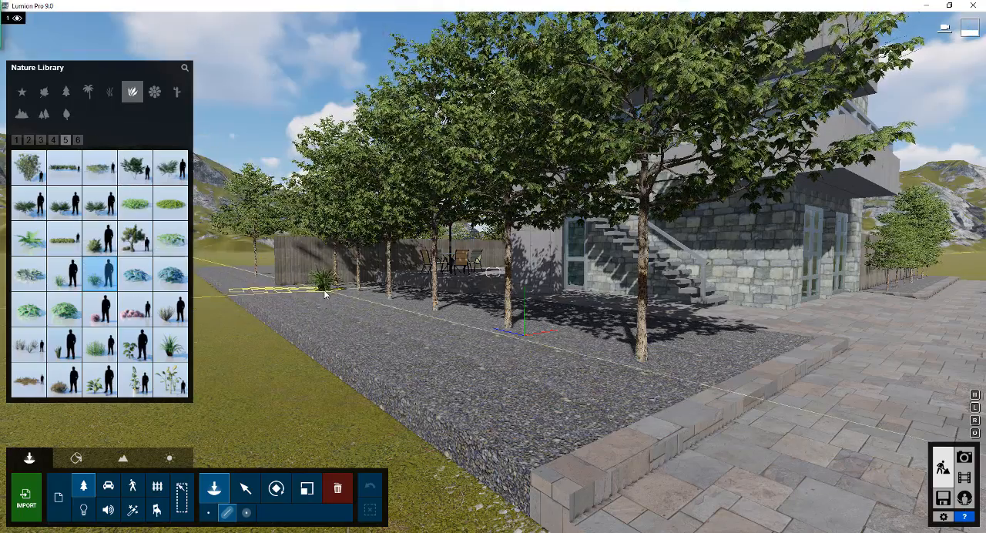
pyautogui.click(498, 361)
pyautogui.click(643, 376)
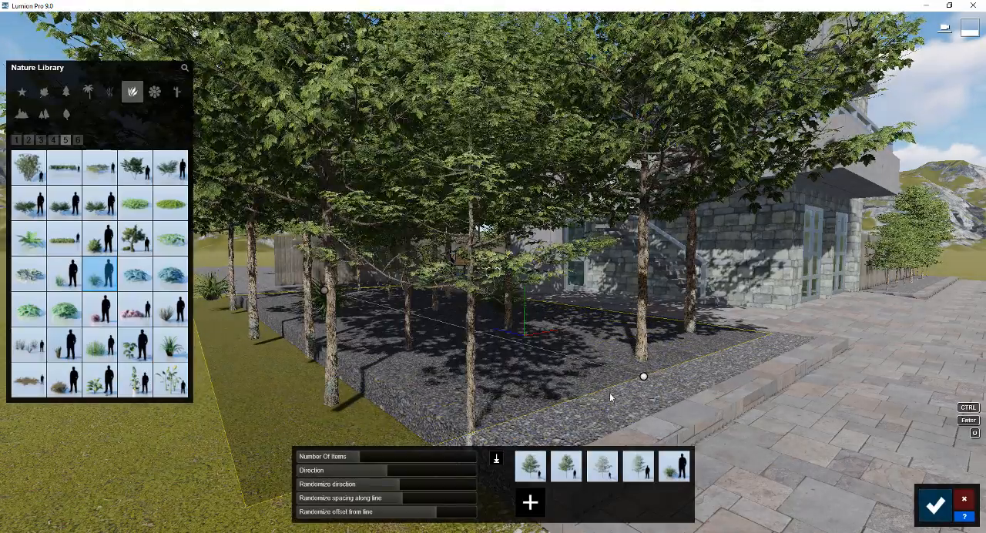
pyautogui.click(573, 460)
pyautogui.click(609, 460)
pyautogui.click(546, 460)
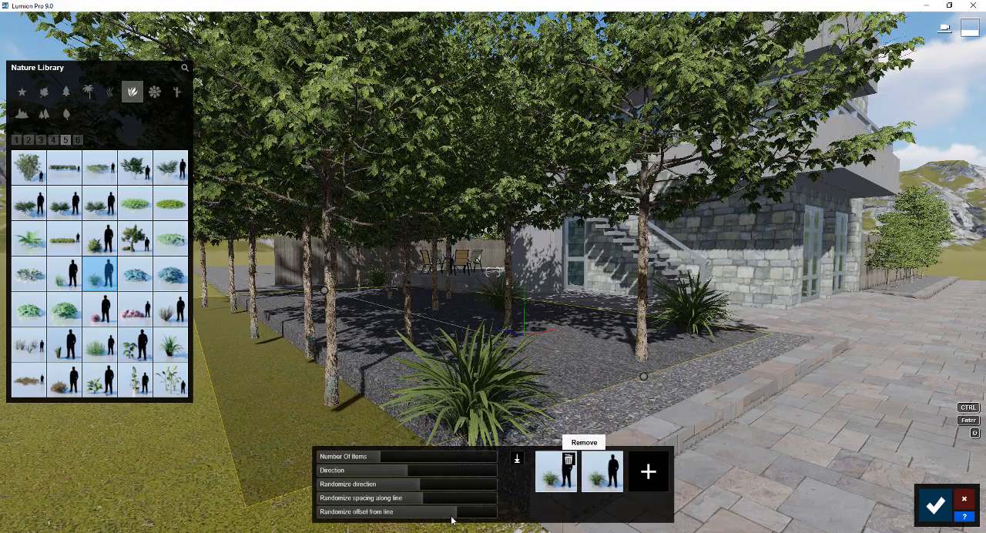
# Reduce the dianella line's randomized offset to keep the plants inside the gravel bed
pyautogui.moveTo(453, 517); pyautogui.dragTo(454, 517)
pyautogui.press('d')
pyautogui.press('s')
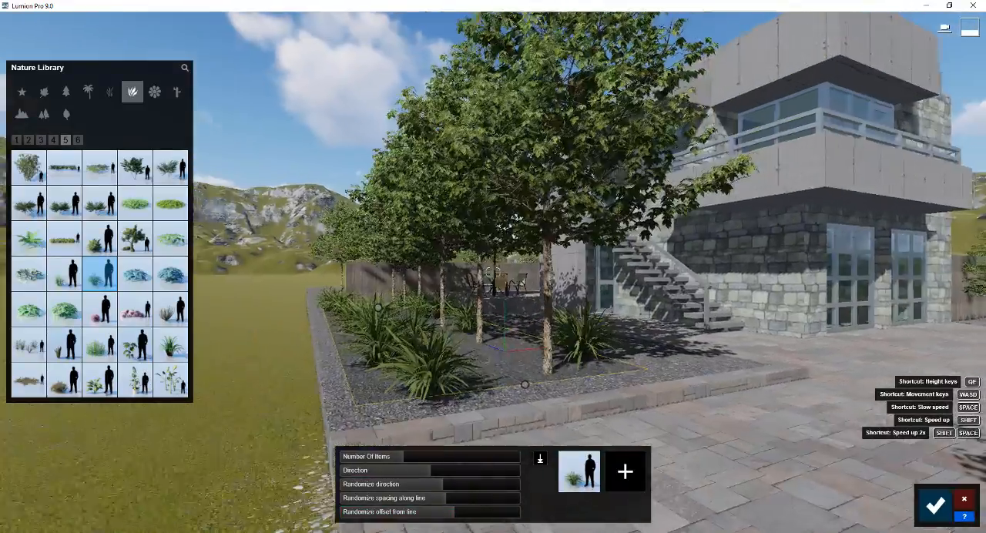
pyautogui.press('w')
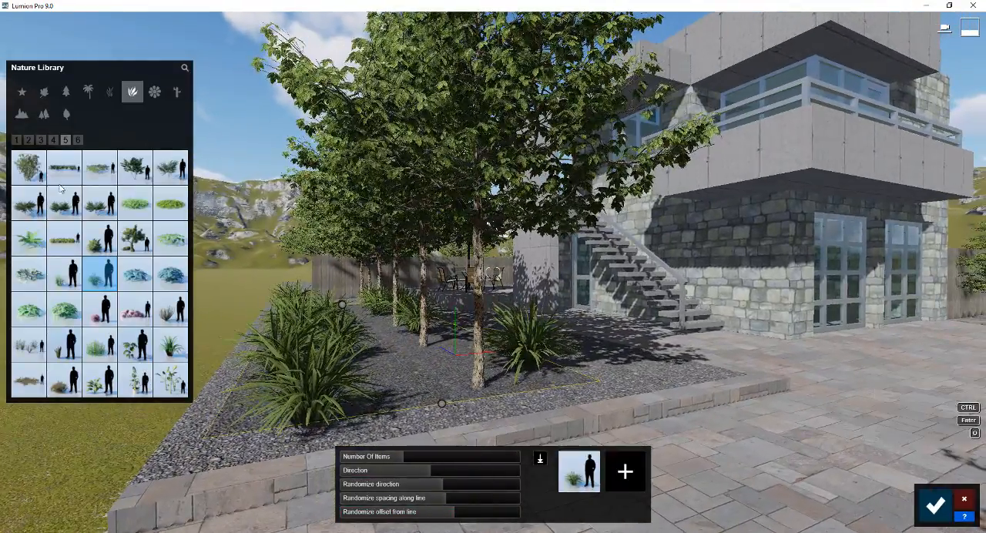
# Add Flax Purple to the dianella mix, raise the number of items slightly, and confirm the placement
pyautogui.click(53, 139)
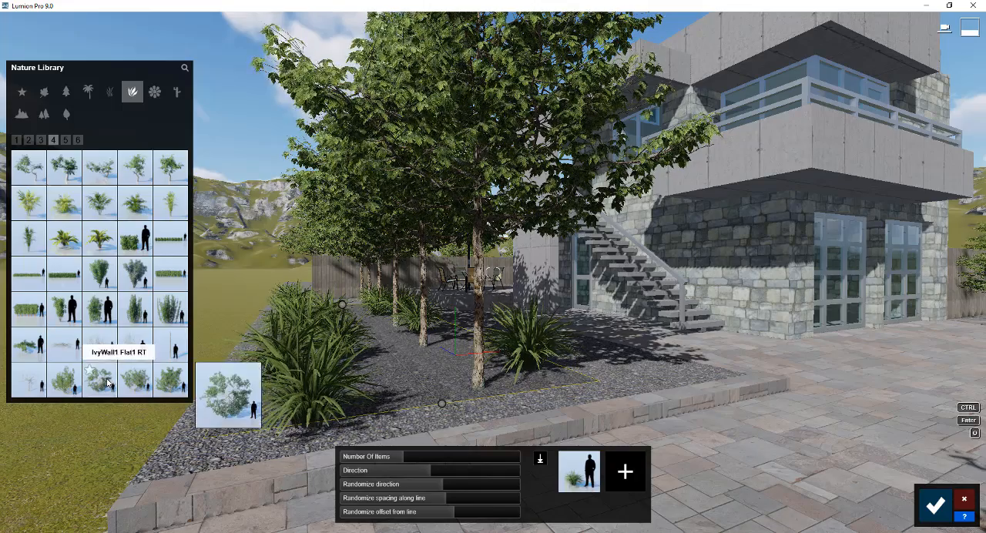
pyautogui.click(41, 140)
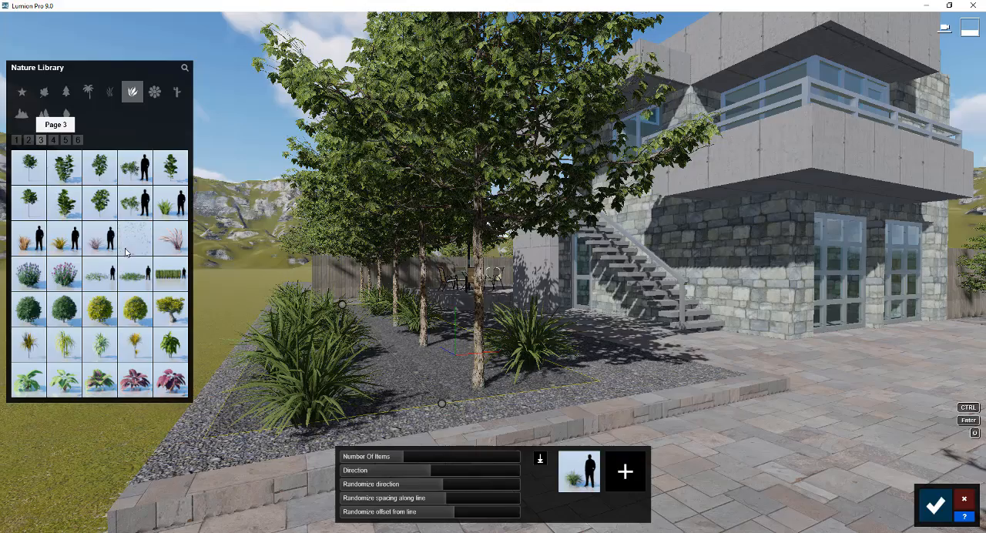
pyautogui.moveTo(105, 242)
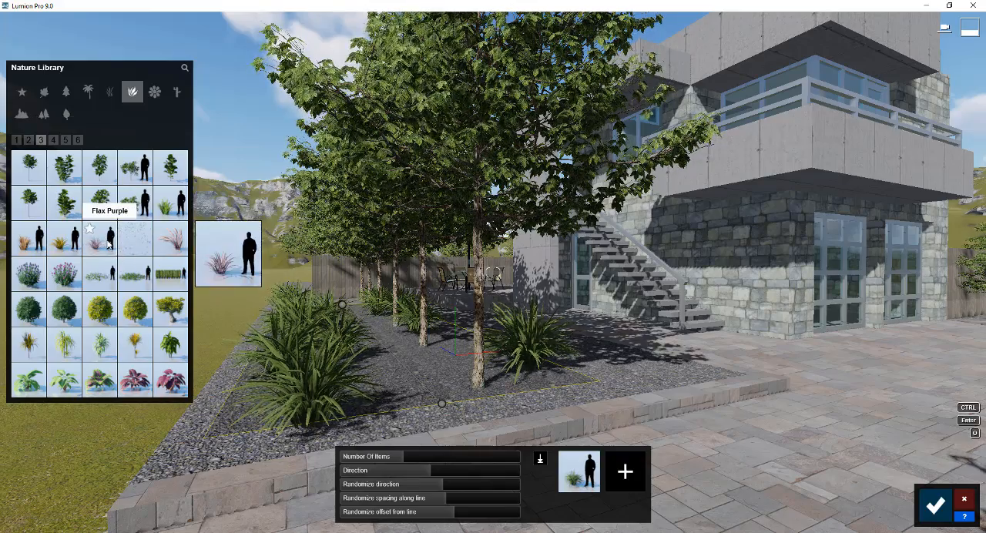
pyautogui.click(108, 244)
pyautogui.click(626, 472)
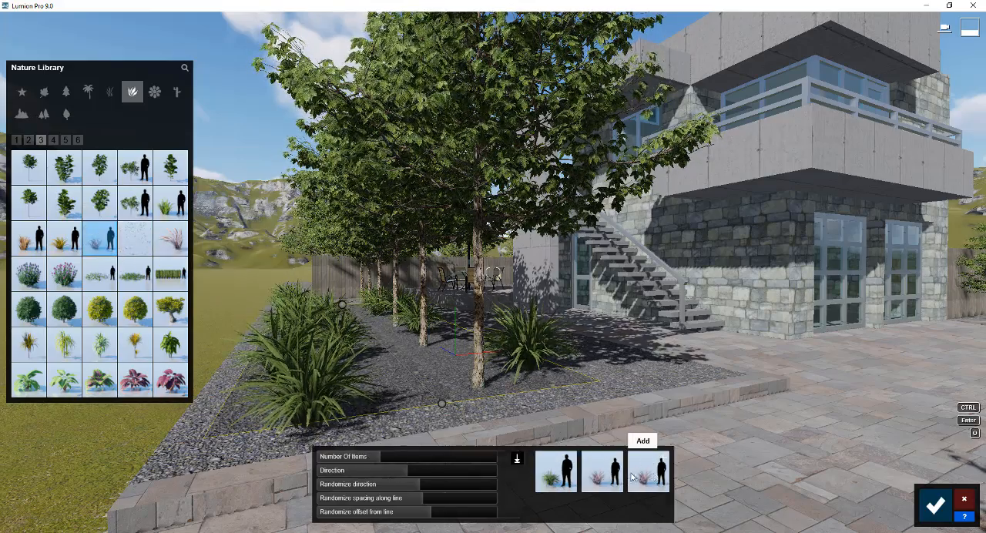
pyautogui.click(386, 456)
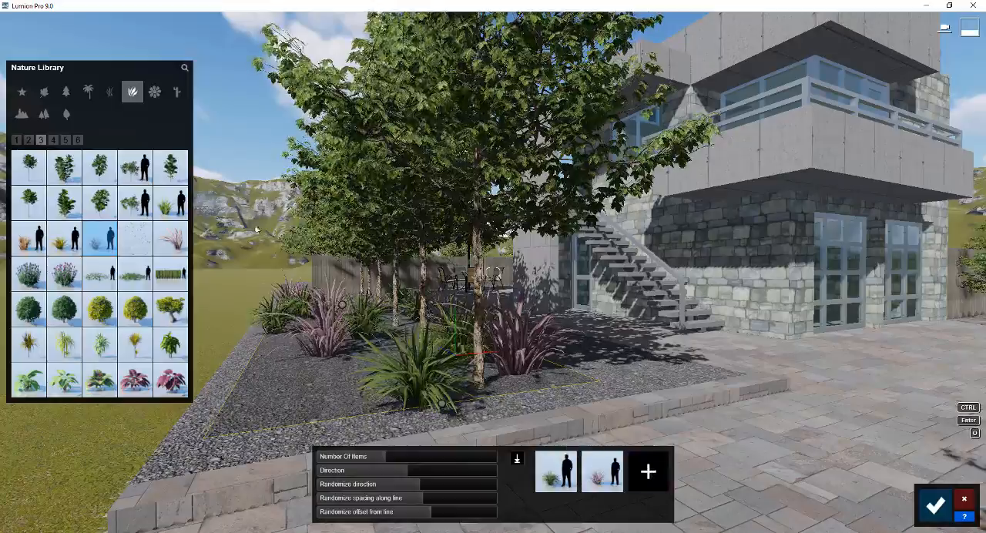
pyautogui.click(935, 505)
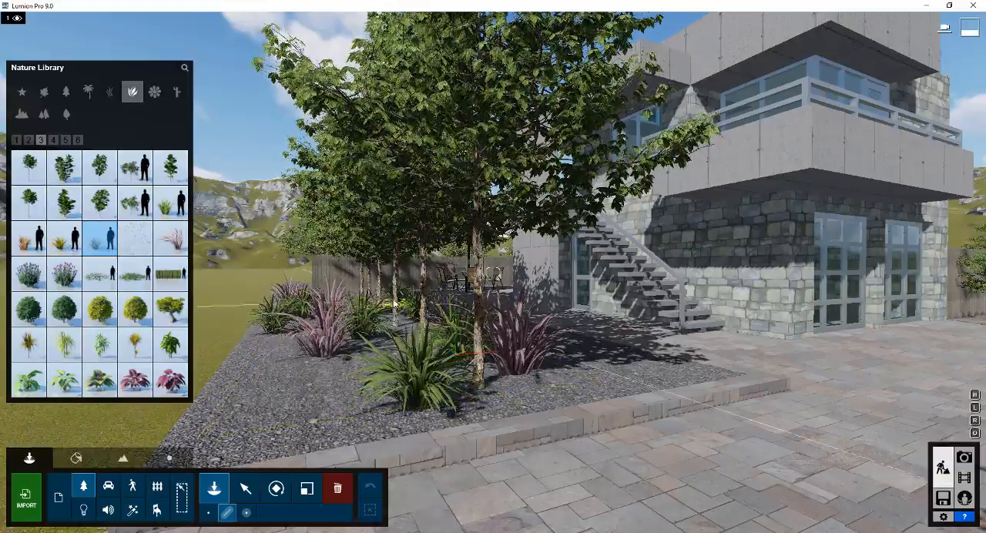
# Mass-place the dianella and Flax Purple mix in the gravel bed across the driveway with a randomized offset of 1.1, and confirm it
pyautogui.moveTo(395, 305); pyautogui.dragTo(396, 320, button='right')
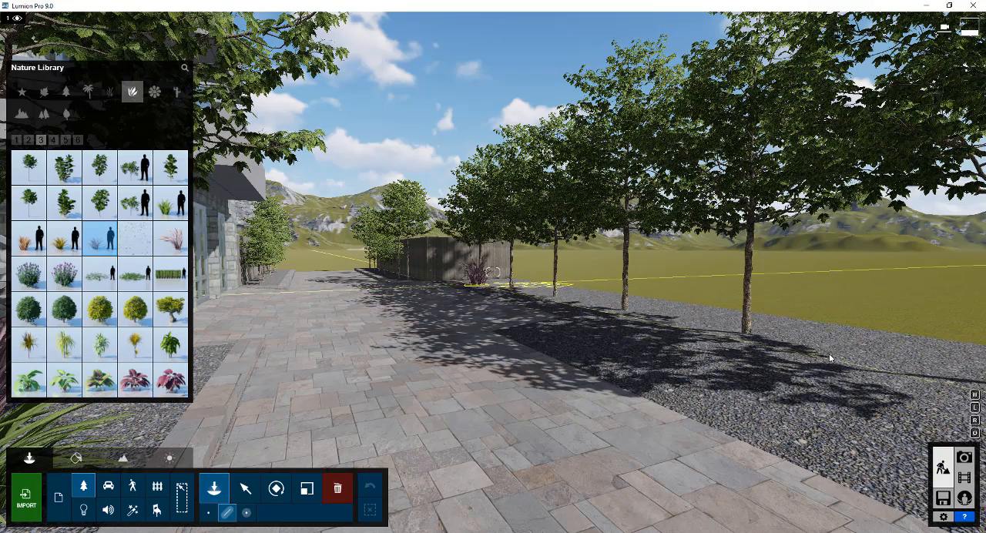
pyautogui.click(830, 358)
pyautogui.moveTo(830, 357); pyautogui.dragTo(821, 360, button='right')
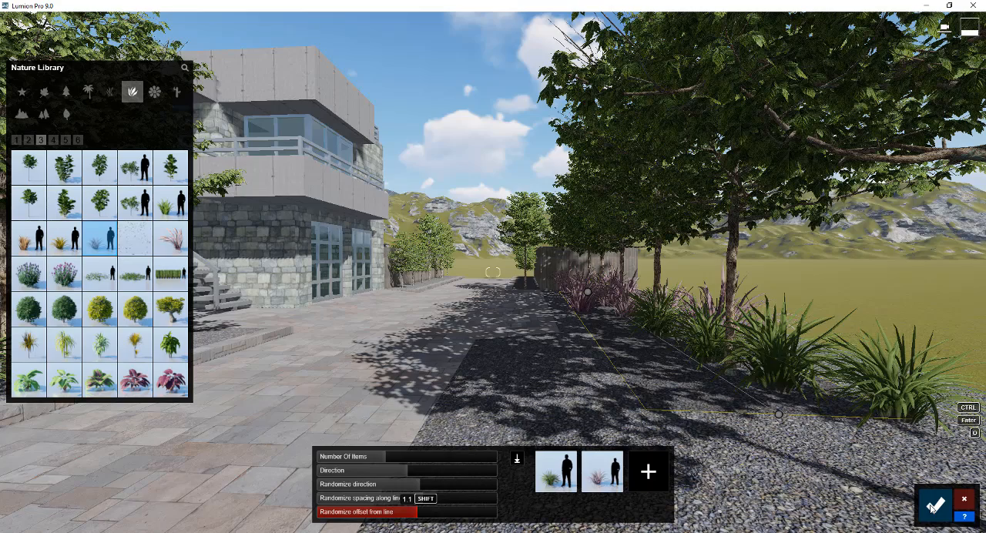
pyautogui.click(933, 506)
# Mass-place a large stone with the existing plant mix in the gravel bed under the patio trees, and lower the number of items
pyautogui.moveTo(543, 337); pyautogui.dragTo(362, 329, button='right')
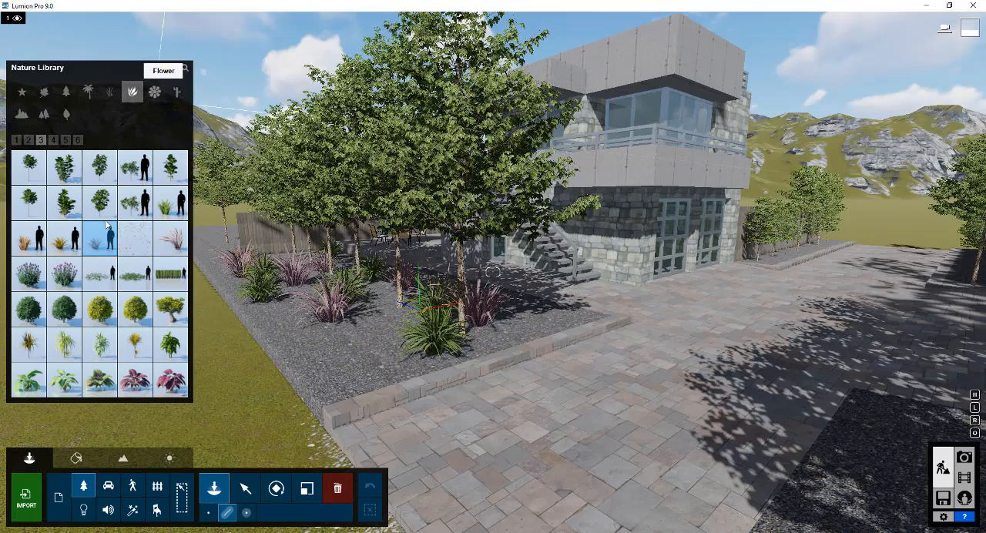
pyautogui.click(22, 113)
pyautogui.click(64, 274)
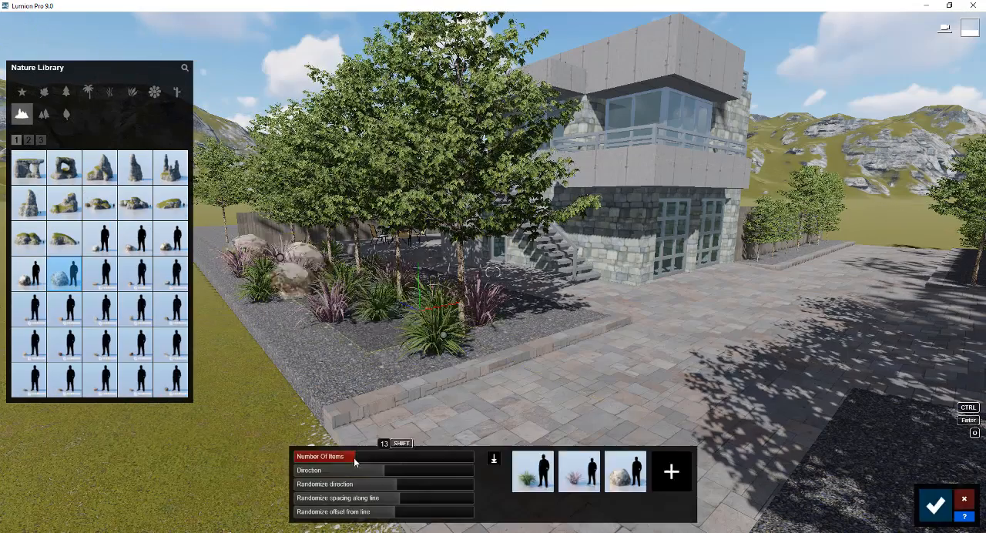
pyautogui.moveTo(355, 463); pyautogui.dragTo(344, 462)
# Remove both plants from the rock mix, add two smaller stones to it, and confirm the placement
pyautogui.click(550, 456)
pyautogui.click(574, 456)
pyautogui.click(101, 239)
pyautogui.click(171, 238)
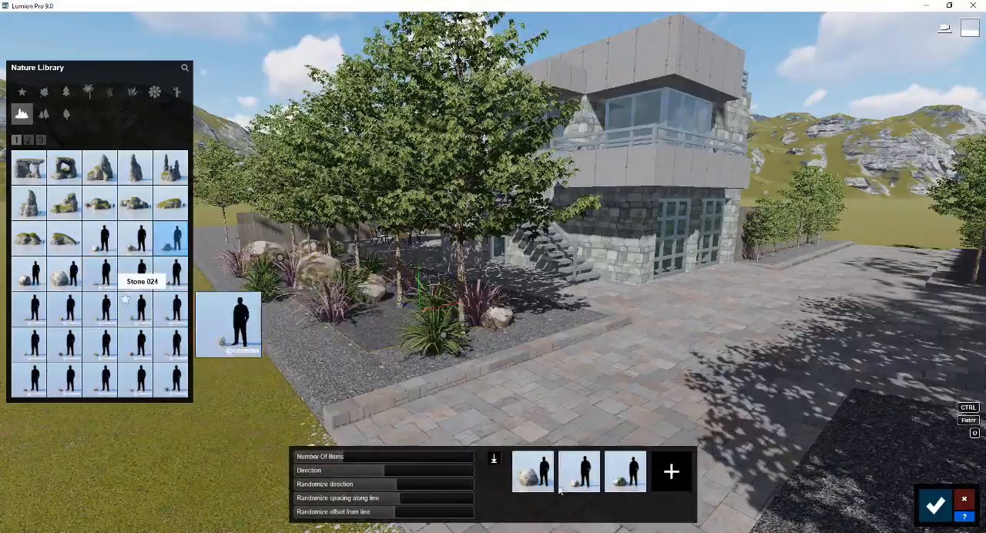
pyautogui.click(935, 505)
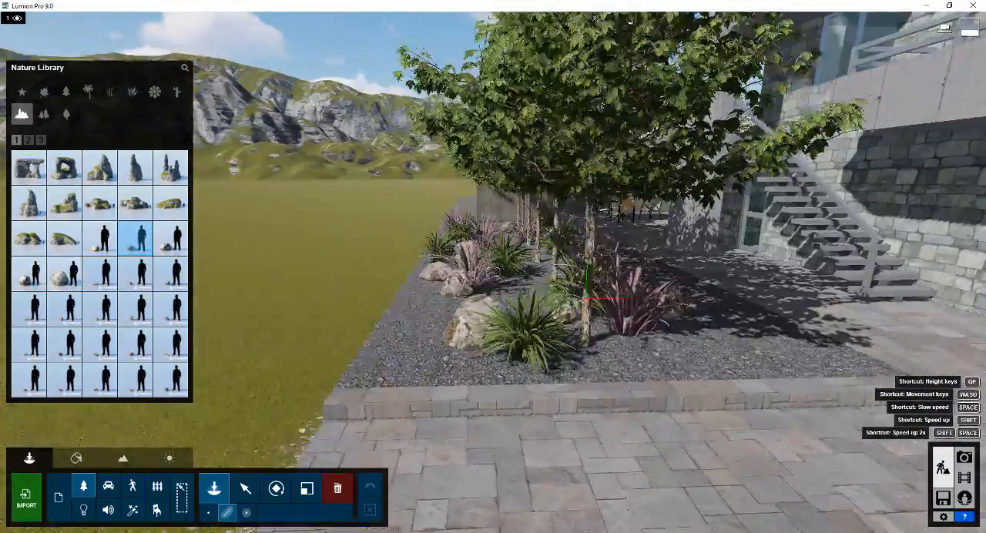
# Place a single SUV HD 004 on the paved driveway in front of the garage, cancelling the line placement
pyautogui.press('d')
pyautogui.moveTo(498, 273); pyautogui.dragTo(494, 271, button='right')
pyautogui.press('s')
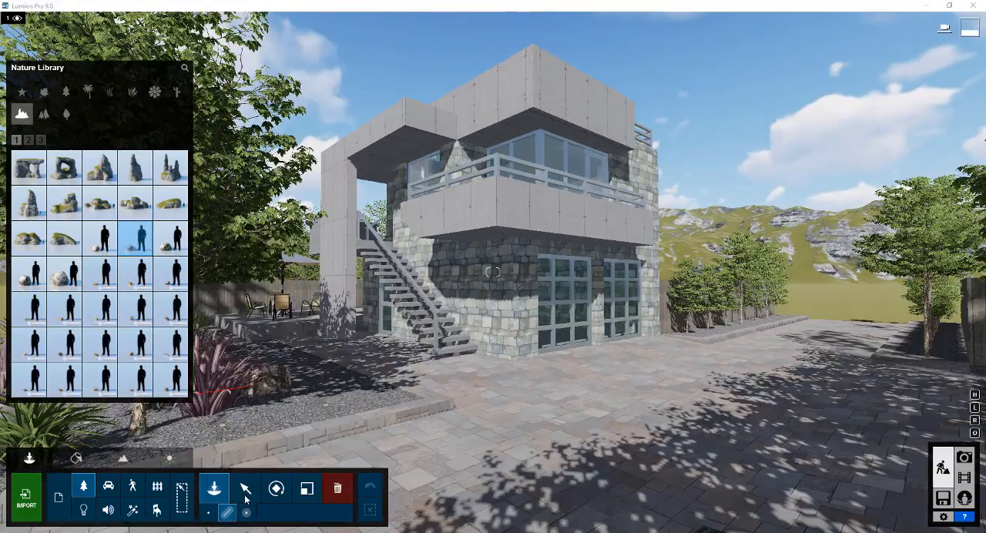
pyautogui.click(110, 488)
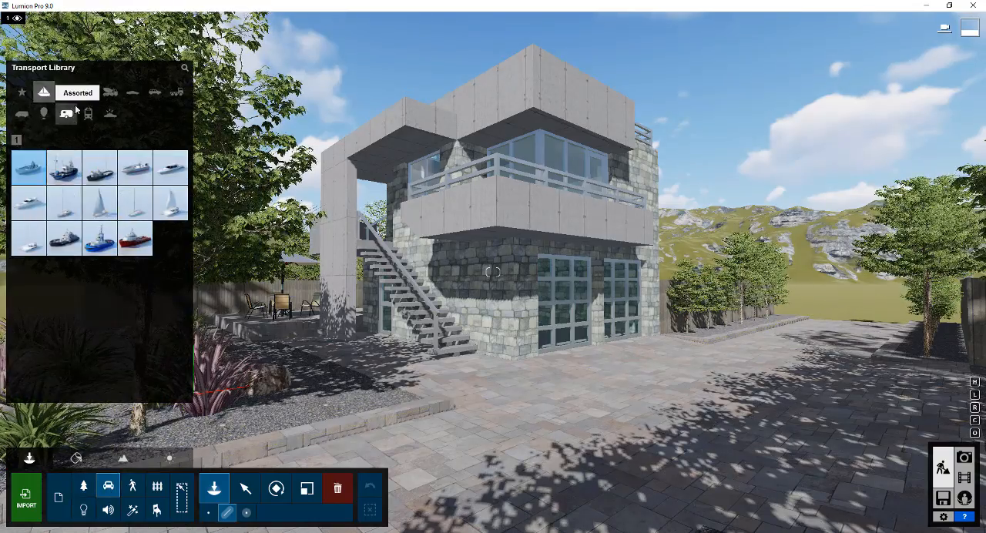
pyautogui.click(133, 92)
pyautogui.click(155, 92)
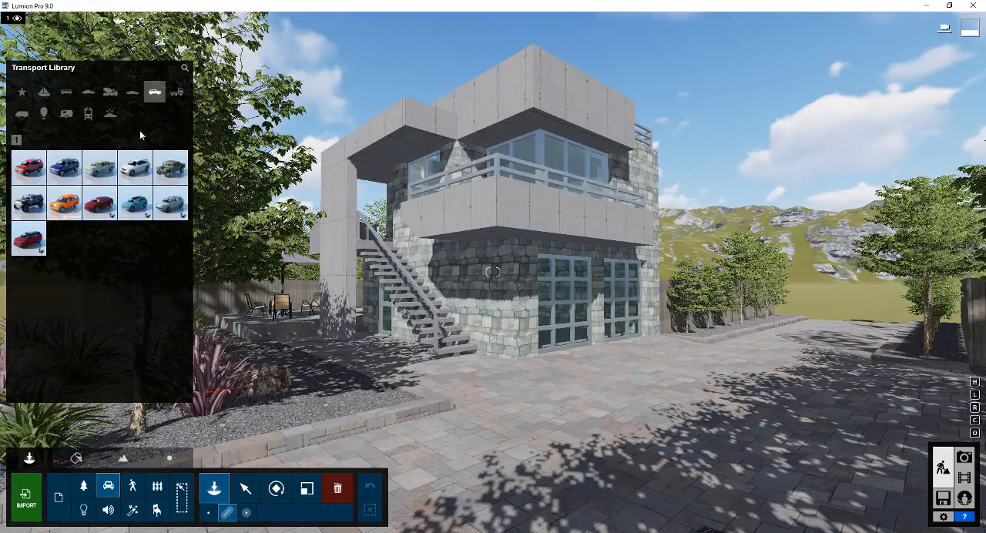
pyautogui.click(168, 210)
pyautogui.click(600, 373)
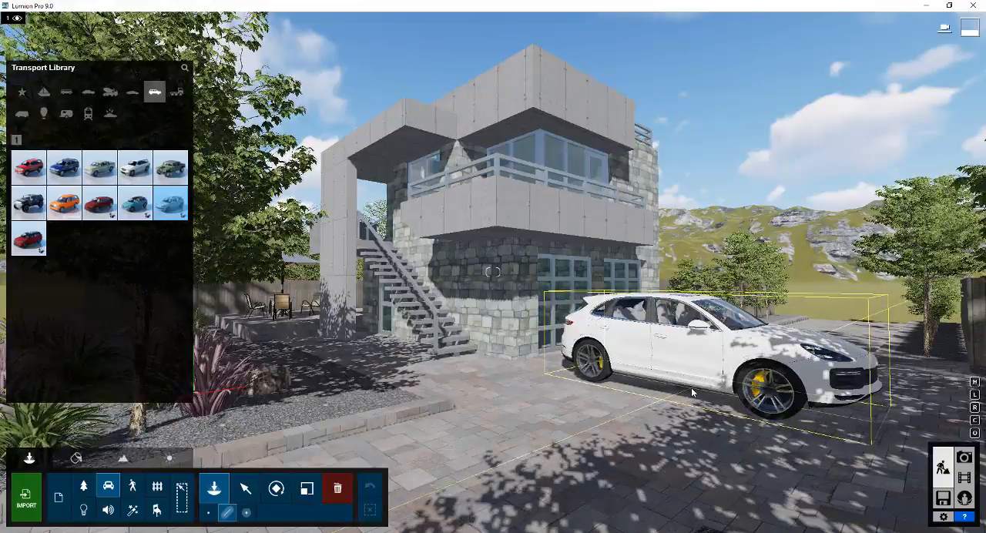
pyautogui.press('s')
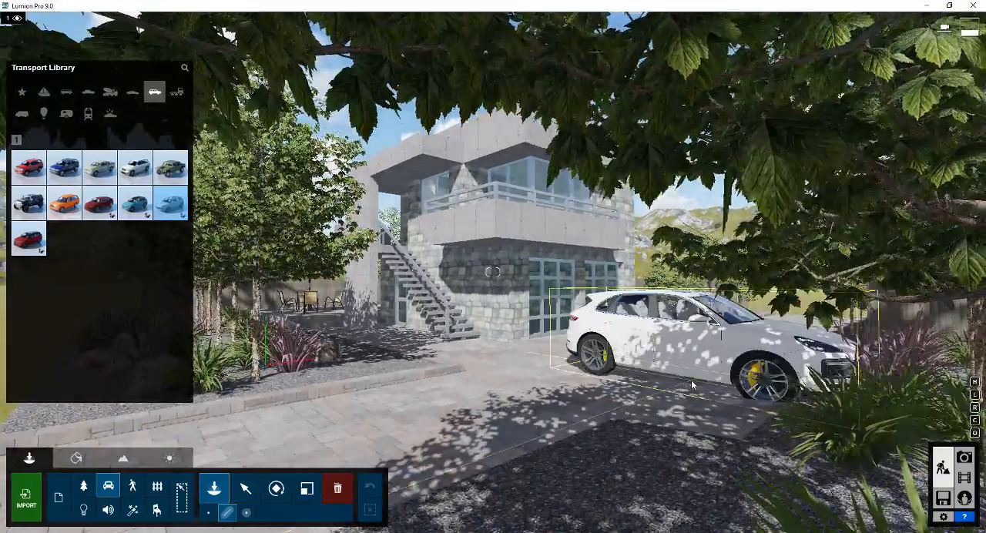
pyautogui.press('w')
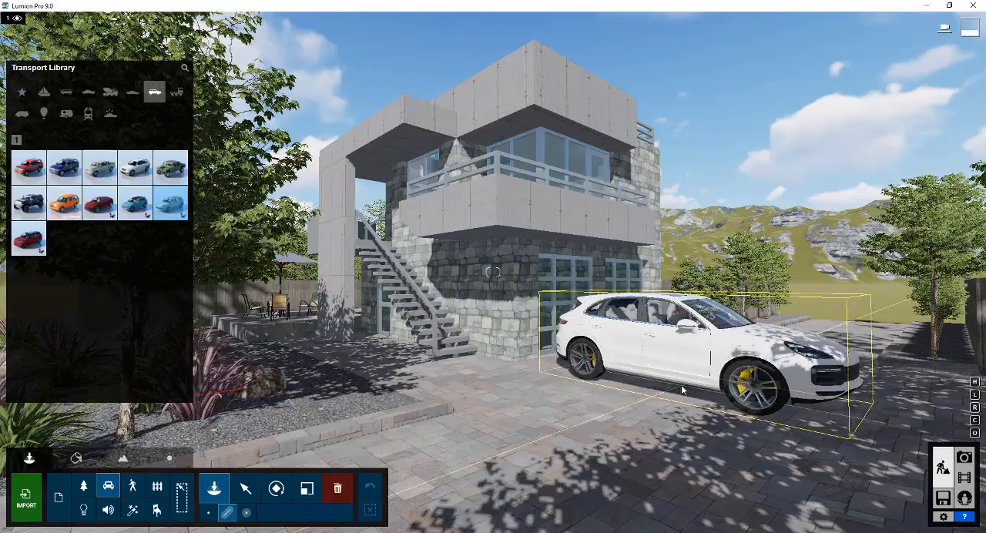
pyautogui.click(682, 387)
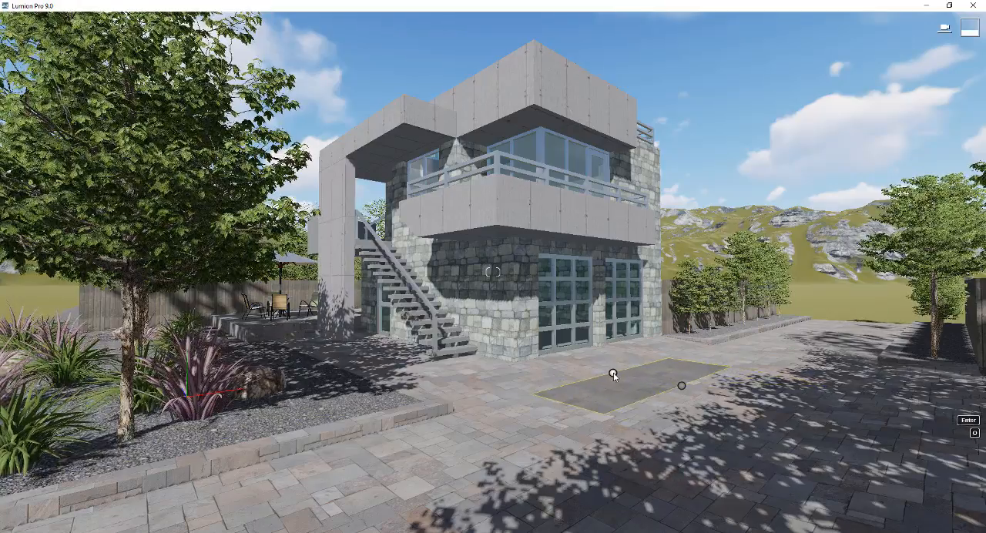
pyautogui.press('Escape')
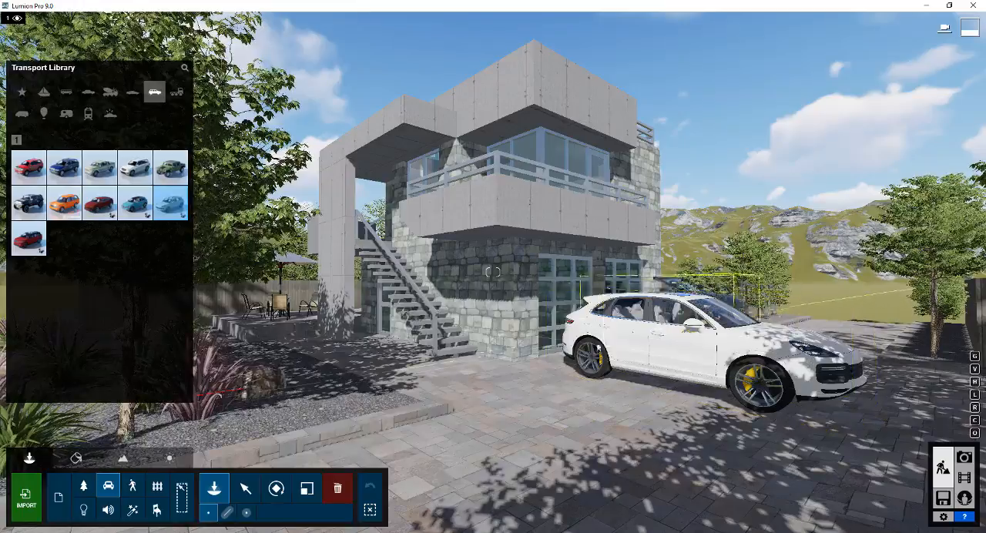
# Scale the SUV down to suit the garage and driveway
pyautogui.click(307, 490)
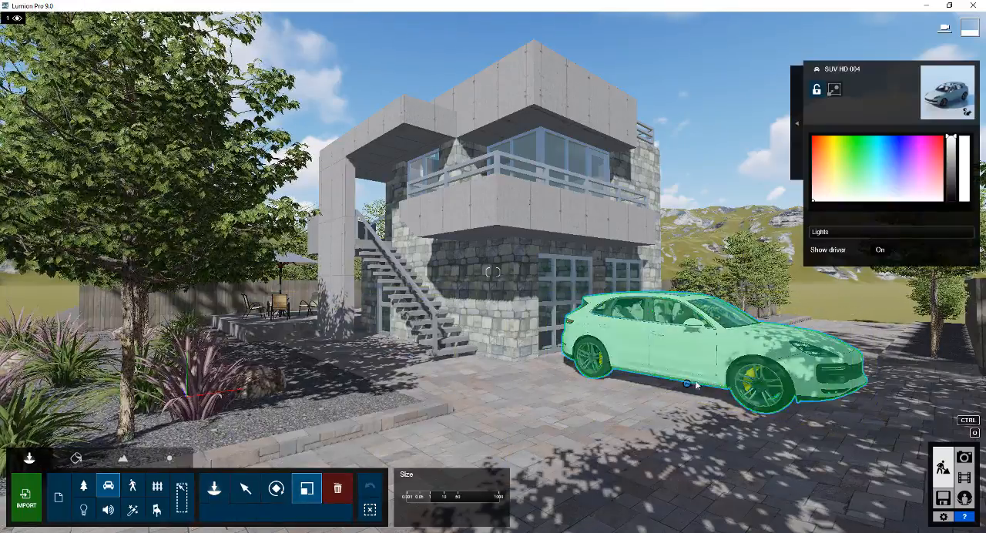
pyautogui.moveTo(687, 384); pyautogui.dragTo(687, 409)
pyautogui.press('w')
pyautogui.moveTo(687, 409); pyautogui.dragTo(725, 447, button='right')
pyautogui.press('s')
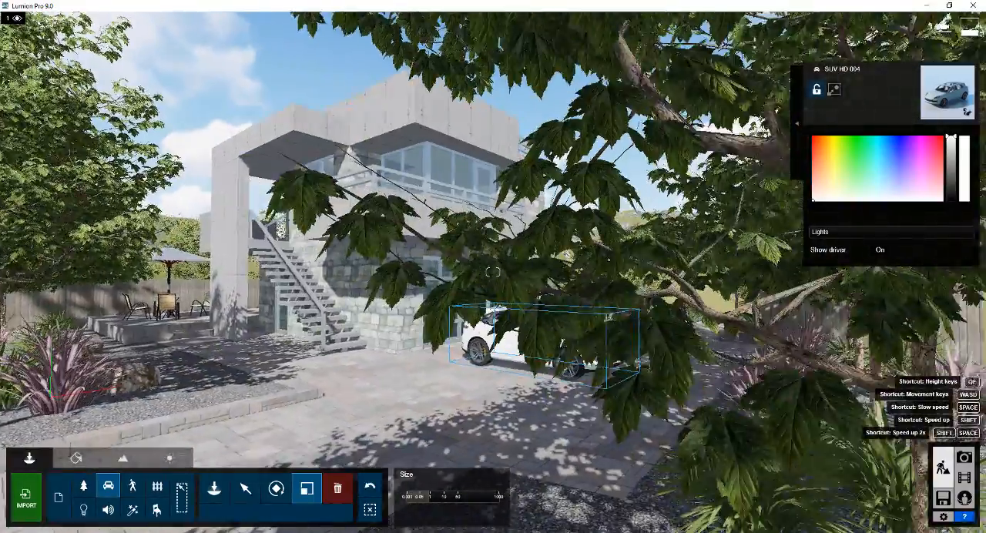
pyautogui.press('w')
pyautogui.moveTo(590, 324); pyautogui.dragTo(583, 330, button='right')
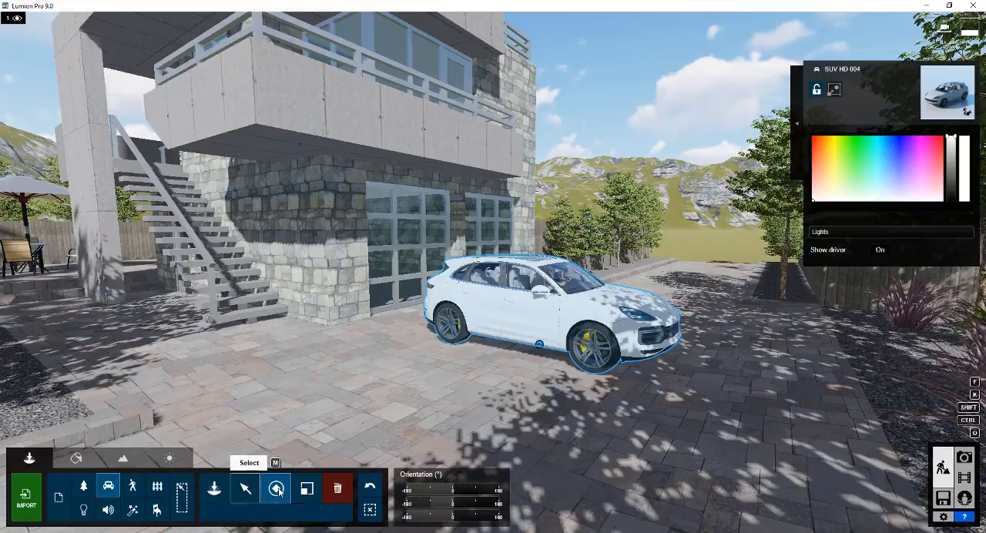
# Rotate the SUV so it points away along the driveway with its rear toward the gravel bed in the foreground
pyautogui.click(276, 488)
pyautogui.moveTo(539, 343); pyautogui.dragTo(626, 315)
pyautogui.press('s')
pyautogui.moveTo(626, 316); pyautogui.dragTo(551, 298, button='right')
pyautogui.press('w')
pyautogui.press('s')
pyautogui.press('a')
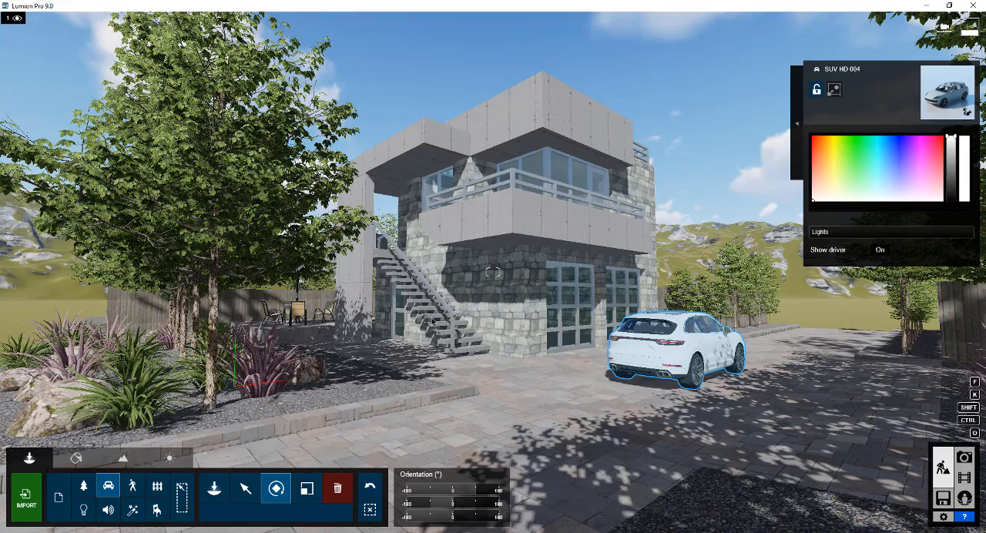
# Switch to SketchUp and push/pull the driveway's end face outward about 29' 7" beyond the site edge
pyautogui.hotkey('alt', 'Tab')
pyautogui.scroll(-3, 433, 322)
pyautogui.moveTo(633, 303)
pyautogui.mouseDown(button='middle')
pyautogui.moveTo(308, 328)
pyautogui.moveTo(139, 306)
pyautogui.mouseUp(button='middle')
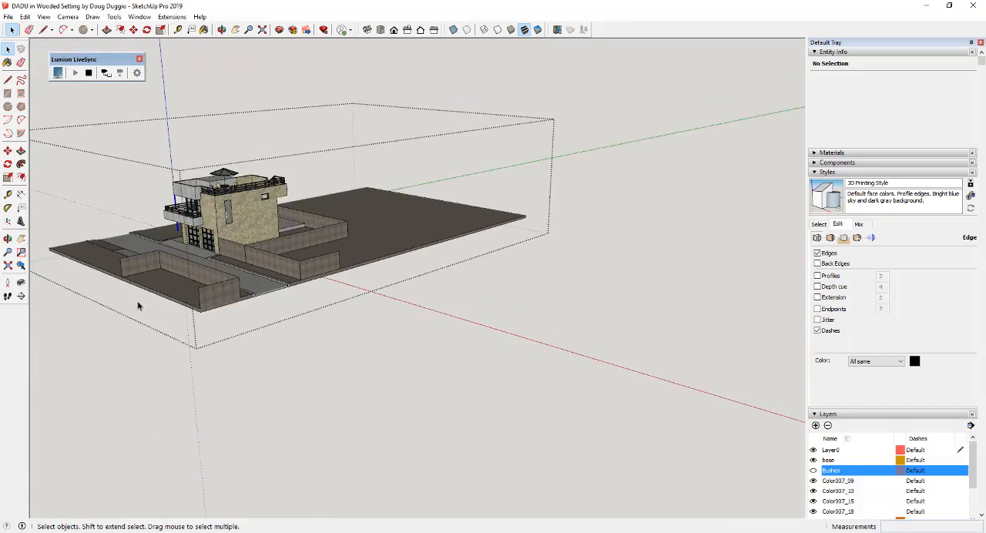
pyautogui.scroll(8, 316, 294)
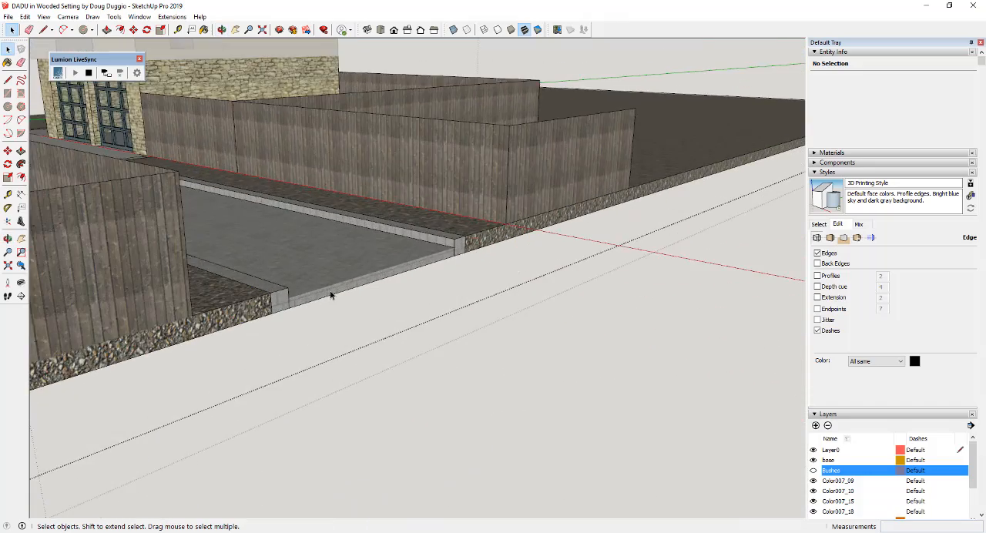
pyautogui.press('p')
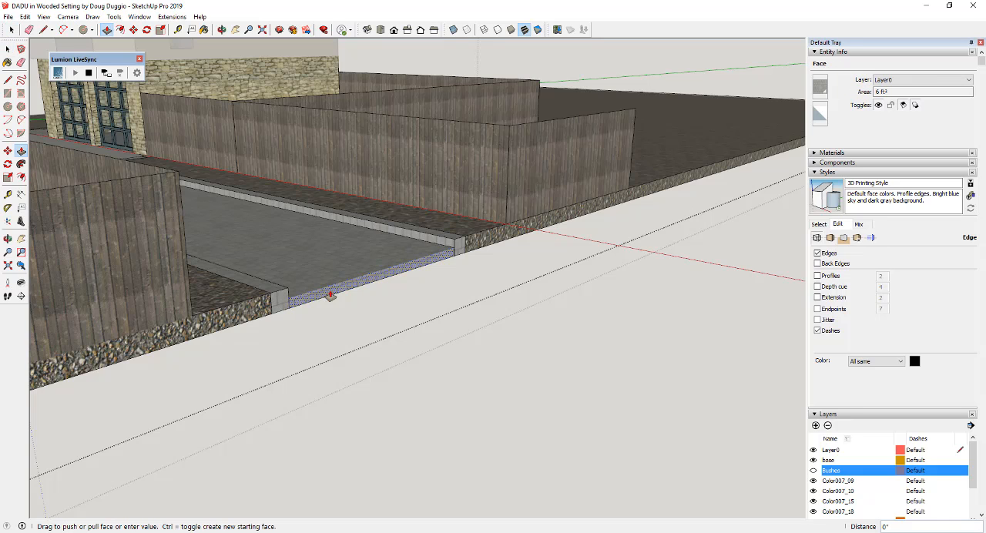
pyautogui.click(332, 295)
pyautogui.scroll(-4, 493, 330)
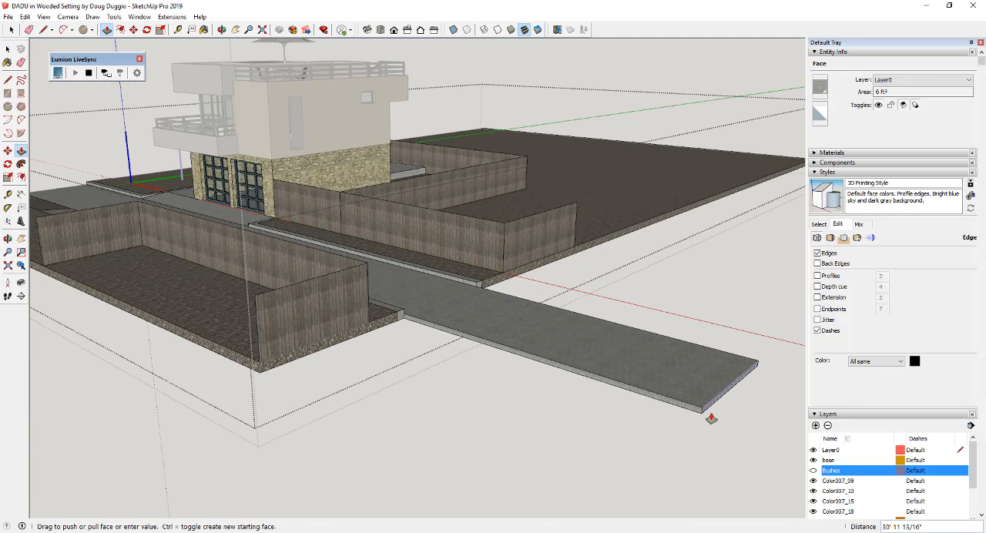
pyautogui.click(684, 404)
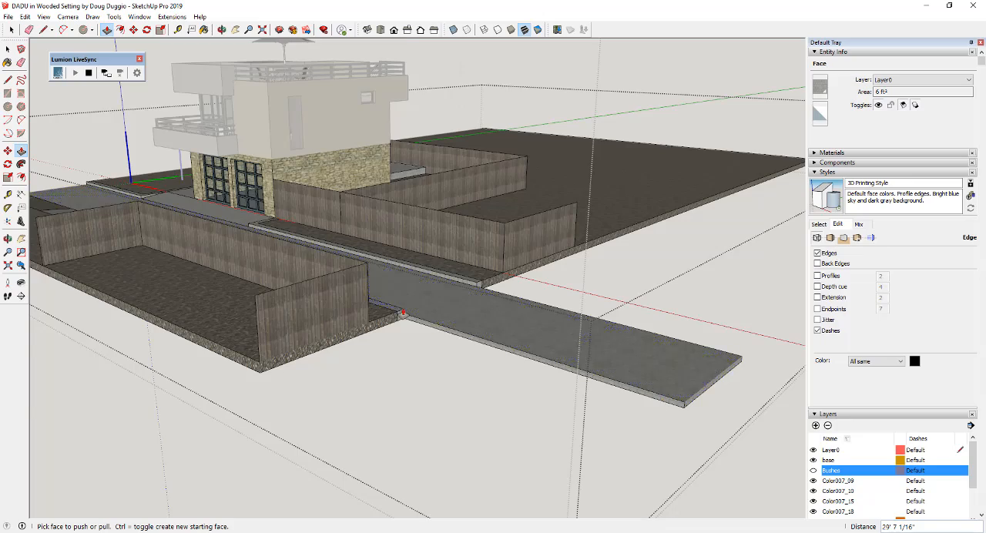
# Push/pull the end face of the outer curb to the end of the extended driveway
pyautogui.scroll(3, 402, 314)
pyautogui.click(402, 318)
pyautogui.scroll(-2, 462, 339)
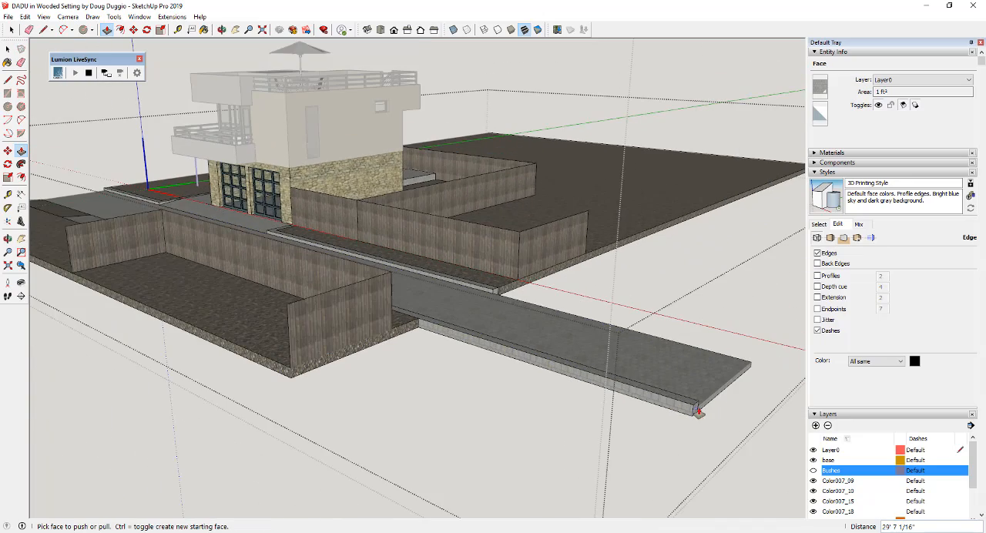
pyautogui.moveTo(710, 414); pyautogui.dragTo(385, 318, button='middle')
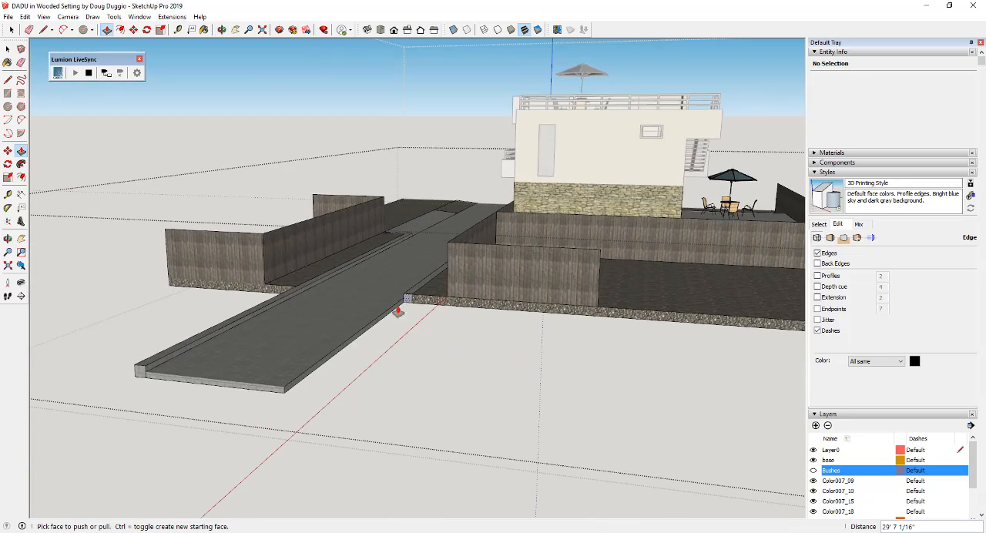
# Split off a driveway-wide section at the end of the extension's side face and pull it out about 30' as a side branch
pyautogui.press('space')
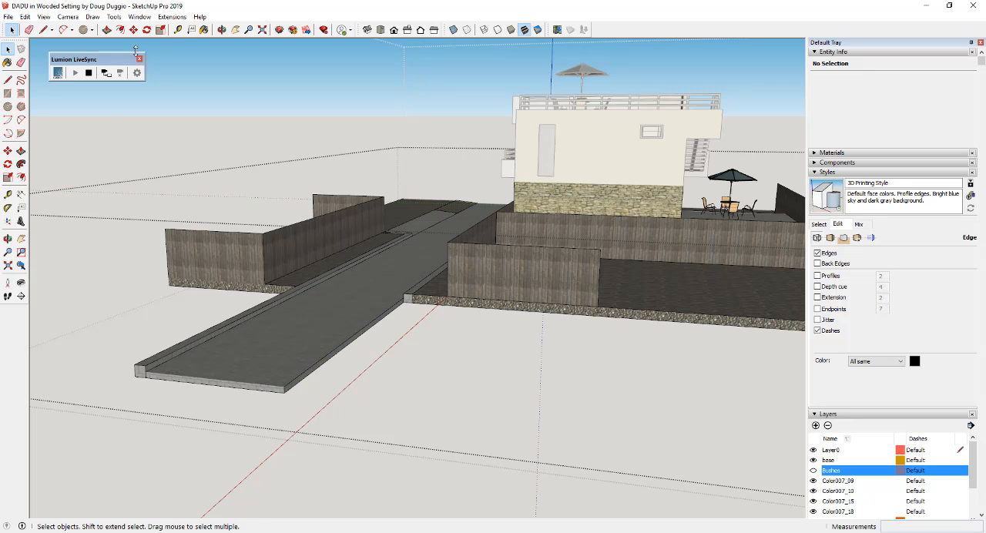
pyautogui.click(179, 354)
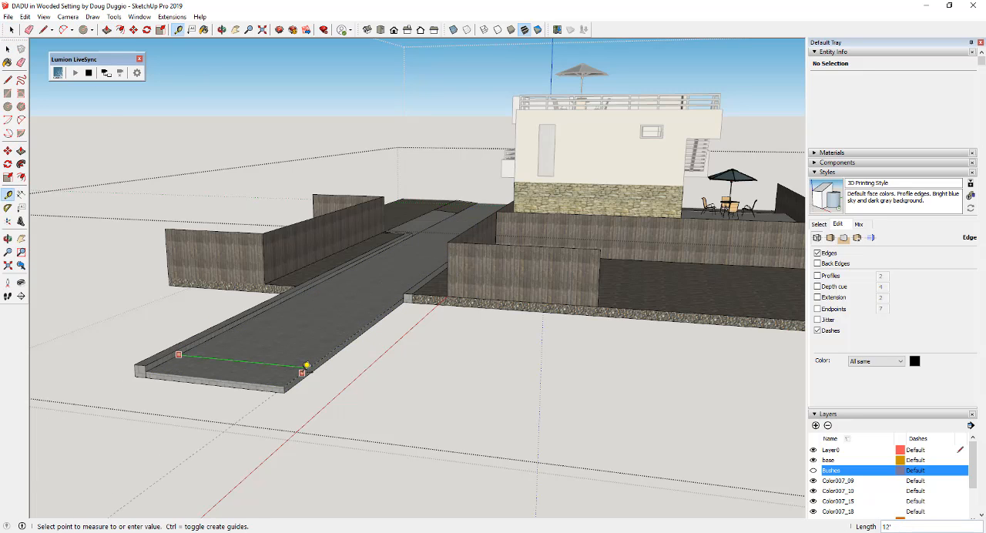
pyautogui.press('space')
pyautogui.press('l')
pyautogui.scroll(3, 308, 394)
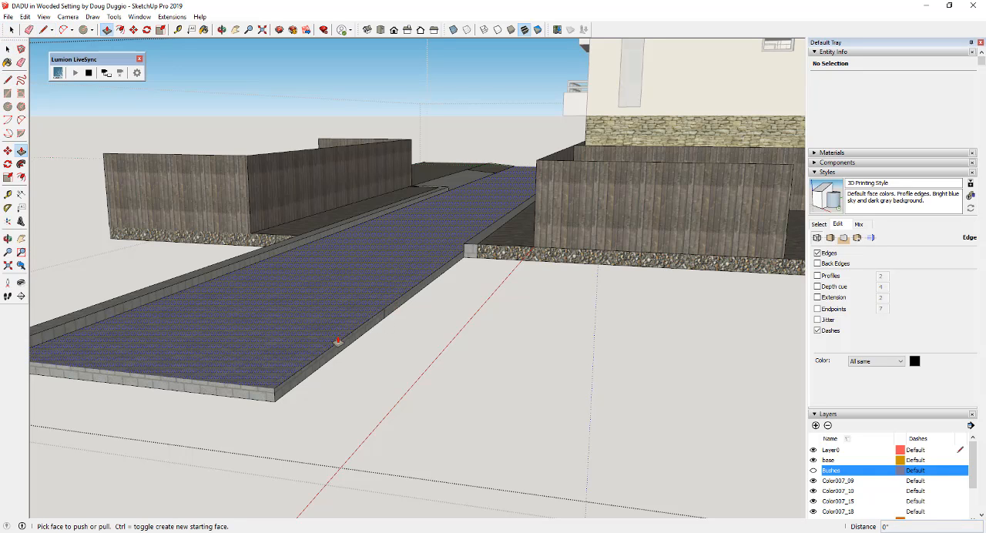
pyautogui.click(330, 355)
pyautogui.scroll(-5, 369, 362)
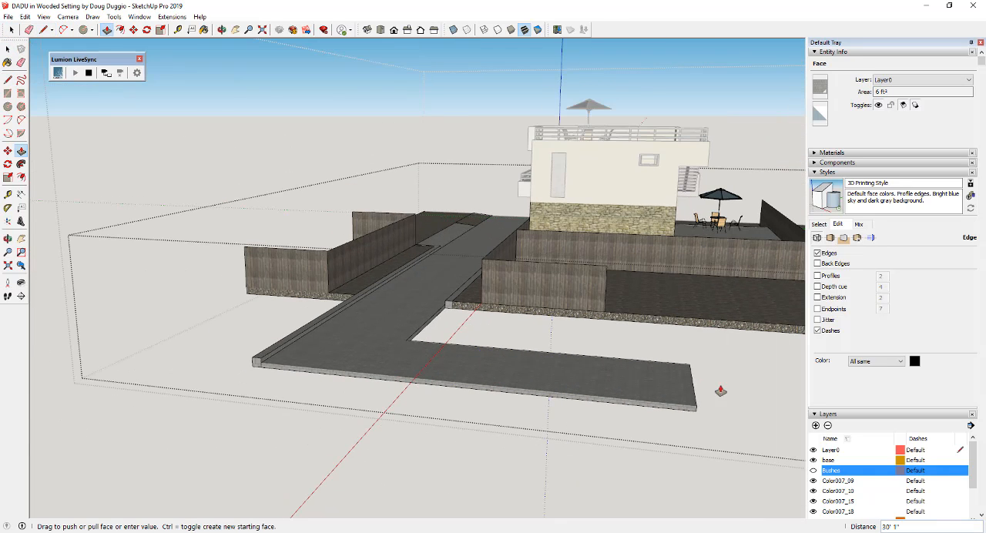
pyautogui.press('space')
# Push/pull the end face of the inner curb about 17' 7" forward to meet the driveway's side branch
pyautogui.scroll(5, 462, 326)
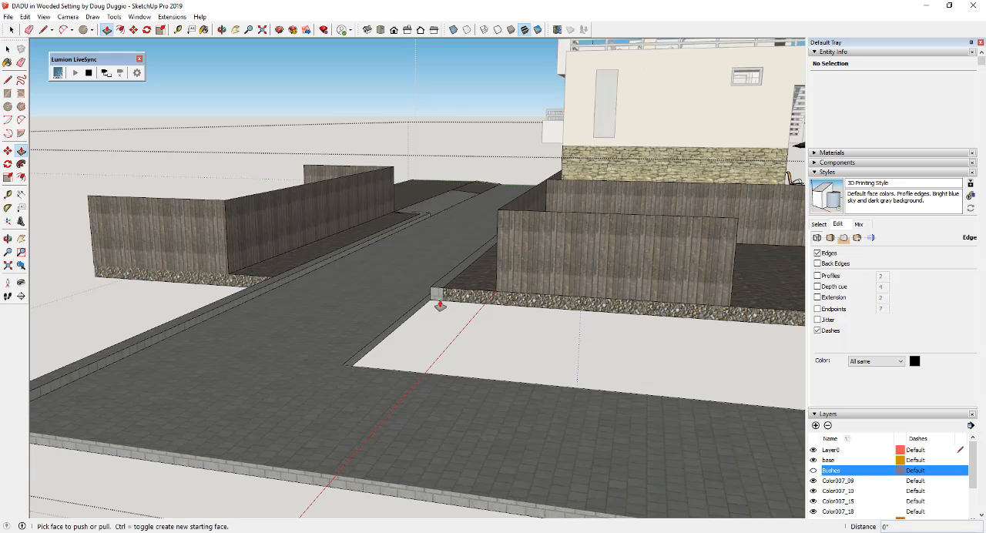
pyautogui.moveTo(433, 298); pyautogui.dragTo(342, 368)
pyautogui.scroll(5, 343, 366)
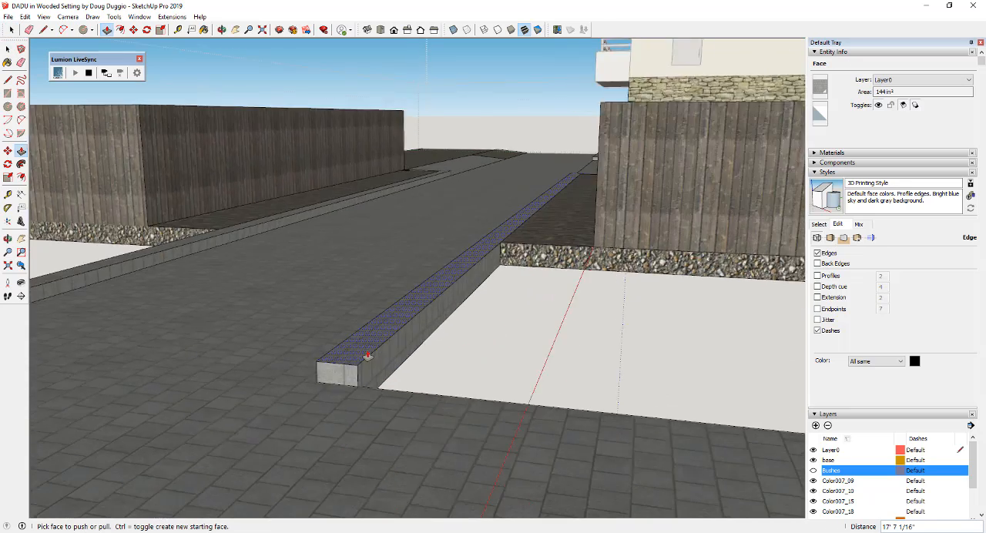
# Rotate the inner curb's end outline onto its side face at the corner, and delete the outline's bottom edge
pyautogui.press('q')
pyautogui.click(394, 329)
pyautogui.press('space')
pyautogui.moveTo(395, 329); pyautogui.dragTo(236, 337, button='middle')
pyautogui.click(237, 336)
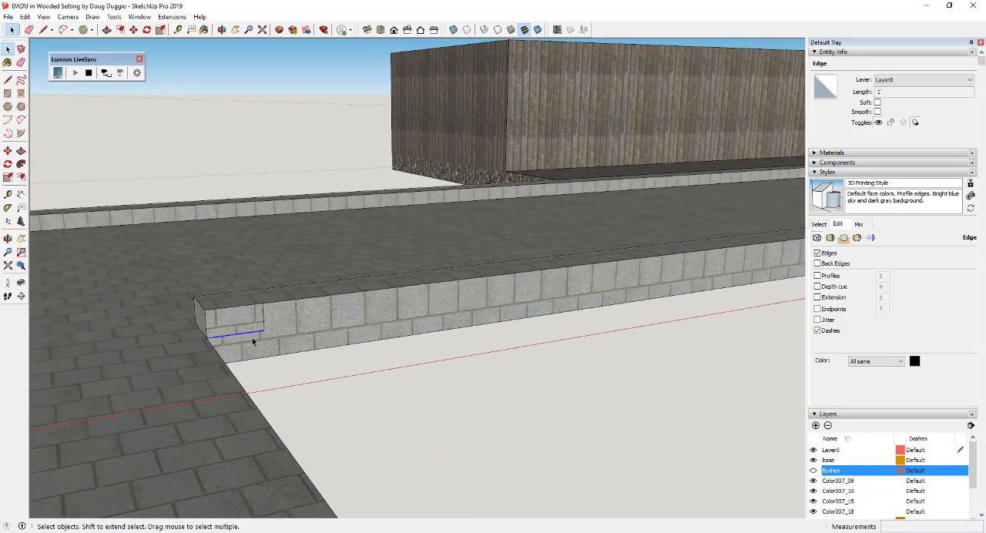
pyautogui.press('Delete')
# Push/pull the outlined curb face along the inner edge of the side branch to its end
pyautogui.press('p')
pyautogui.scroll(-5, 247, 331)
pyautogui.click(247, 329)
pyautogui.click(355, 460)
pyautogui.press('space')
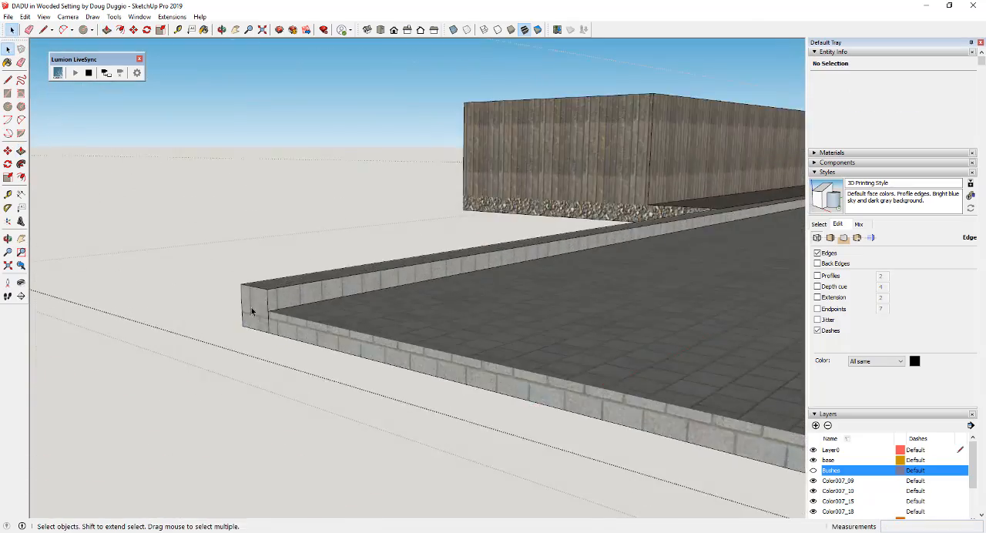
# Select the outer curb's end face and rotate its outline about the corner, square to the driveway's front edge
pyautogui.doubleClick(253, 312)
pyautogui.press('q')
pyautogui.click(282, 284)
pyautogui.click(223, 264)
pyautogui.click(168, 322)
pyautogui.moveTo(147, 319); pyautogui.dragTo(258, 327, button='middle')
pyautogui.press('space')
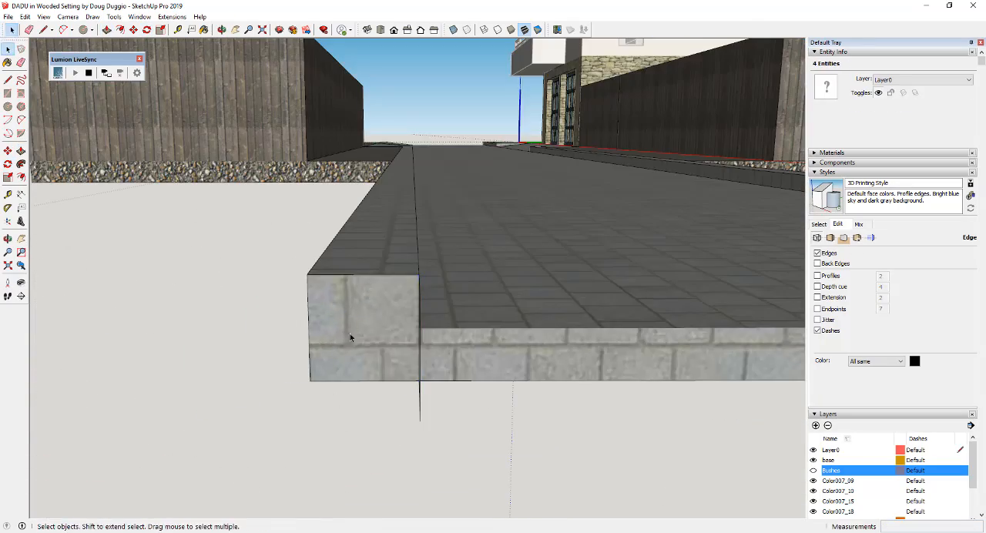
# Push/pull the outer curb's end face past the driveway's front edge to form the corner
pyautogui.press('p')
pyautogui.doubleClick(349, 332)
pyautogui.scroll(-3, 348, 331)
pyautogui.moveTo(348, 332); pyautogui.dragTo(256, 308, button='middle')
# Close off the corner's inner side face with a line and pull it along the driveway's front edge as the outer curb
pyautogui.press('l')
pyautogui.click(229, 311)
pyautogui.scroll(-6, 227, 317)
pyautogui.press('p')
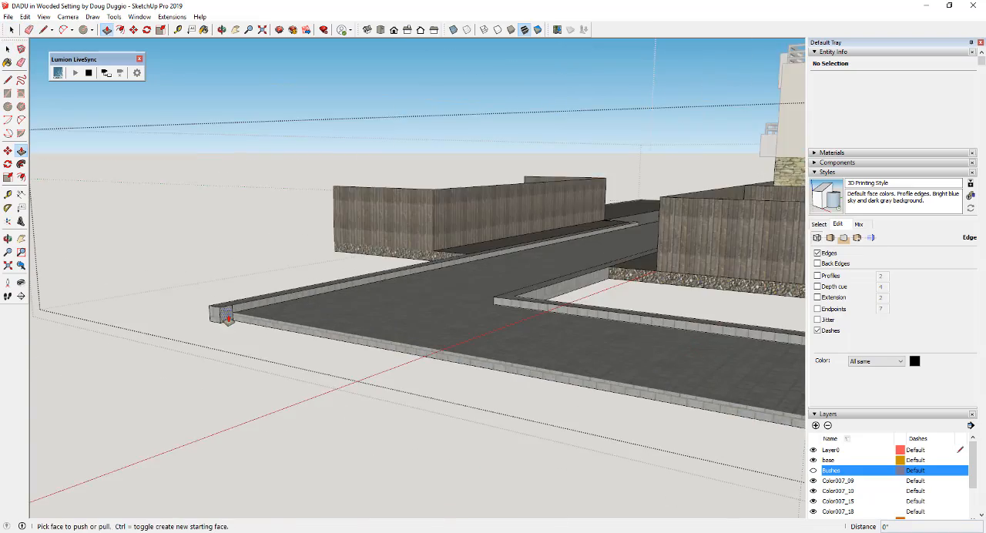
pyautogui.click(226, 321)
pyautogui.scroll(-3, 231, 324)
pyautogui.moveTo(370, 332); pyautogui.dragTo(678, 405, button='middle')
# Push/pull the gravel bed's end face below the outer fence about 30' 7" out to the driveway's front edge
pyautogui.moveTo(739, 404); pyautogui.dragTo(271, 249, button='middle')
pyautogui.press('space')
pyautogui.click(274, 285)
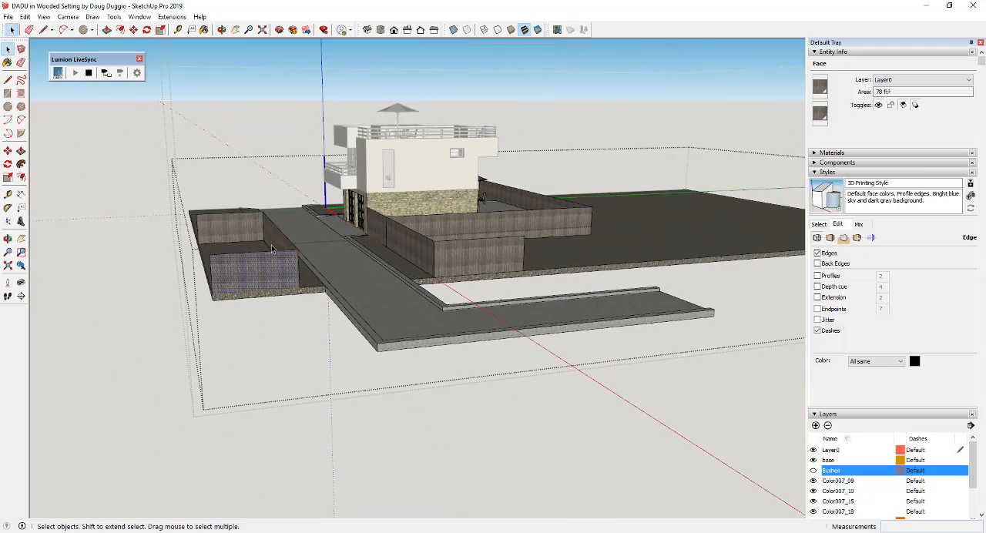
pyautogui.scroll(5, 275, 272)
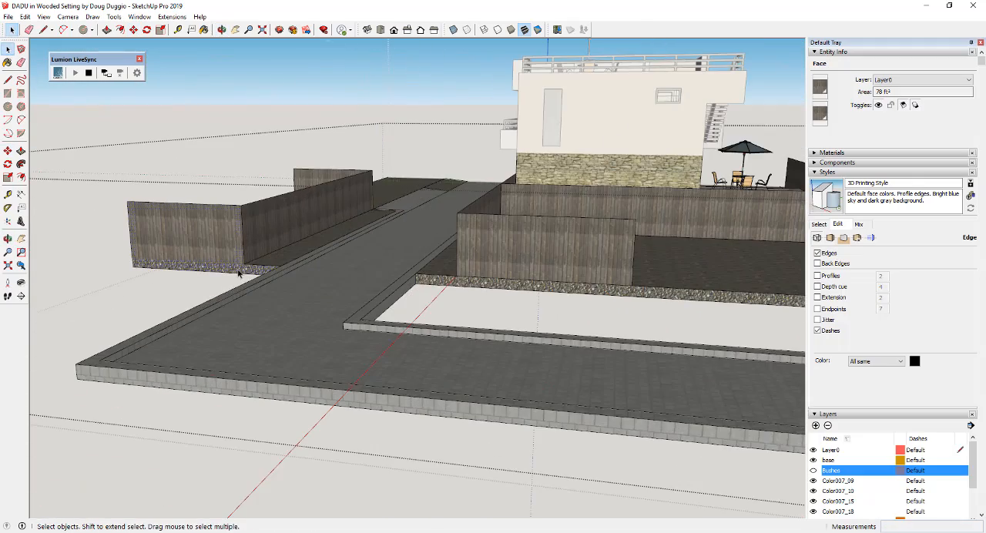
pyautogui.scroll(-5, 131, 339)
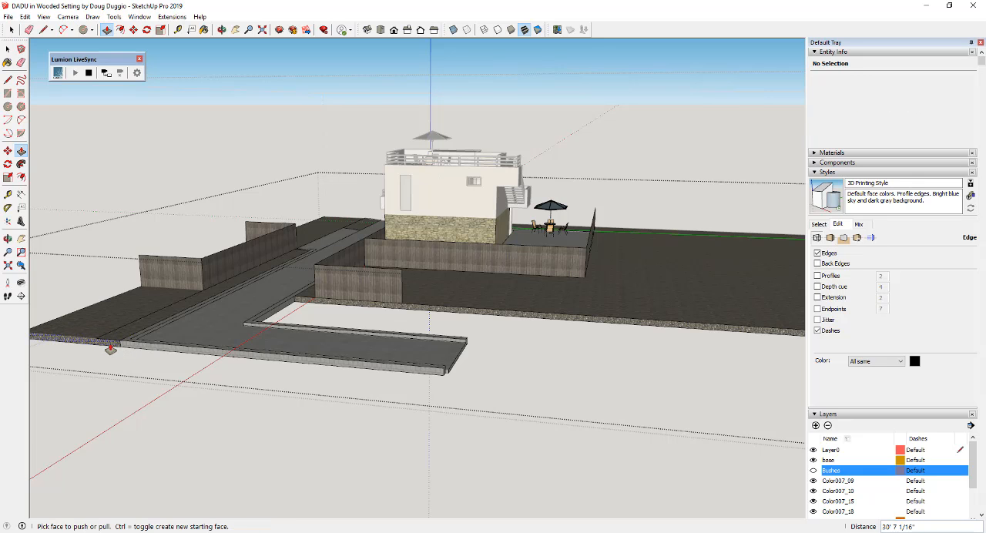
pyautogui.moveTo(110, 349); pyautogui.dragTo(109, 358)
# Move the outer fence's end return out to the front edge of the extended gravel bed
pyautogui.moveTo(127, 348); pyautogui.dragTo(411, 339, button='middle')
pyautogui.press('space')
pyautogui.scroll(-3, 212, 343)
pyautogui.scroll(3, 170, 349)
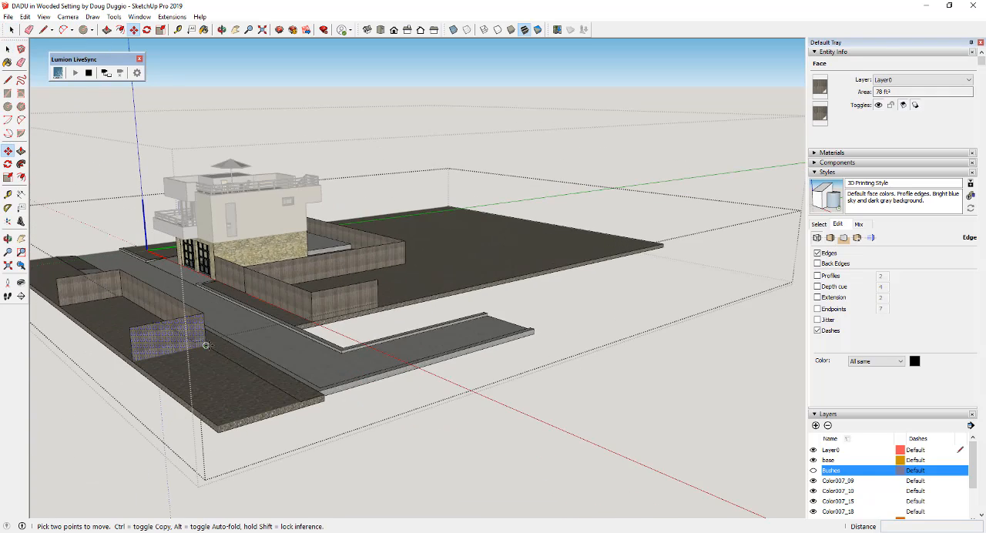
pyautogui.moveTo(205, 345); pyautogui.dragTo(193, 323, button='middle')
pyautogui.press('space')
# Draw a fence-height rectangle from the fence corner across the driveway's front and paint it with Fencing_Weathered
pyautogui.scroll(-4, 723, 289)
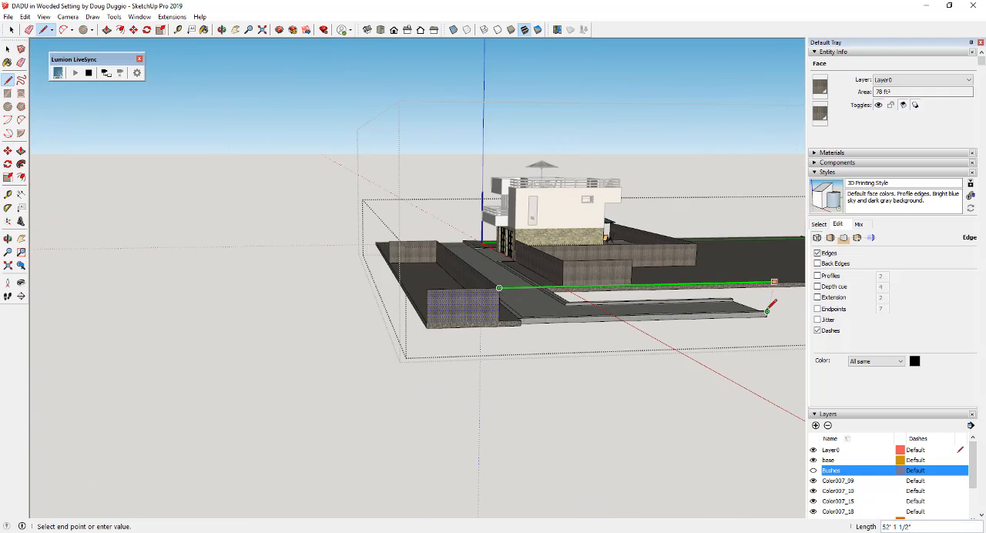
pyautogui.click(764, 313)
pyautogui.press('r')
pyautogui.moveTo(776, 282); pyautogui.dragTo(626, 351, button='middle')
pyautogui.click(620, 359)
pyautogui.click(339, 407)
pyautogui.moveTo(339, 407)
pyautogui.mouseDown(button='middle')
pyautogui.moveTo(526, 407)
pyautogui.moveTo(408, 396)
pyautogui.moveTo(407, 418)
pyautogui.moveTo(323, 449)
pyautogui.moveTo(503, 414)
pyautogui.moveTo(528, 381)
pyautogui.mouseUp(button='middle')
pyautogui.press('b')
pyautogui.click(432, 392)
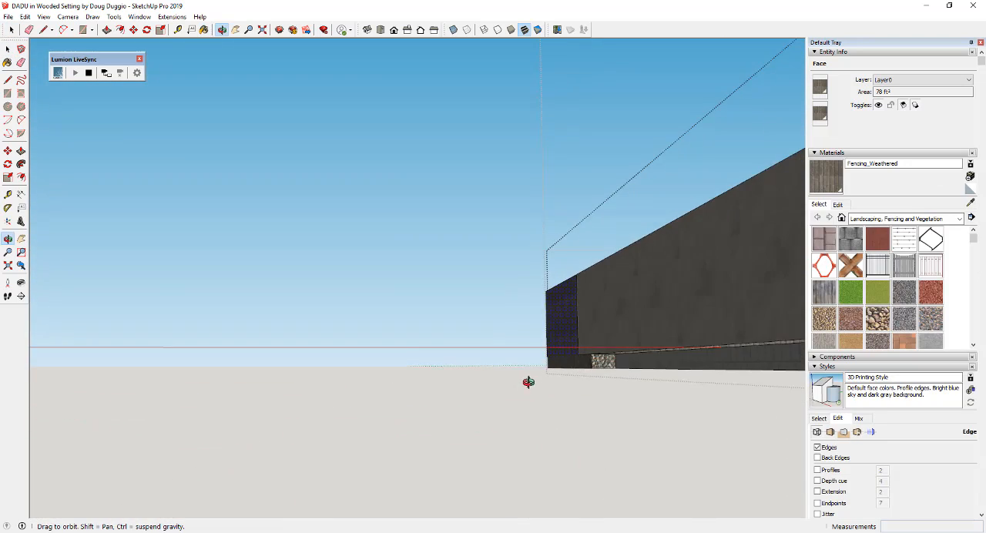
# Push/pull the small gravel end face beside the outer curb to line up with the curb's end
pyautogui.press('space')
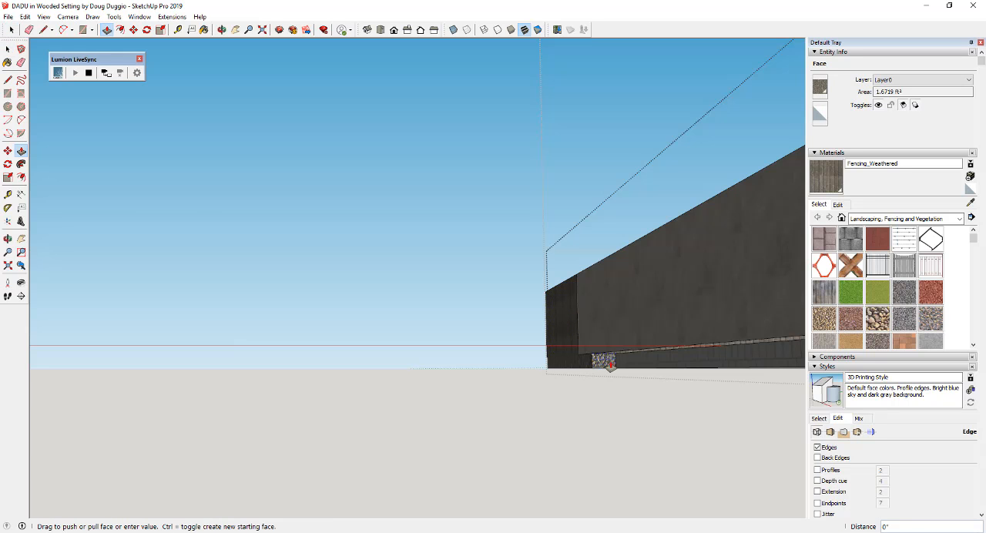
pyautogui.moveTo(681, 352); pyautogui.dragTo(349, 419, button='middle')
pyautogui.click(266, 494)
pyautogui.press('space')
pyautogui.scroll(-2, 373, 339)
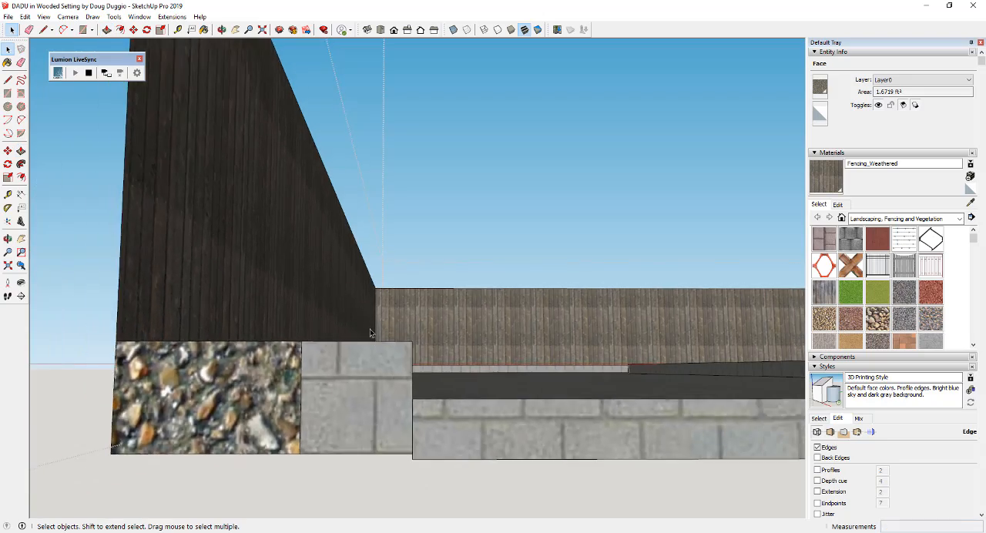
# Examine the extended fences, gravel bed and driveway from above and from the house's garage side
pyautogui.click(440, 239)
pyautogui.scroll(-8, 578, 328)
pyautogui.moveTo(574, 328); pyautogui.dragTo(270, 385, button='middle')
pyautogui.scroll(-2, 262, 374)
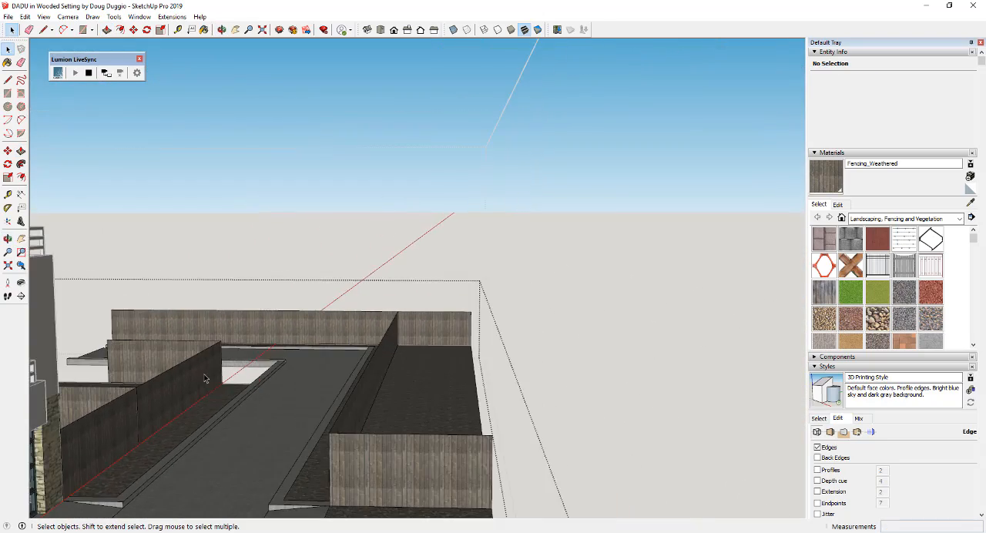
pyautogui.scroll(4, 212, 376)
pyautogui.scroll(-4, 312, 363)
pyautogui.scroll(2, 305, 368)
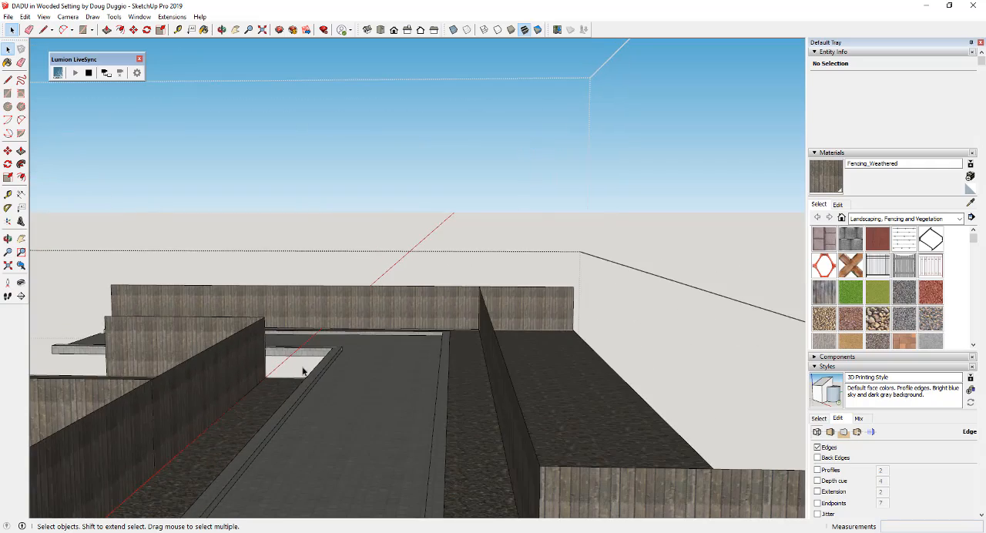
pyautogui.scroll(-3, 303, 372)
pyautogui.moveTo(454, 302); pyautogui.dragTo(383, 396, button='middle')
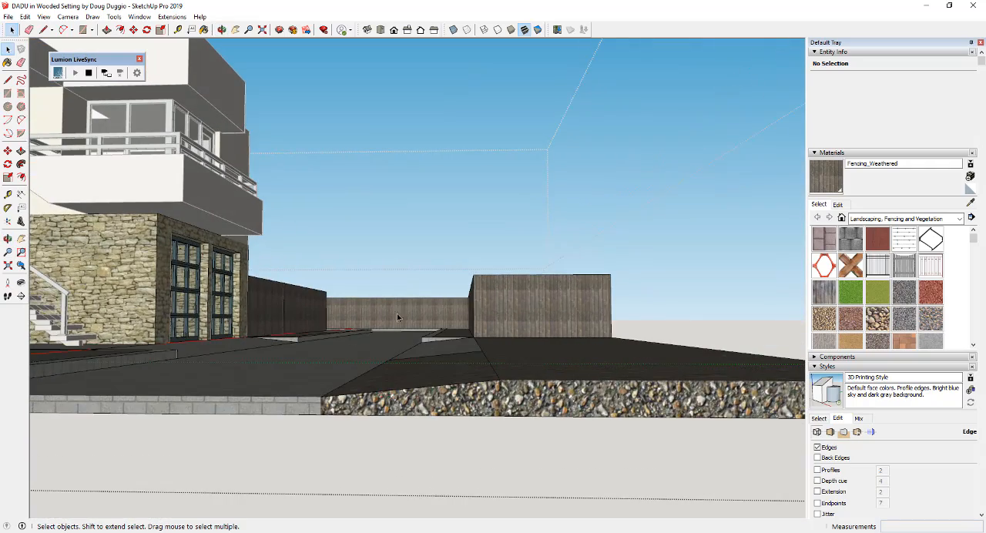
pyautogui.moveTo(419, 330); pyautogui.dragTo(393, 356, button='middle')
pyautogui.scroll(2, 390, 362)
pyautogui.moveTo(354, 381); pyautogui.dragTo(313, 375, button='middle')
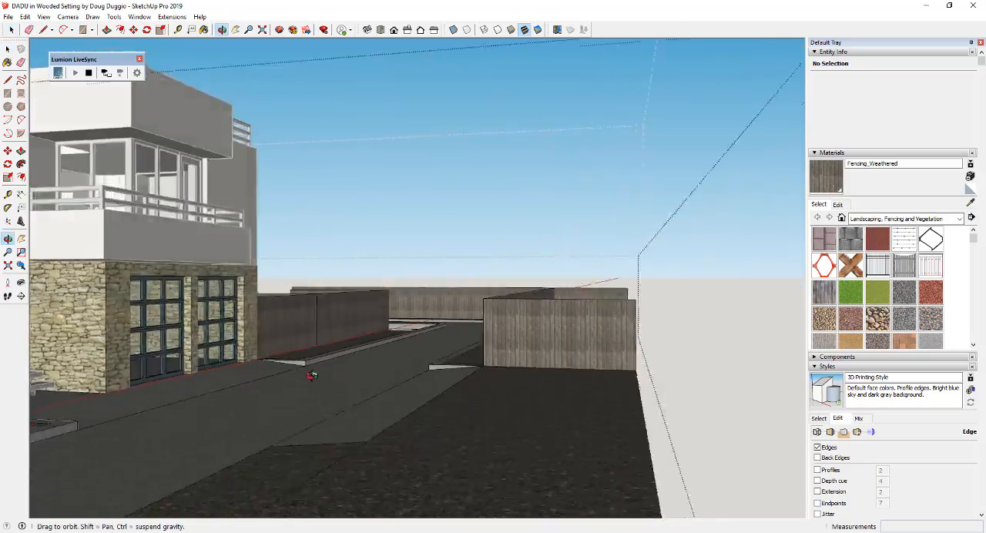
pyautogui.moveTo(439, 320); pyautogui.dragTo(470, 300, button='middle')
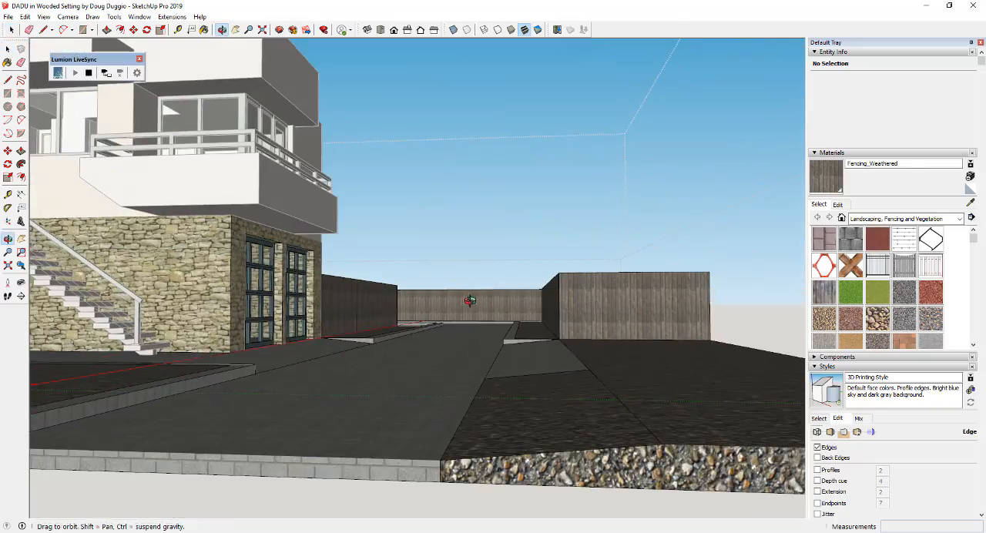
# Switch to Lumion and frame the house, the parked SUV and the paved driveway near eye level
pyautogui.click(594, 531)
pyautogui.moveTo(582, 399)
pyautogui.mouseDown(button='right')
pyautogui.moveTo(663, 405)
pyautogui.moveTo(693, 430)
pyautogui.mouseUp(button='right')
pyautogui.press('w')
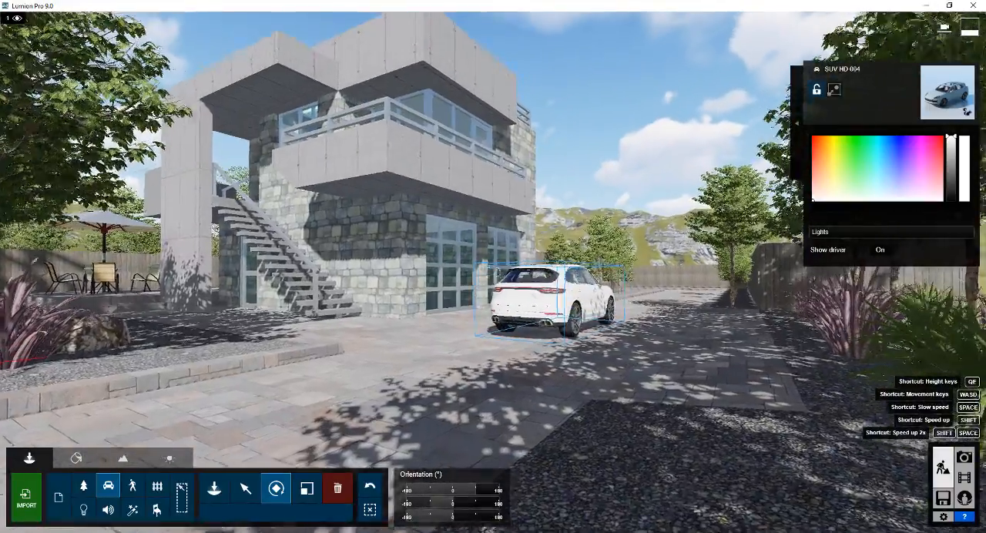
pyautogui.press('a')
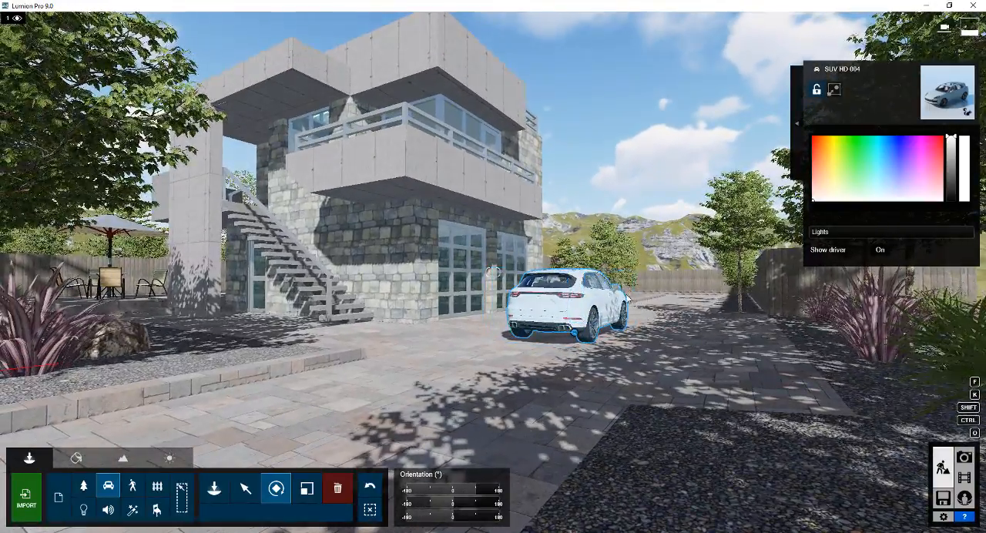
pyautogui.moveTo(761, 487); pyautogui.dragTo(718, 463, button='right')
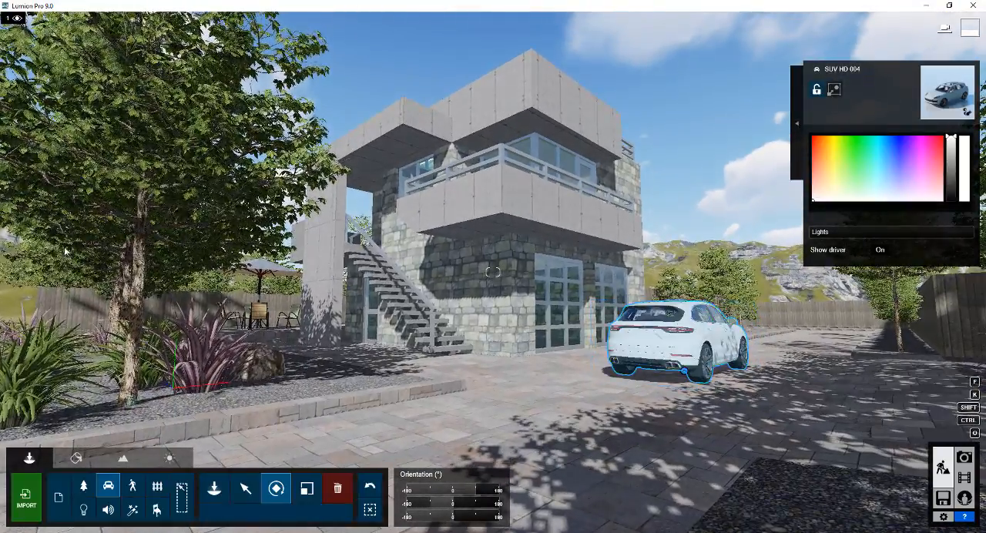
pyautogui.moveTo(621, 377); pyautogui.dragTo(703, 294, button='right')
pyautogui.press('a')
pyautogui.press('d')
pyautogui.press('d')
pyautogui.press('w')
pyautogui.press('d')
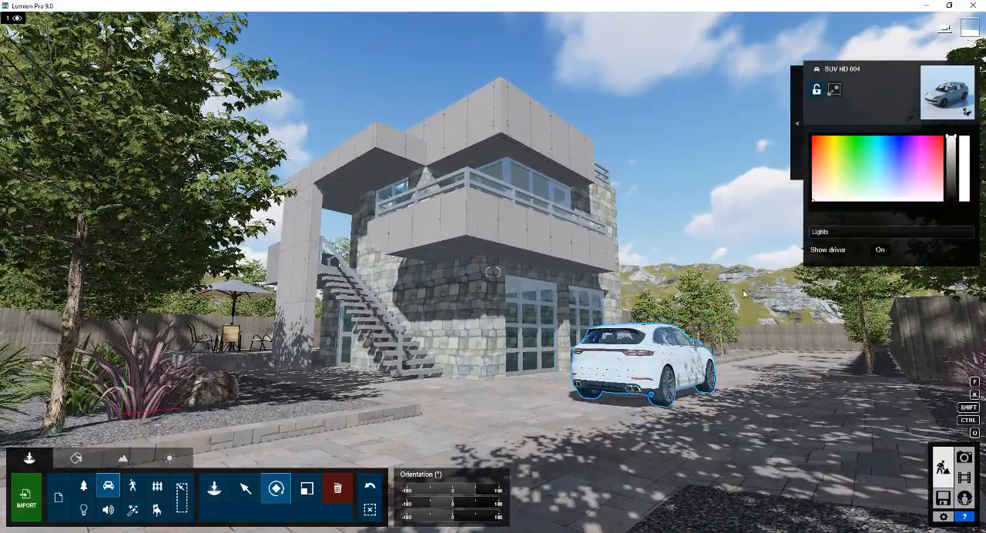
# Enter Photo mode, apply the Realistic style, and fine-tune the camera framing of the house and SUV
pyautogui.click(964, 459)
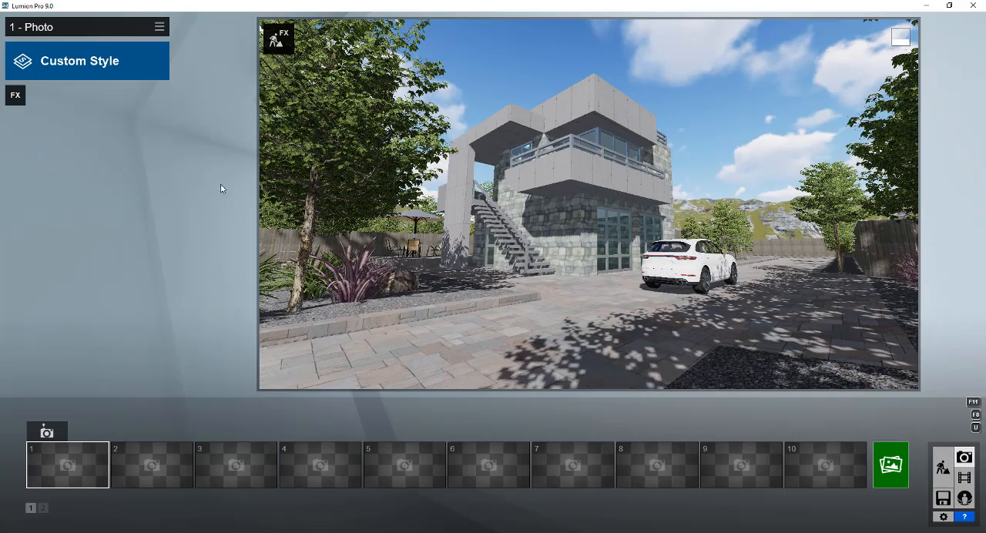
pyautogui.click(78, 48)
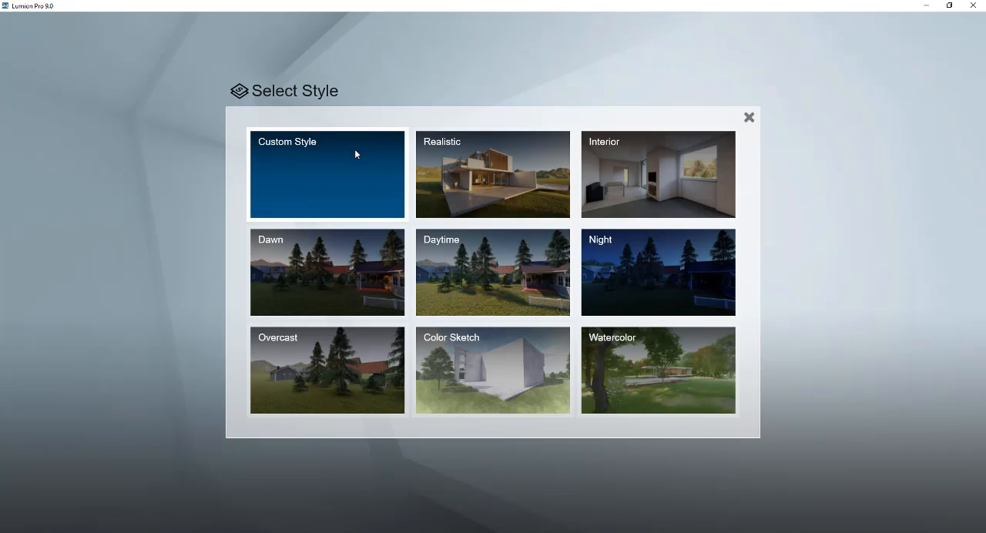
pyautogui.click(496, 175)
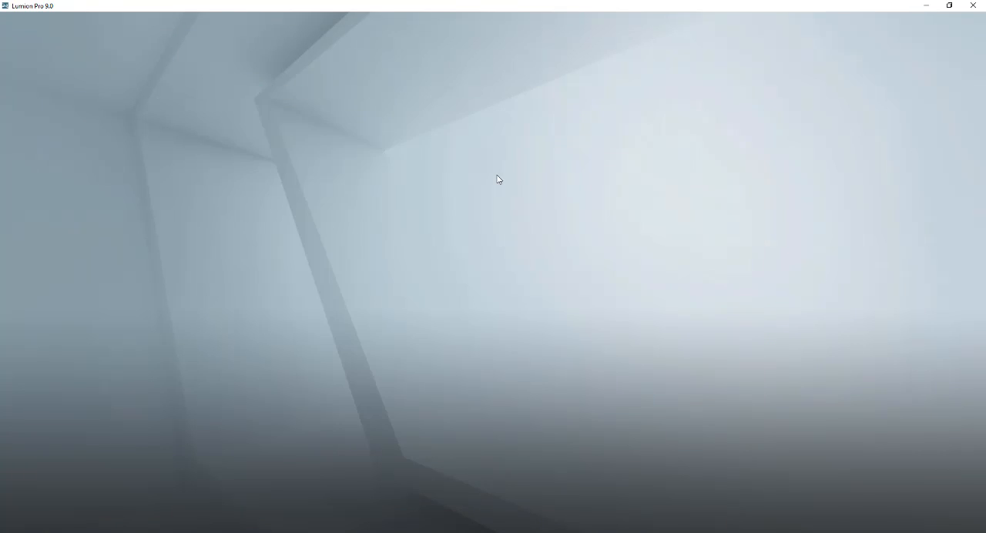
pyautogui.press('d')
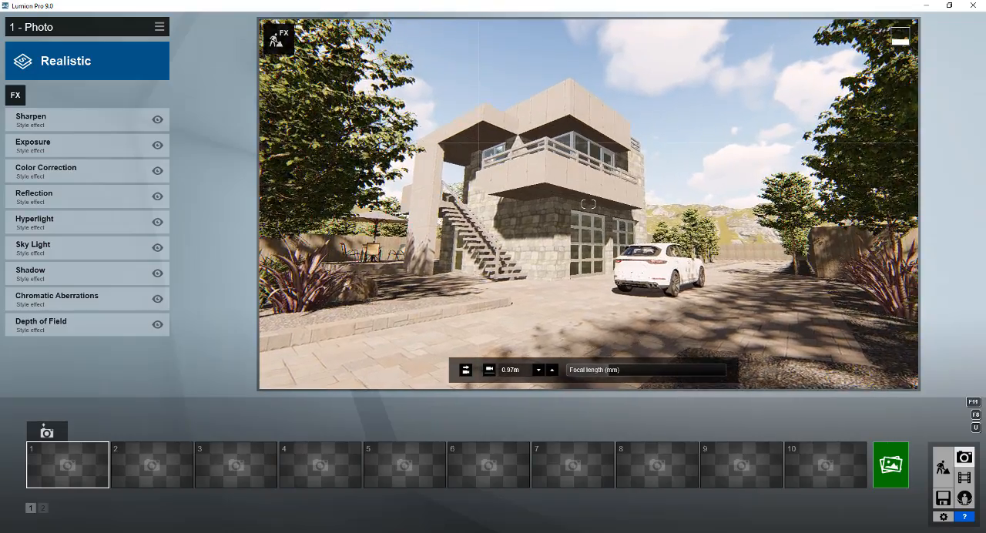
pyautogui.press('w')
pyautogui.moveTo(589, 205); pyautogui.dragTo(585, 205, button='right')
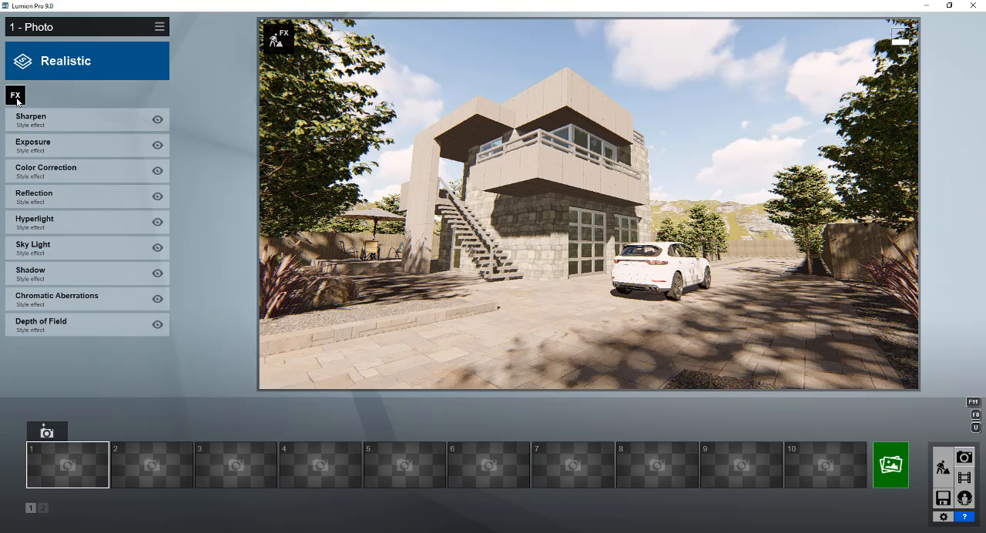
# Add the Real Skies effect to the photo and set its heading to -21.0
pyautogui.click(16, 97)
pyautogui.click(373, 98)
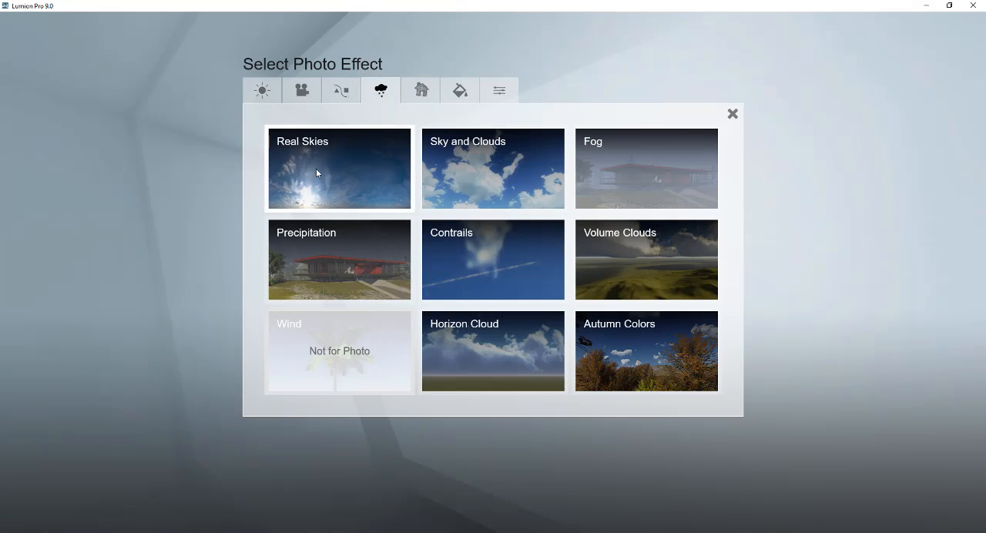
pyautogui.click(316, 168)
pyautogui.moveTo(86, 181)
pyautogui.mouseDown()
pyautogui.moveTo(109, 180)
pyautogui.moveTo(71, 176)
pyautogui.mouseUp()
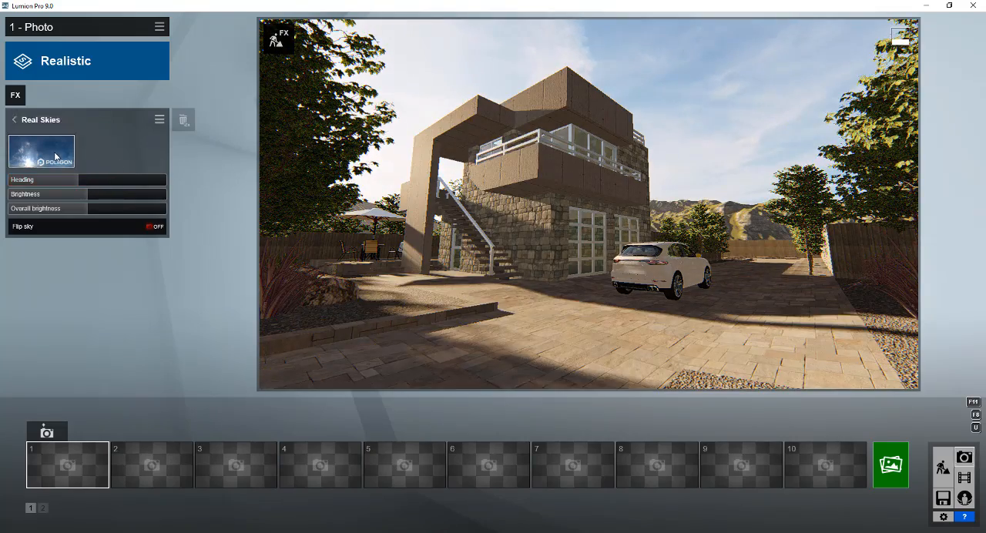
# Choose another sky with a bright sun for Real Skies and set the heading to 90.0
pyautogui.click(54, 156)
pyautogui.click(495, 294)
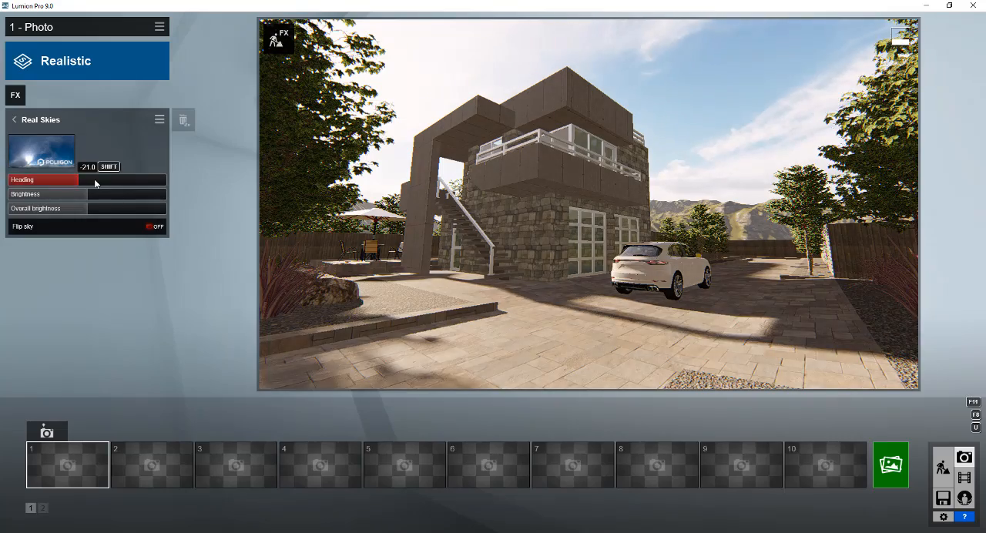
pyautogui.moveTo(95, 183); pyautogui.dragTo(128, 181)
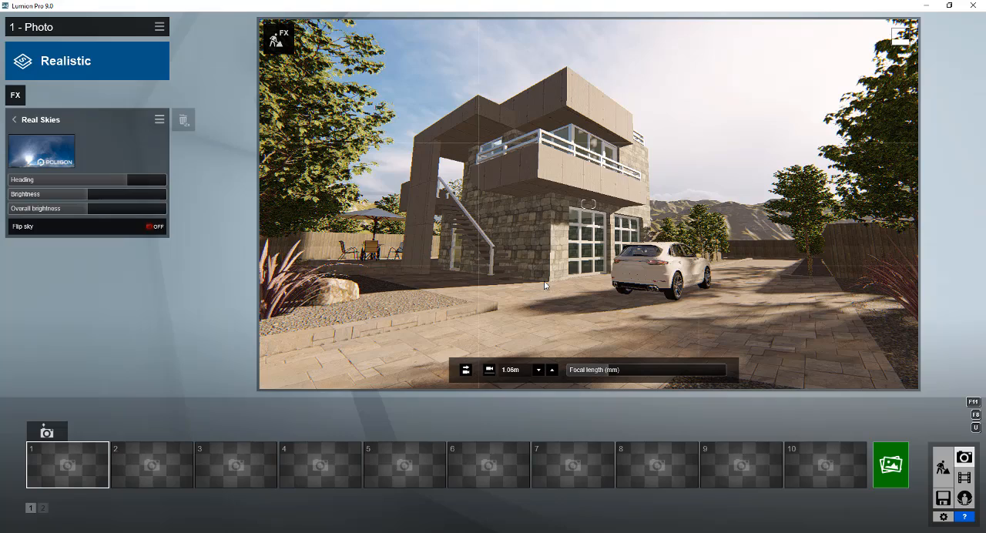
# Change the sky to Cloudy 8 and set its heading to 74.8
pyautogui.click(42, 151)
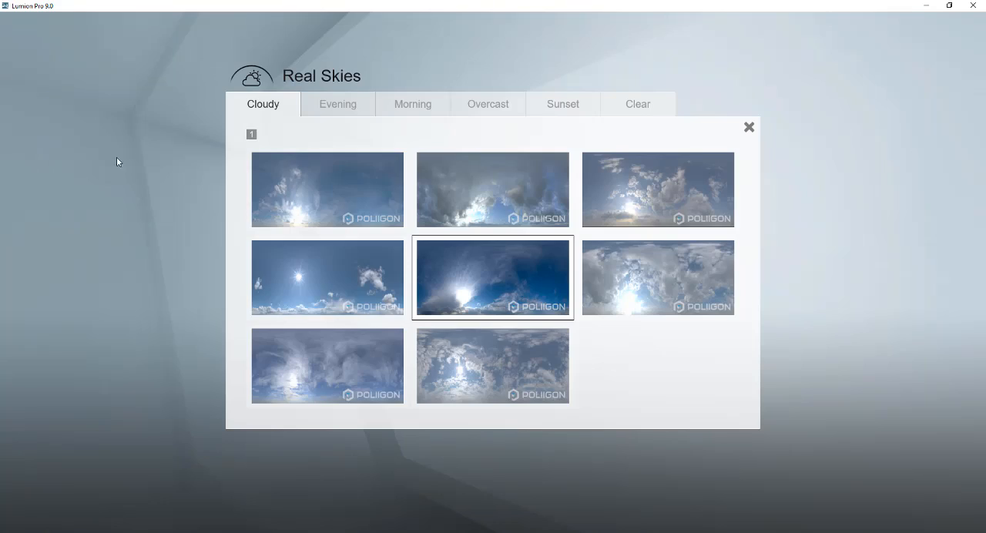
pyautogui.click(462, 356)
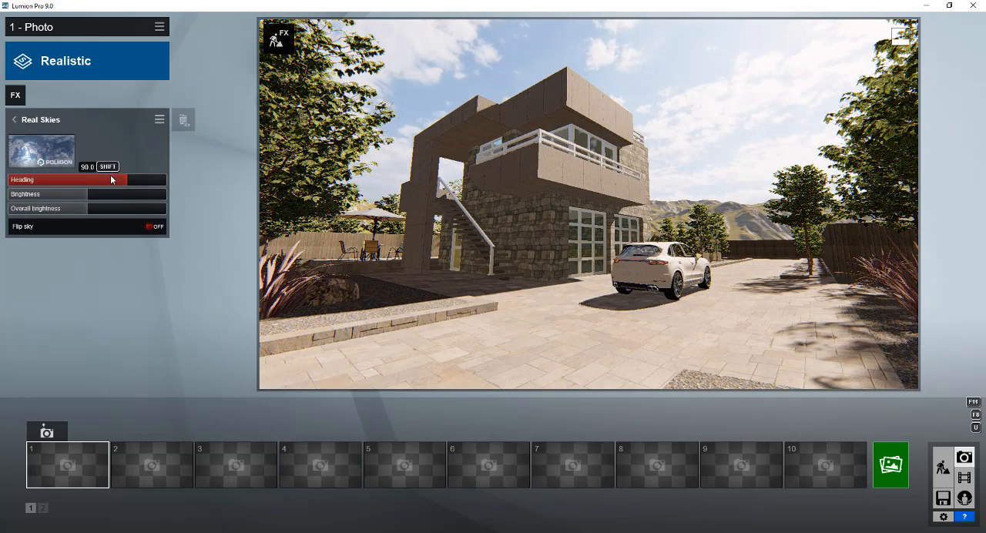
pyautogui.moveTo(111, 179)
pyautogui.mouseDown()
pyautogui.moveTo(42, 186)
pyautogui.moveTo(121, 187)
pyautogui.mouseUp()
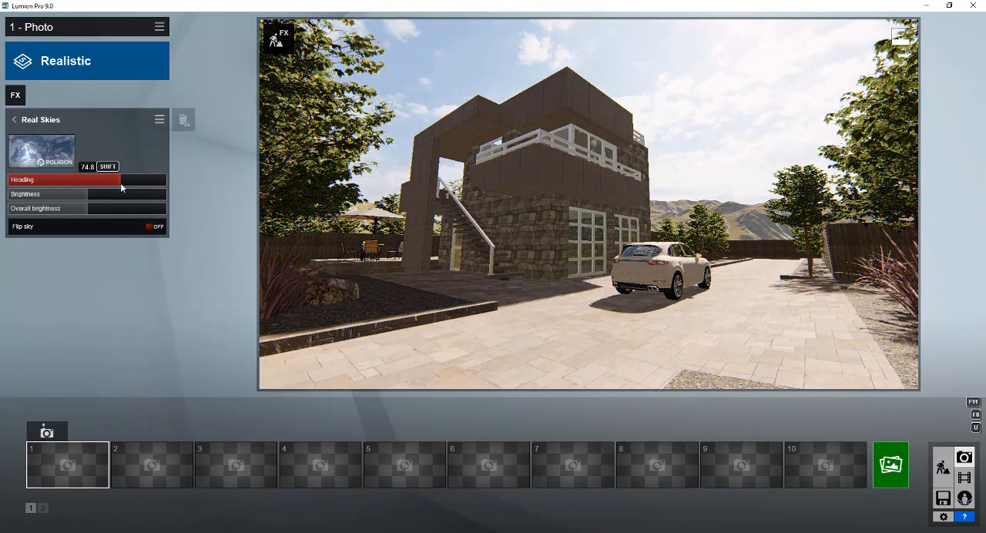
# Try the second Overcast sky and lower its heading
pyautogui.click(48, 157)
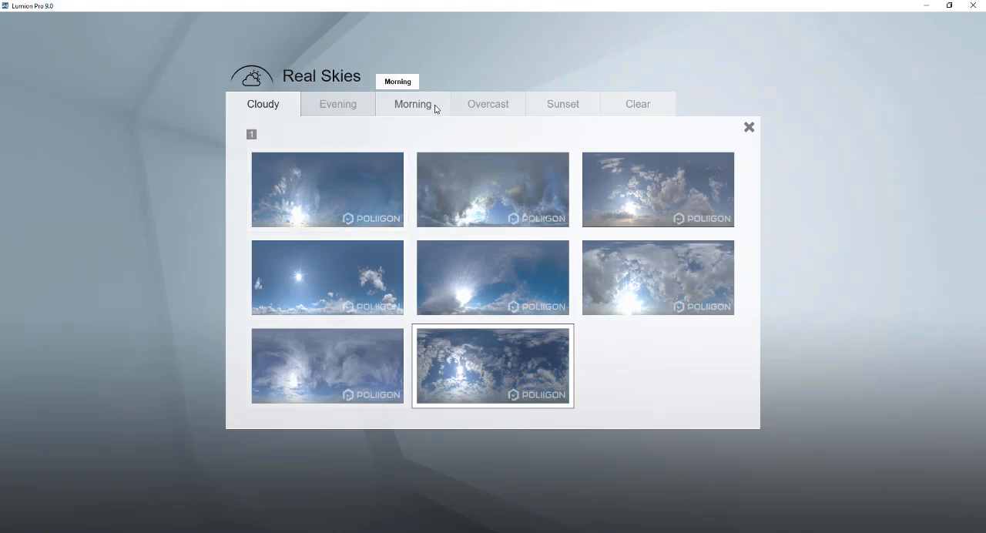
pyautogui.click(489, 105)
pyautogui.click(454, 193)
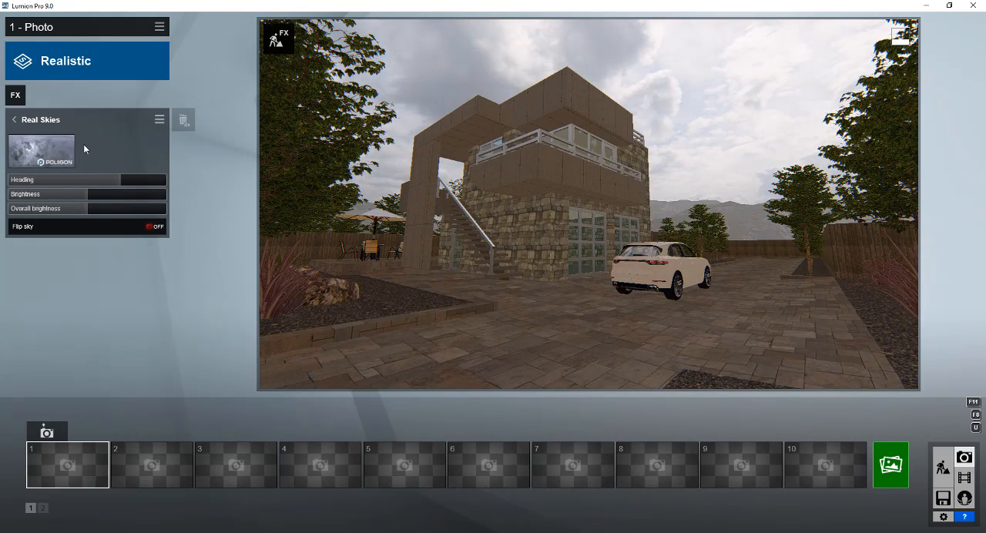
pyautogui.moveTo(108, 182); pyautogui.dragTo(55, 186)
# Change the sky to the first Evening option and raise its heading
pyautogui.click(42, 151)
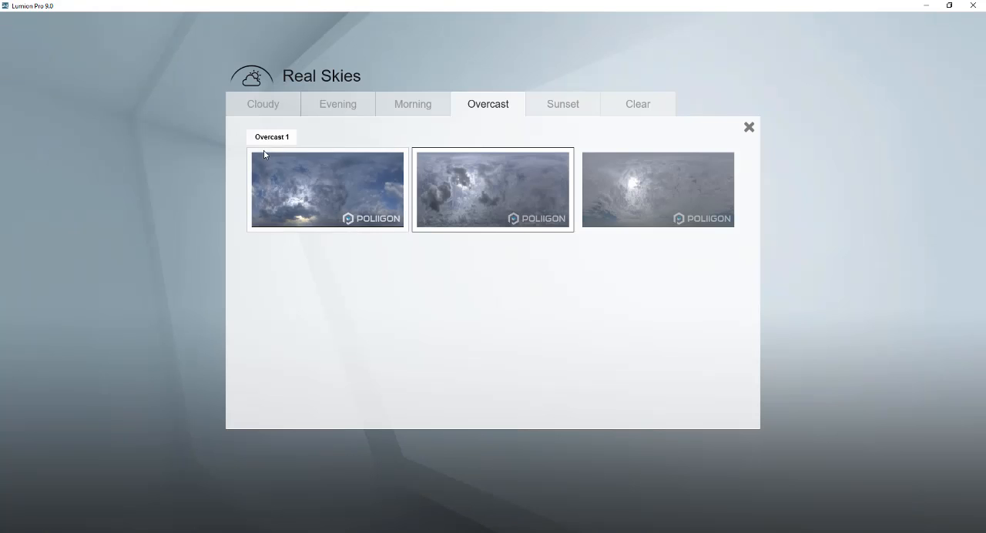
pyautogui.click(342, 104)
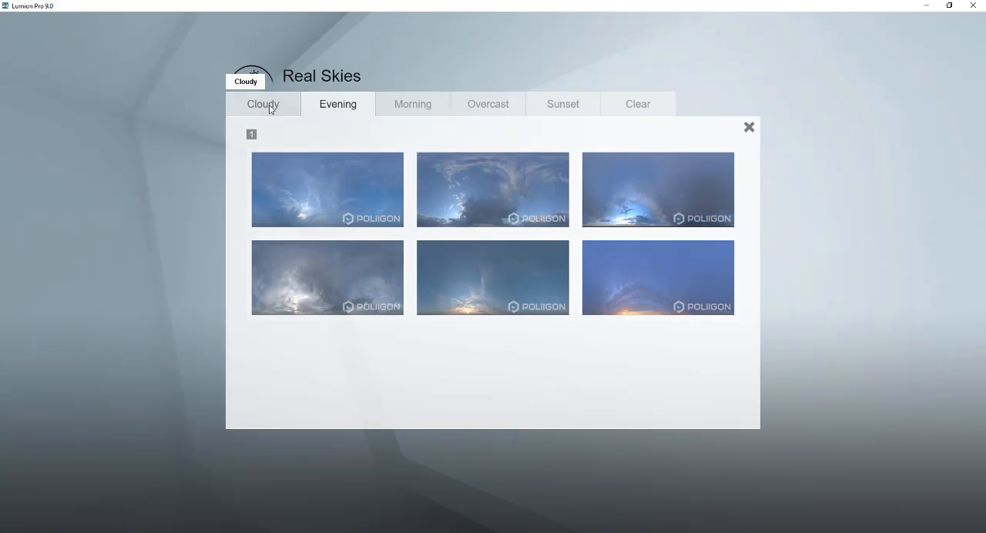
pyautogui.click(281, 204)
pyautogui.moveTo(88, 178); pyautogui.dragTo(123, 179)
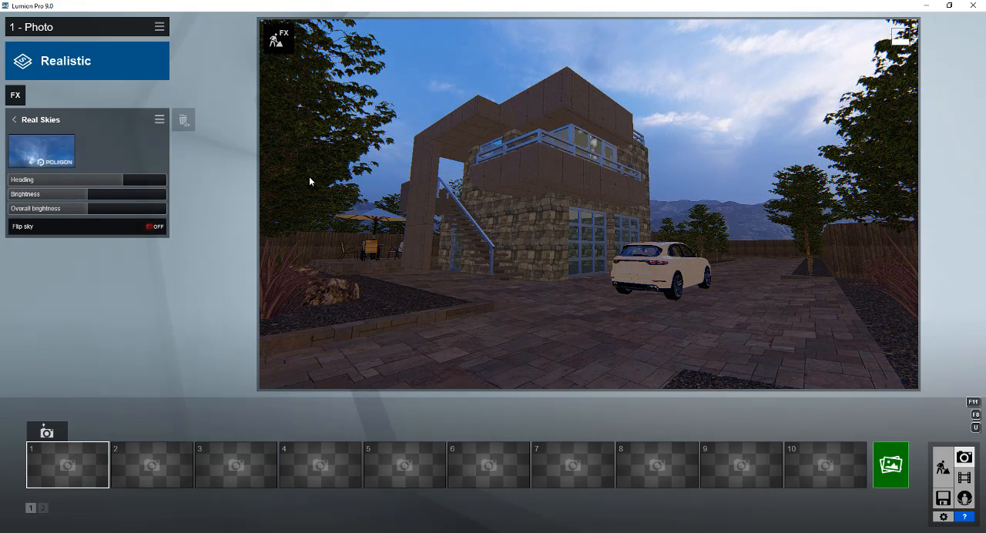
# Change the Real Skies sky to the first Cloudy option and set its heading to 83.0
pyautogui.click(65, 146)
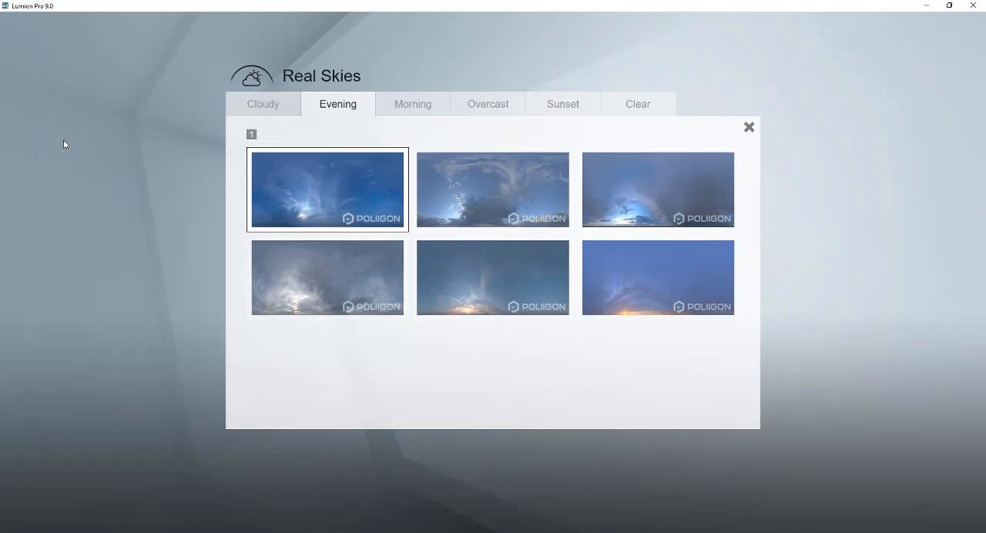
pyautogui.click(260, 114)
pyautogui.click(292, 190)
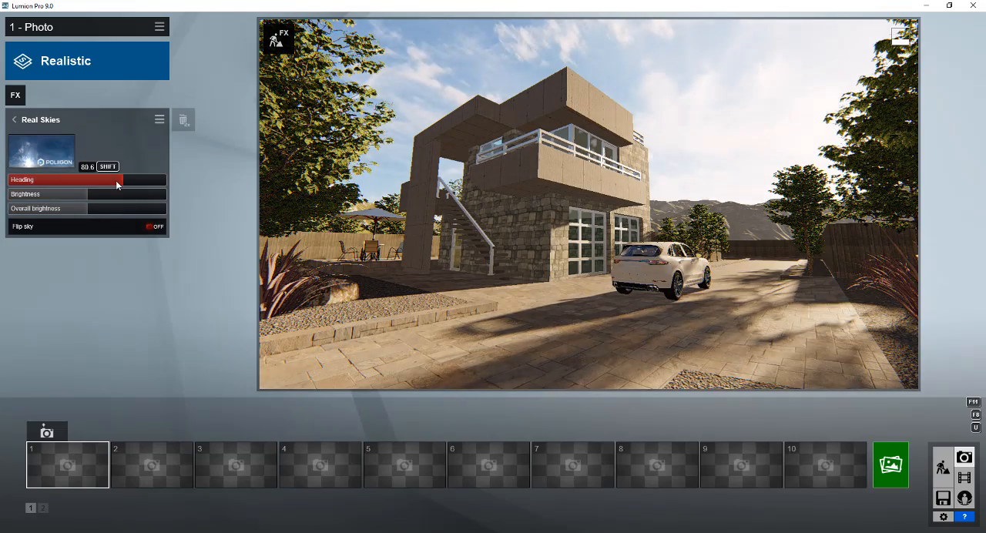
pyautogui.moveTo(117, 185); pyautogui.dragTo(126, 183)
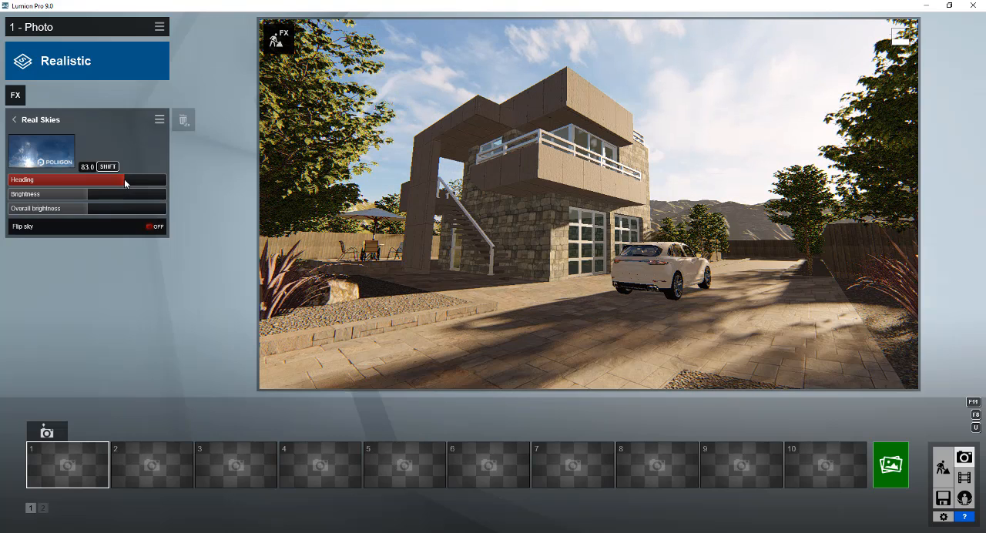
# Lower the Color Correction temperature for a cooler image and tilt the camera up to show more sky above the house
pyautogui.click(29, 126)
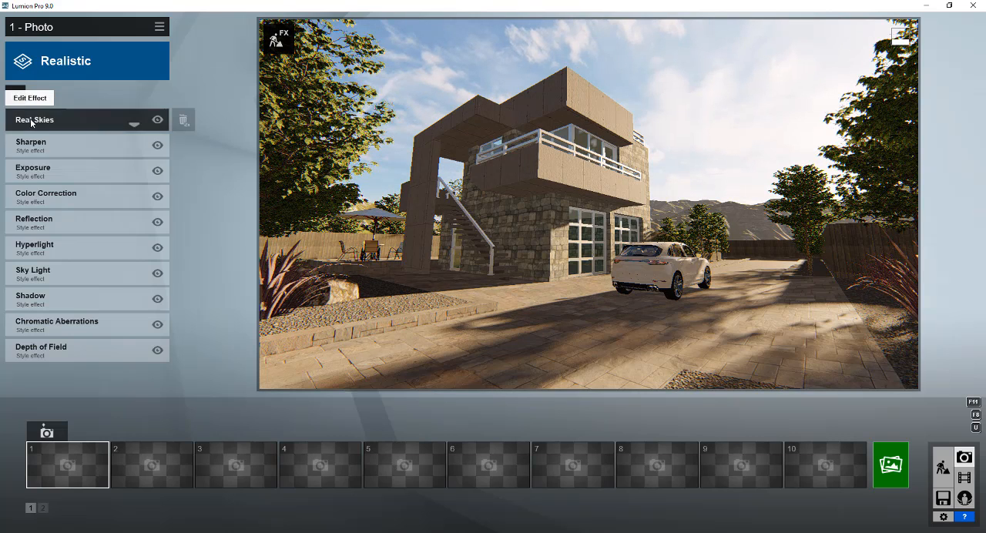
pyautogui.click(45, 197)
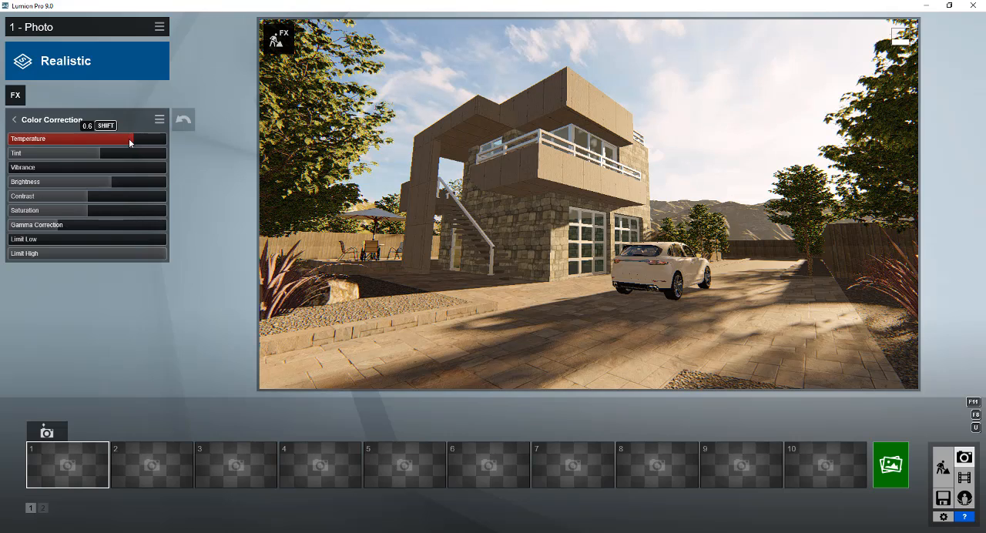
pyautogui.moveTo(130, 142); pyautogui.dragTo(117, 142)
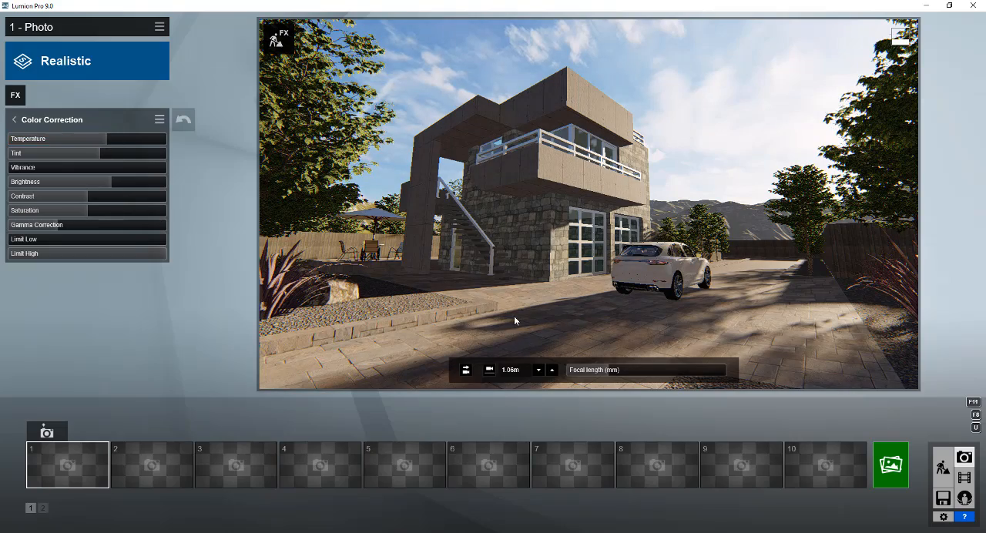
pyautogui.moveTo(514, 316); pyautogui.dragTo(500, 285, button='right')
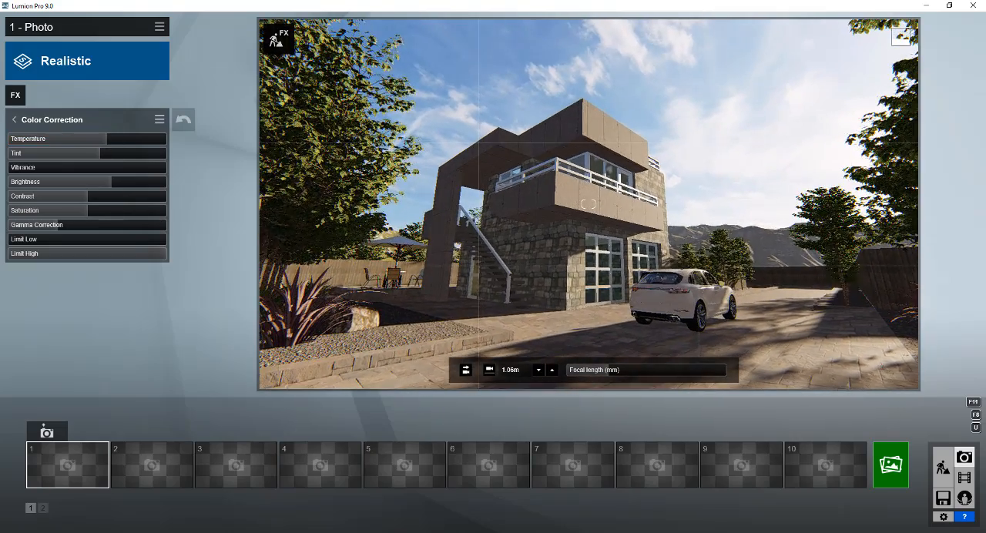
# Lower the Real Skies heading to about a third of its range and reframe the house from a slightly higher camera position
pyautogui.click(28, 125)
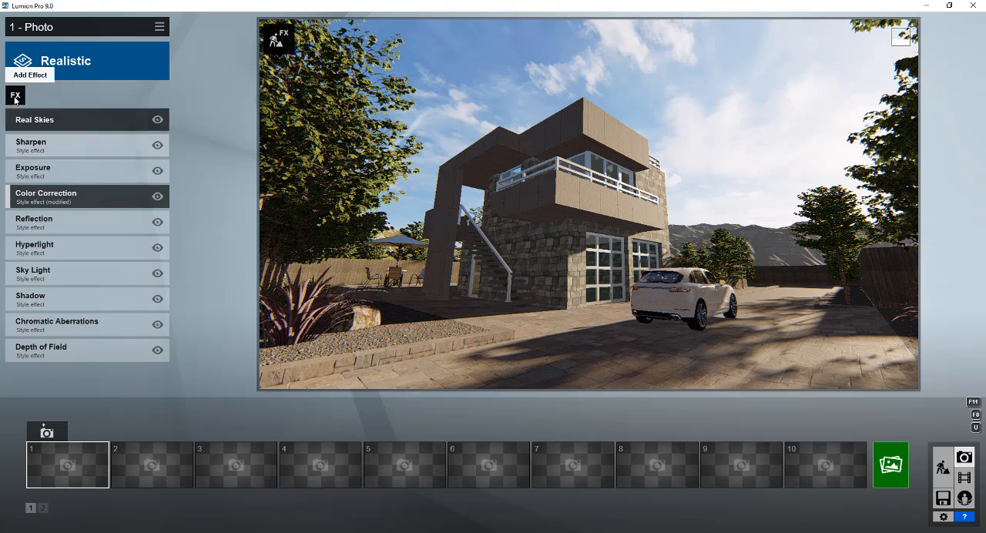
pyautogui.click(37, 120)
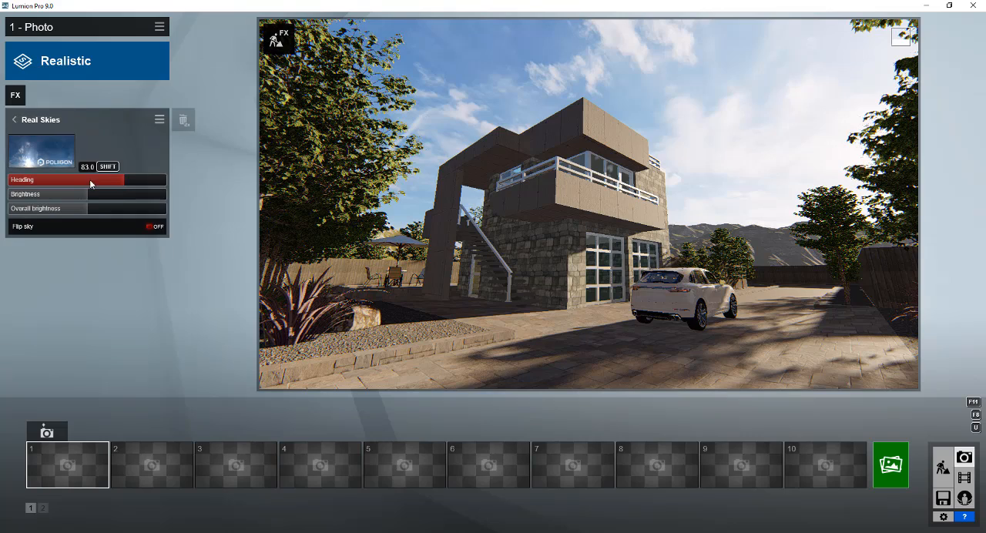
pyautogui.moveTo(118, 182); pyautogui.dragTo(64, 188)
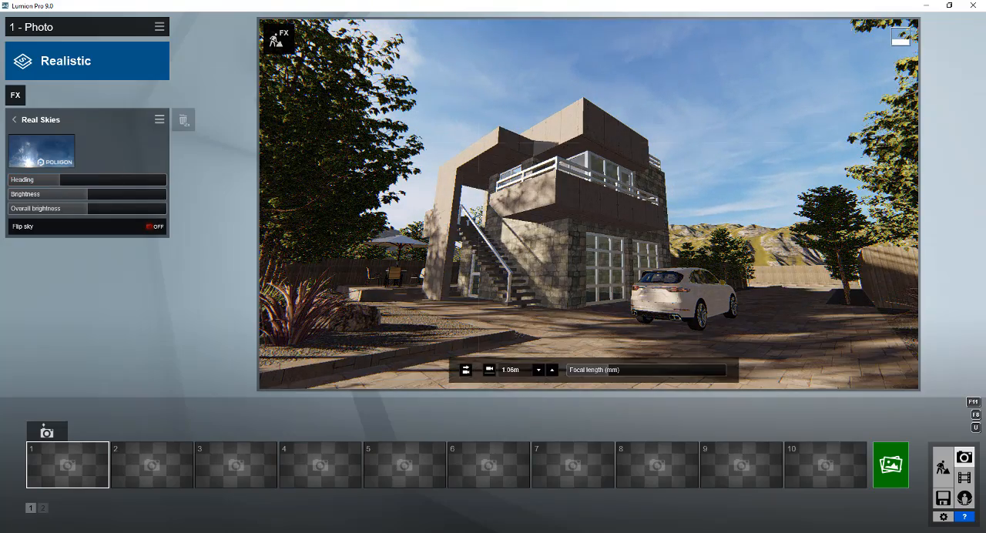
pyautogui.moveTo(410, 285)
pyautogui.mouseDown(button='right')
pyautogui.moveTo(419, 297)
pyautogui.moveTo(404, 302)
pyautogui.moveTo(416, 315)
pyautogui.moveTo(419, 298)
pyautogui.mouseUp(button='right')
pyautogui.press('q')
# Render the current shot at Desktop size, 1920x1080, and save it as a JPG test image in the 08 Modern House folder
pyautogui.click(892, 465)
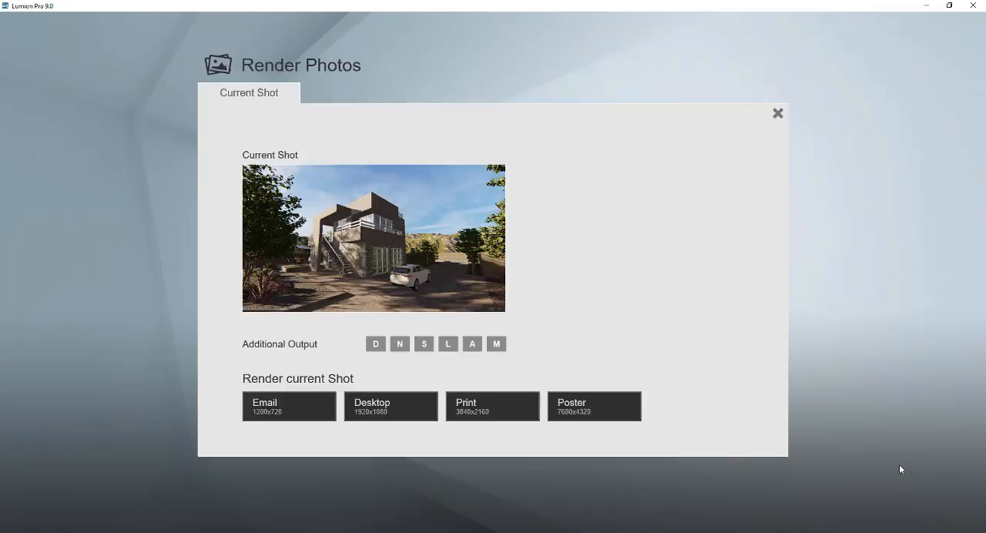
pyautogui.click(386, 408)
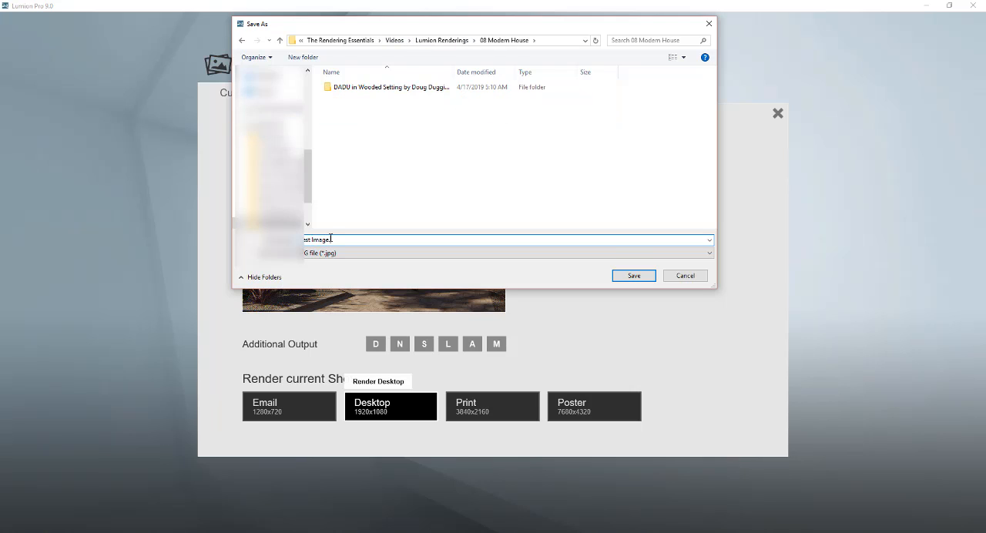
pyautogui.press('Return')
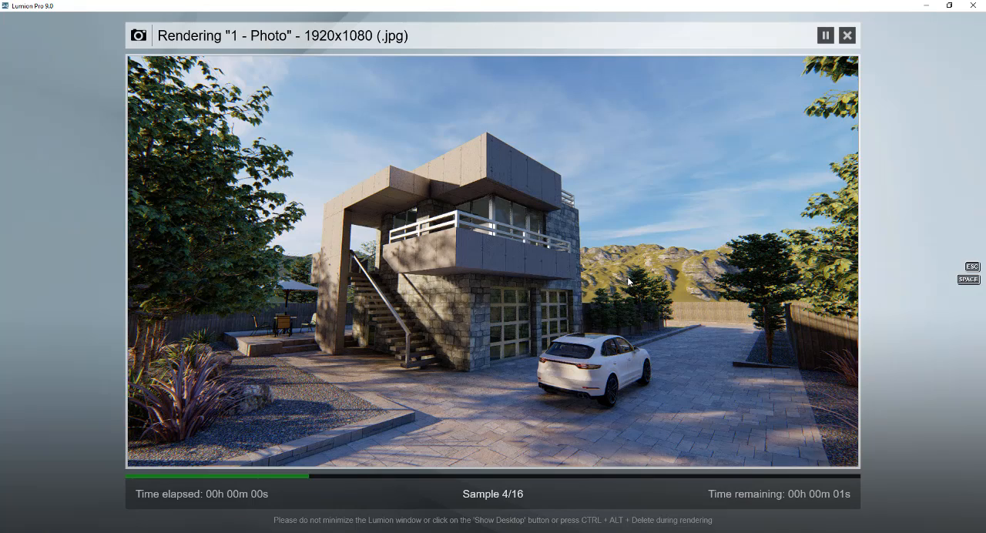